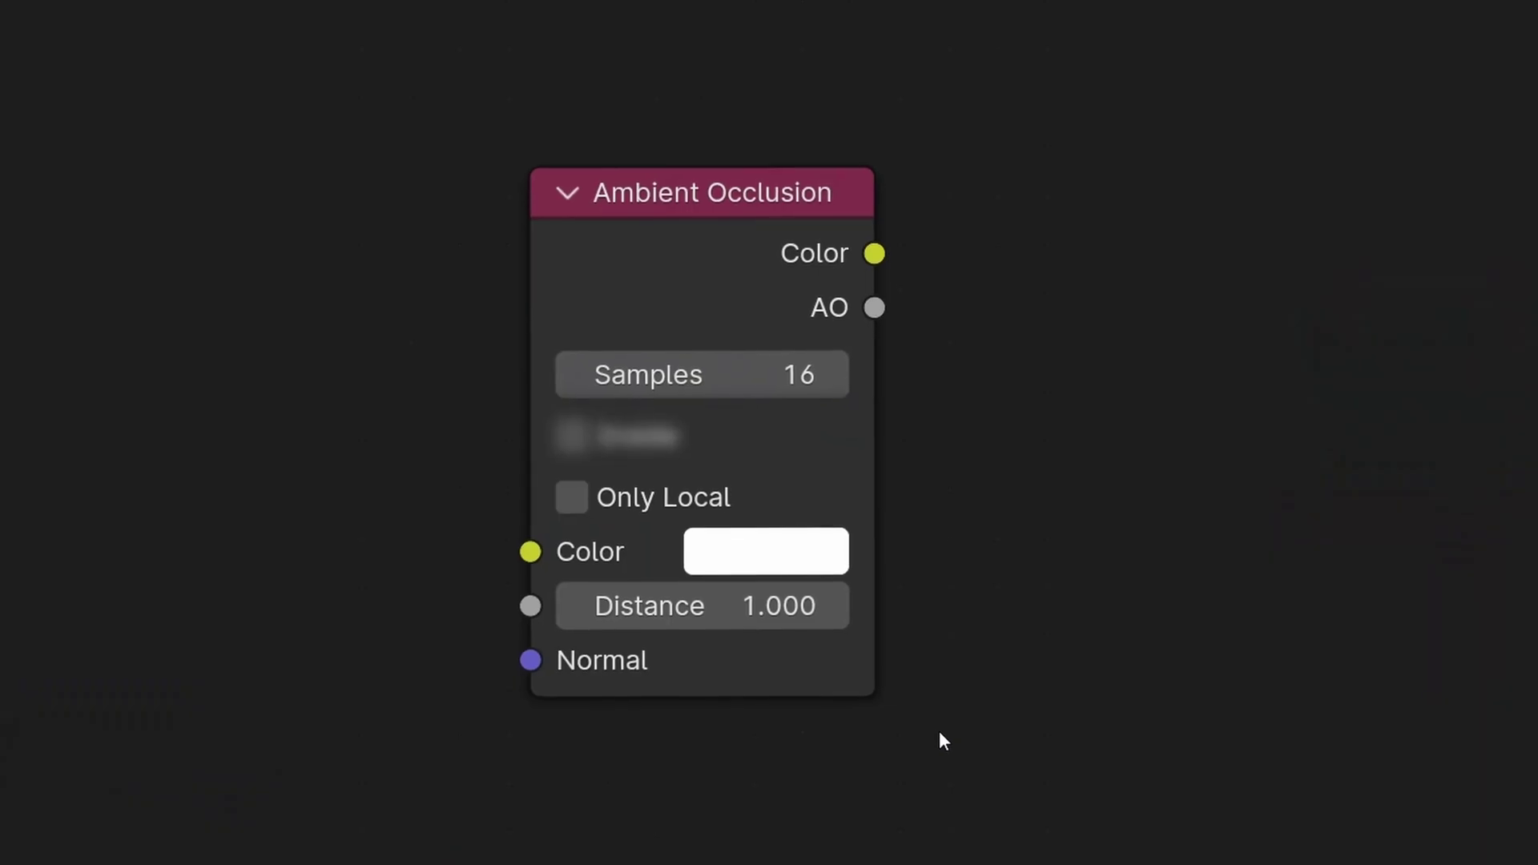
{"action": "left_click", "coordinate": [574, 436]}
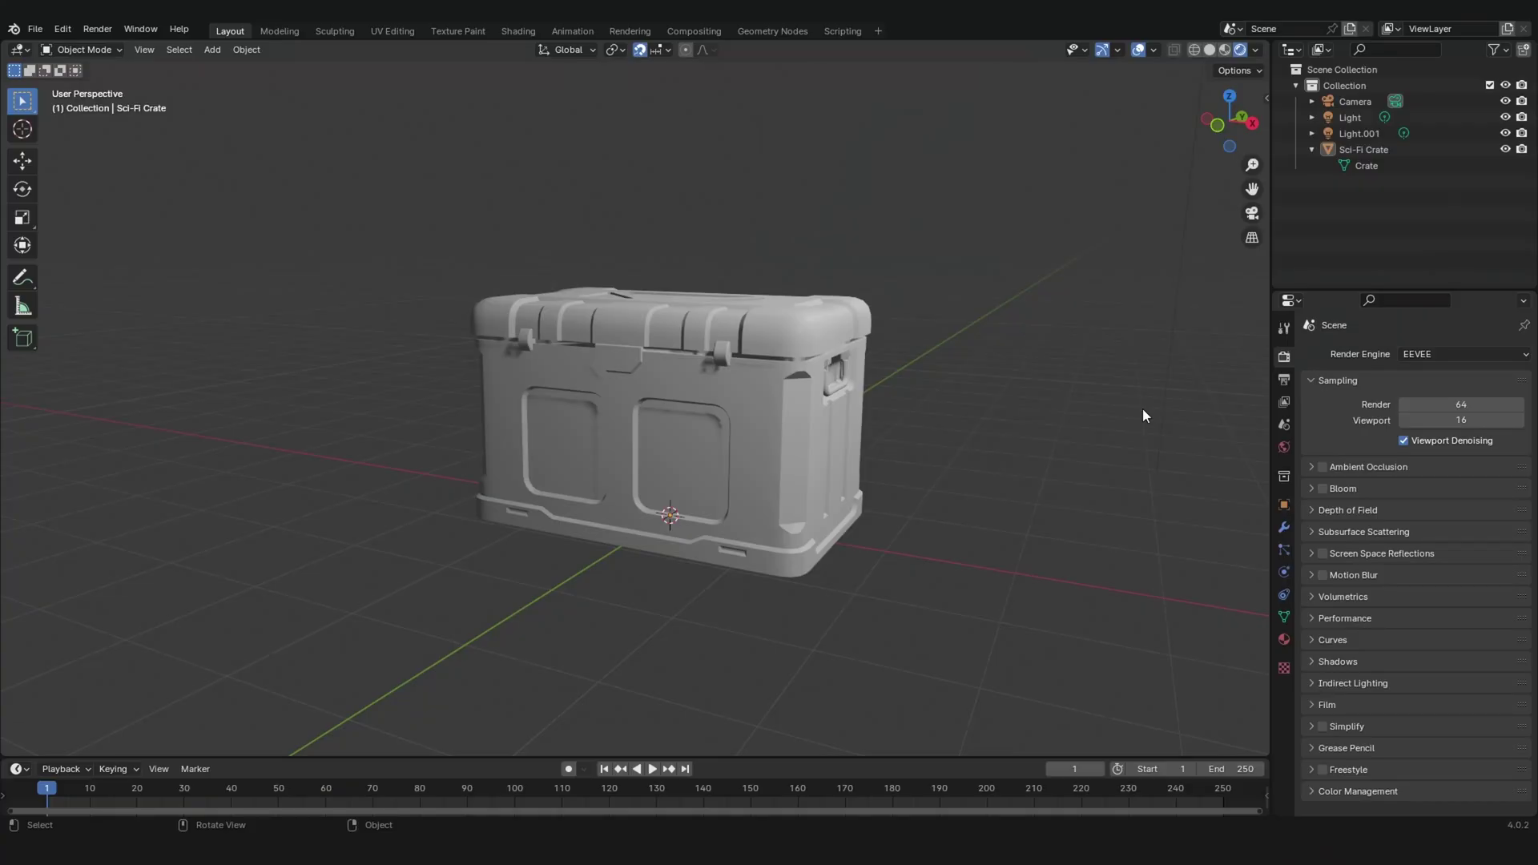
{"action": "middle_click_drag", "start_coordinate": [1053, 367], "coordinate": [1063, 468], "text": "ctrl"}
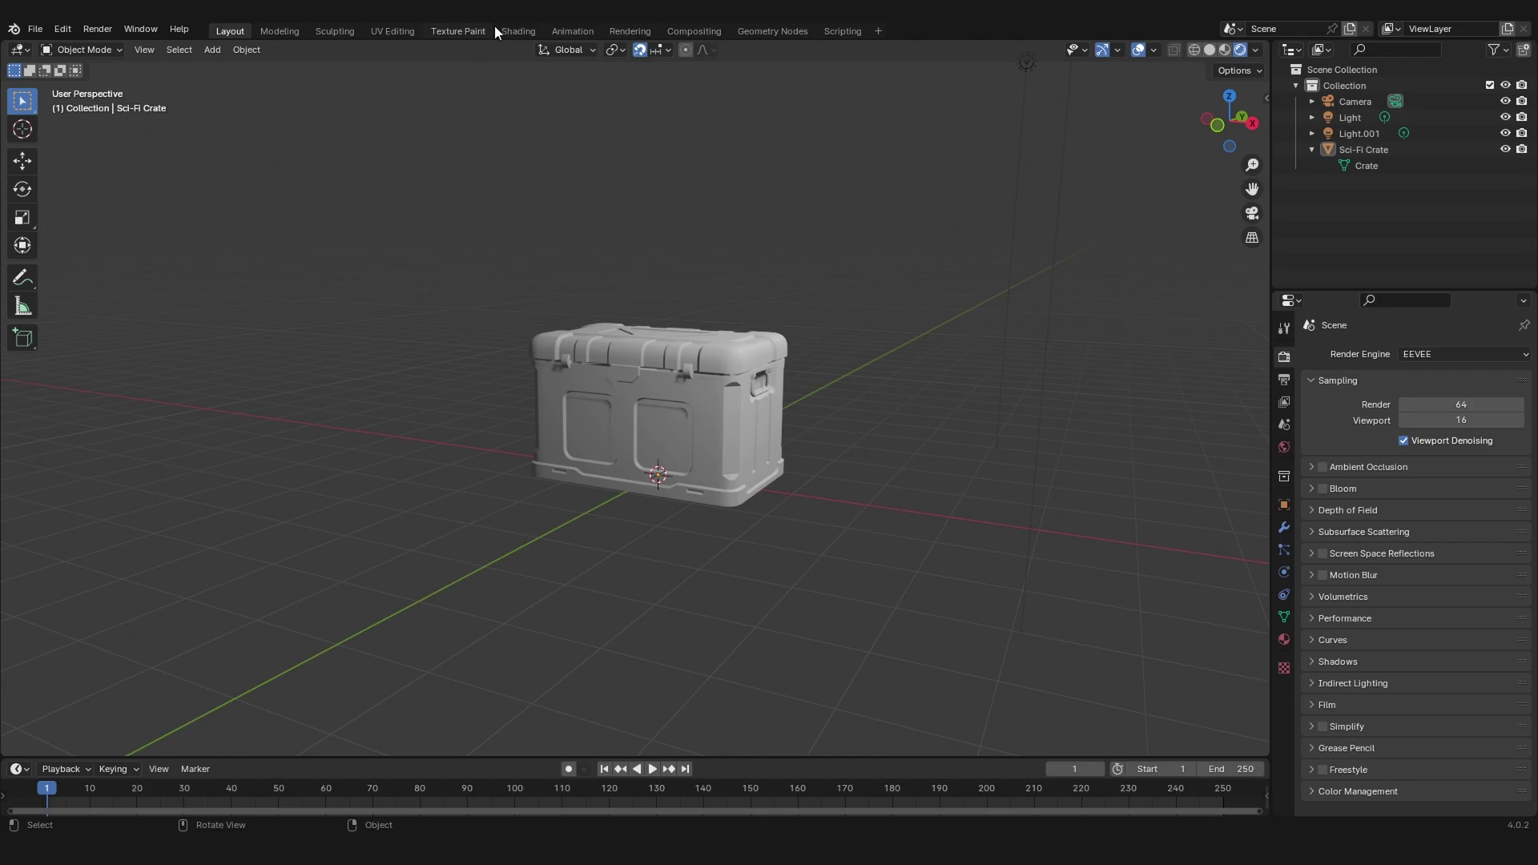
Switch to the Shading workspace and set the scene's render engine to Cycles.
{"action": "left_click", "coordinate": [517, 30]}
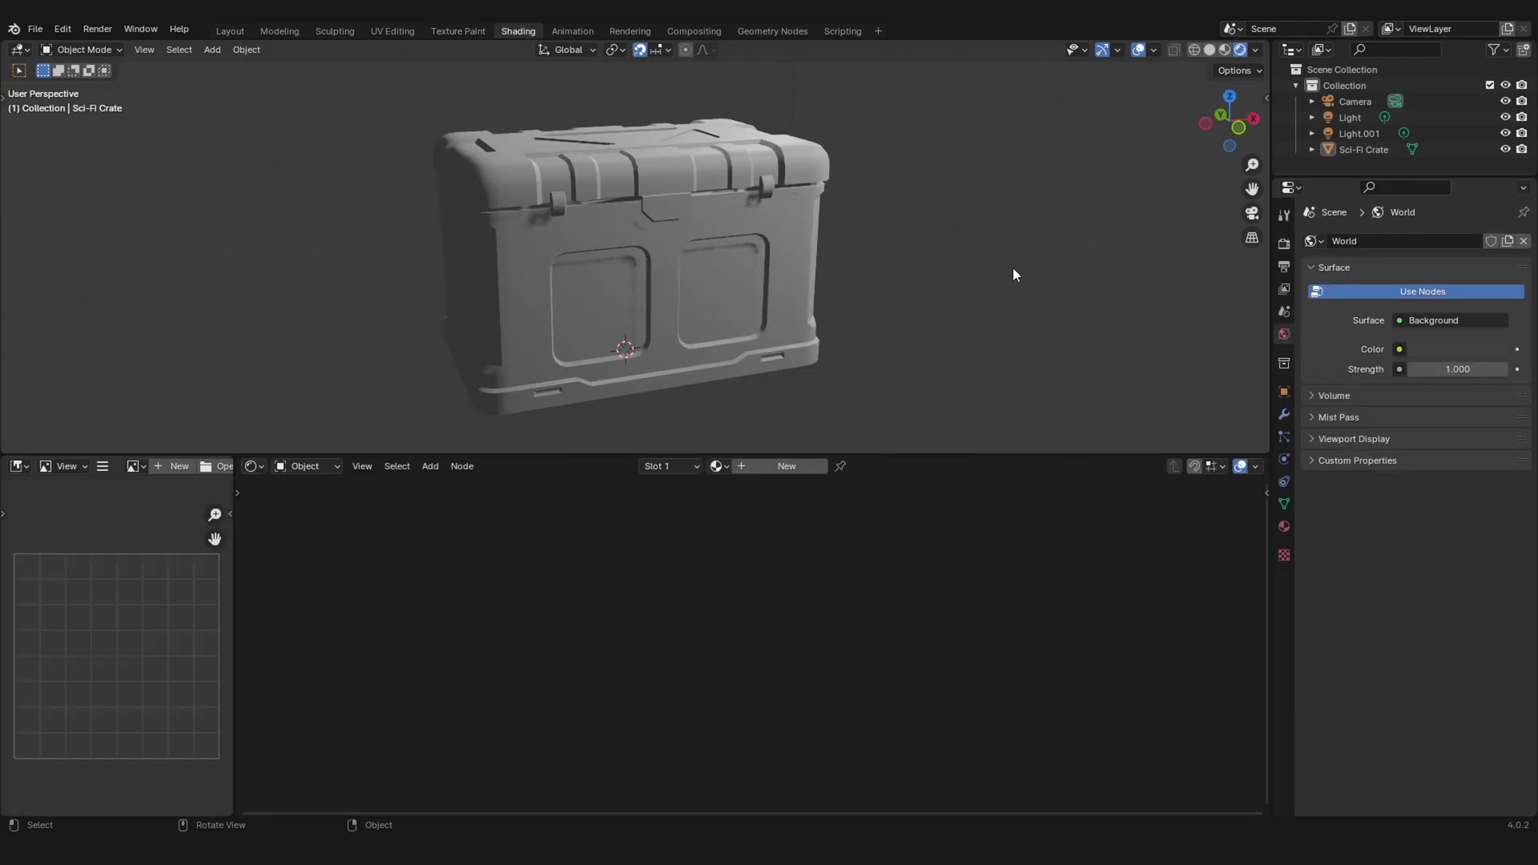
{"action": "left_click", "coordinate": [1284, 243]}
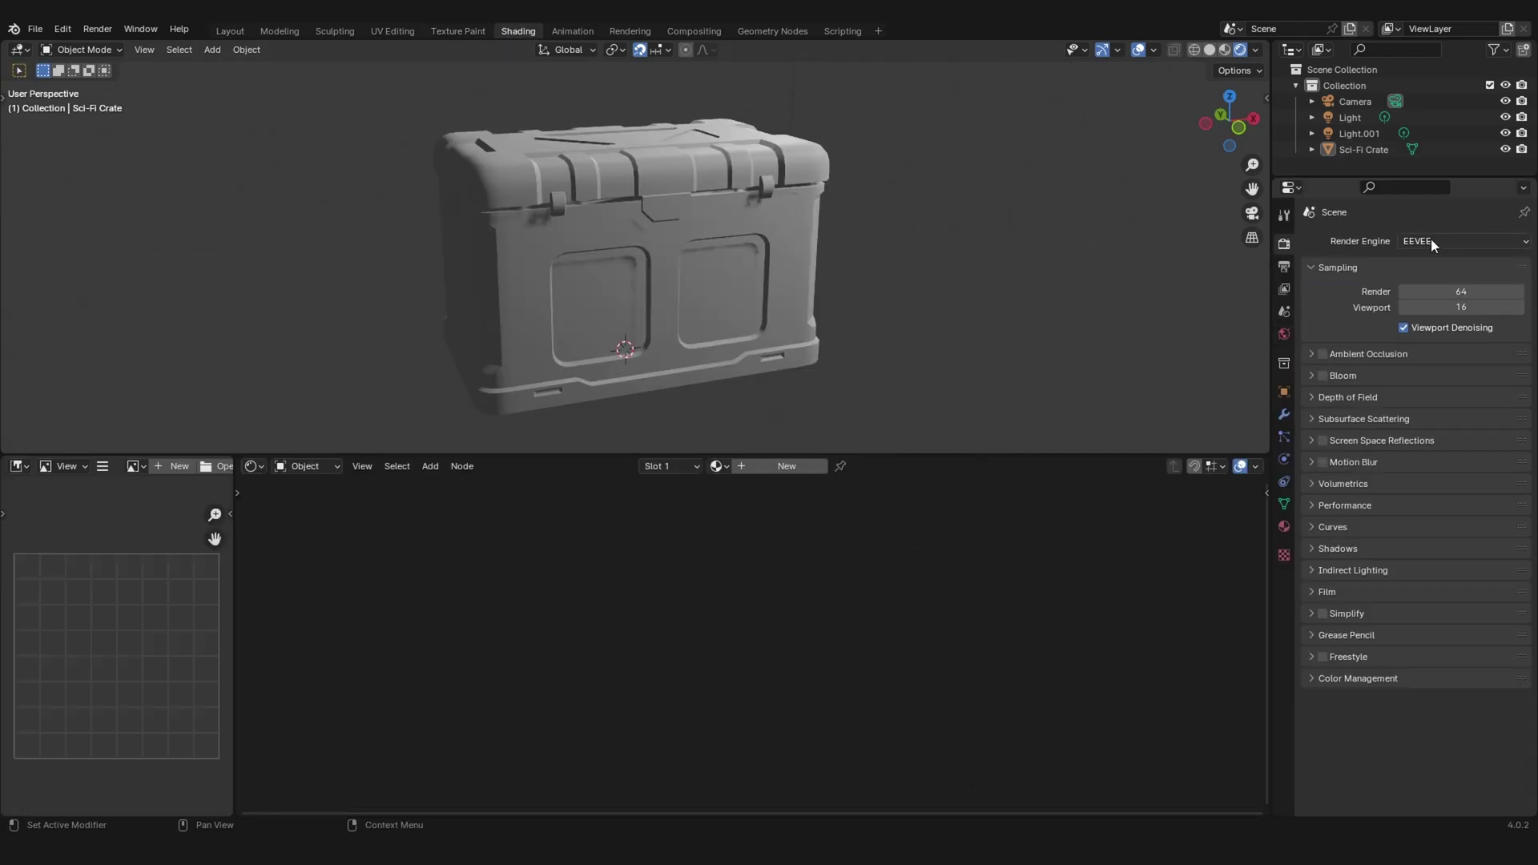
{"action": "left_click", "coordinate": [1444, 239]}
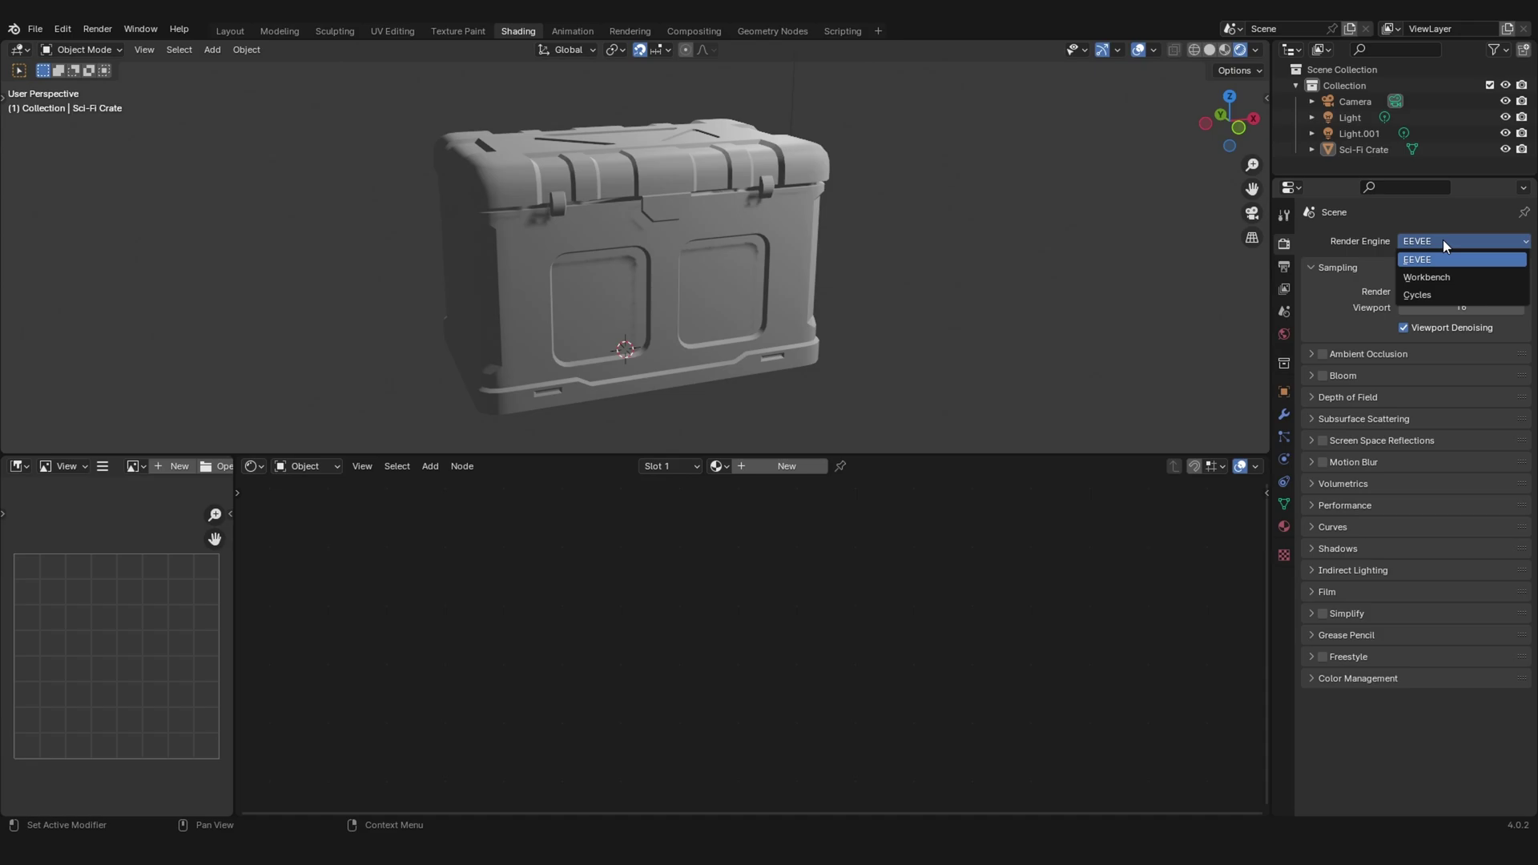
{"action": "left_click", "coordinate": [1440, 294]}
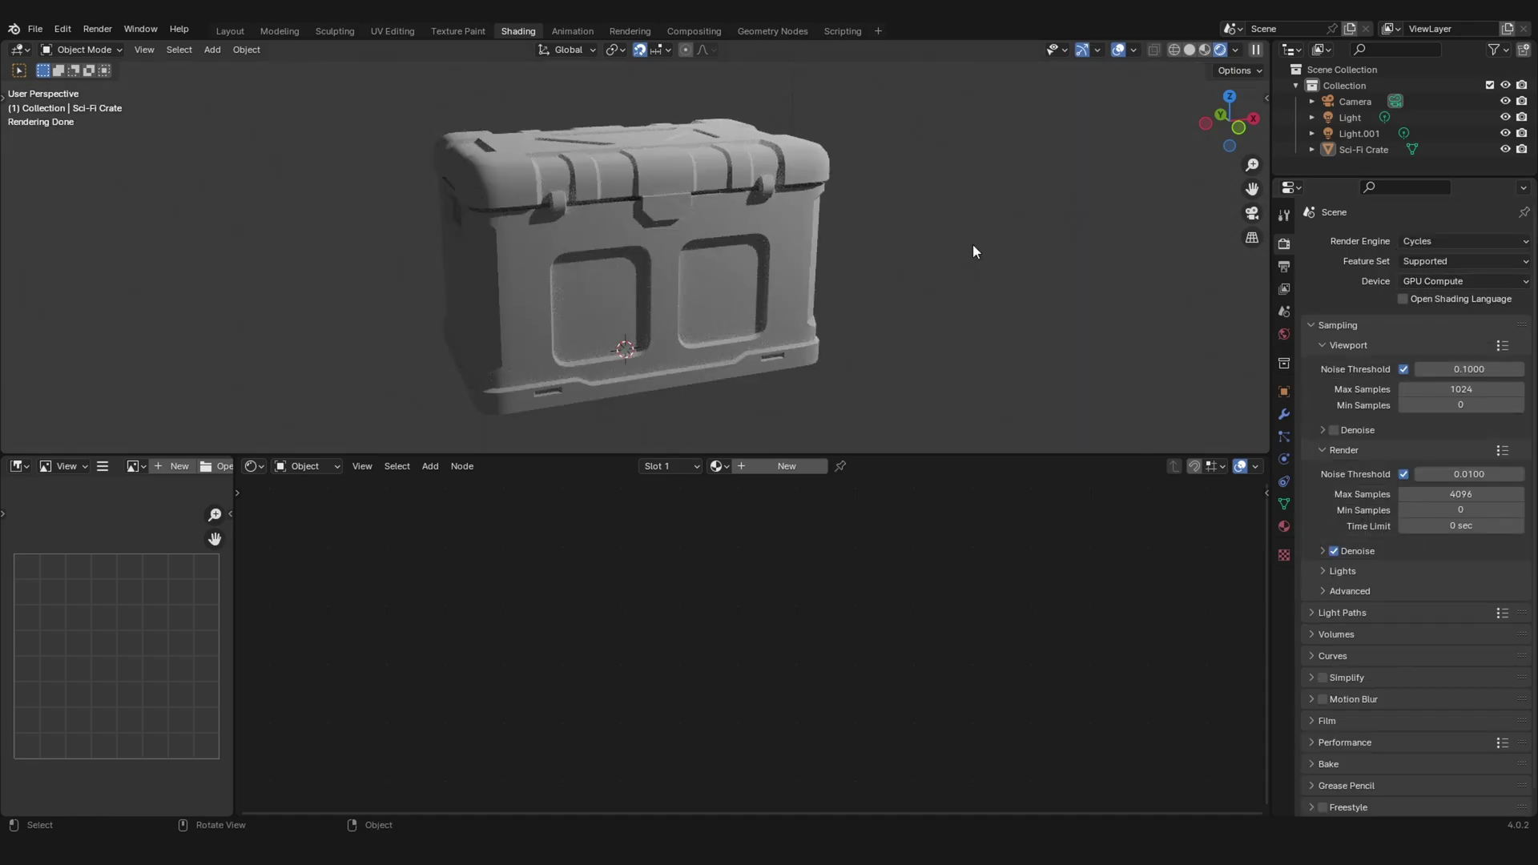
Create a new material on the Sci-Fi Crate and name it Crate.
{"action": "middle_click_drag", "start_coordinate": [875, 223], "coordinate": [886, 237]}
{"action": "left_click", "coordinate": [781, 465]}
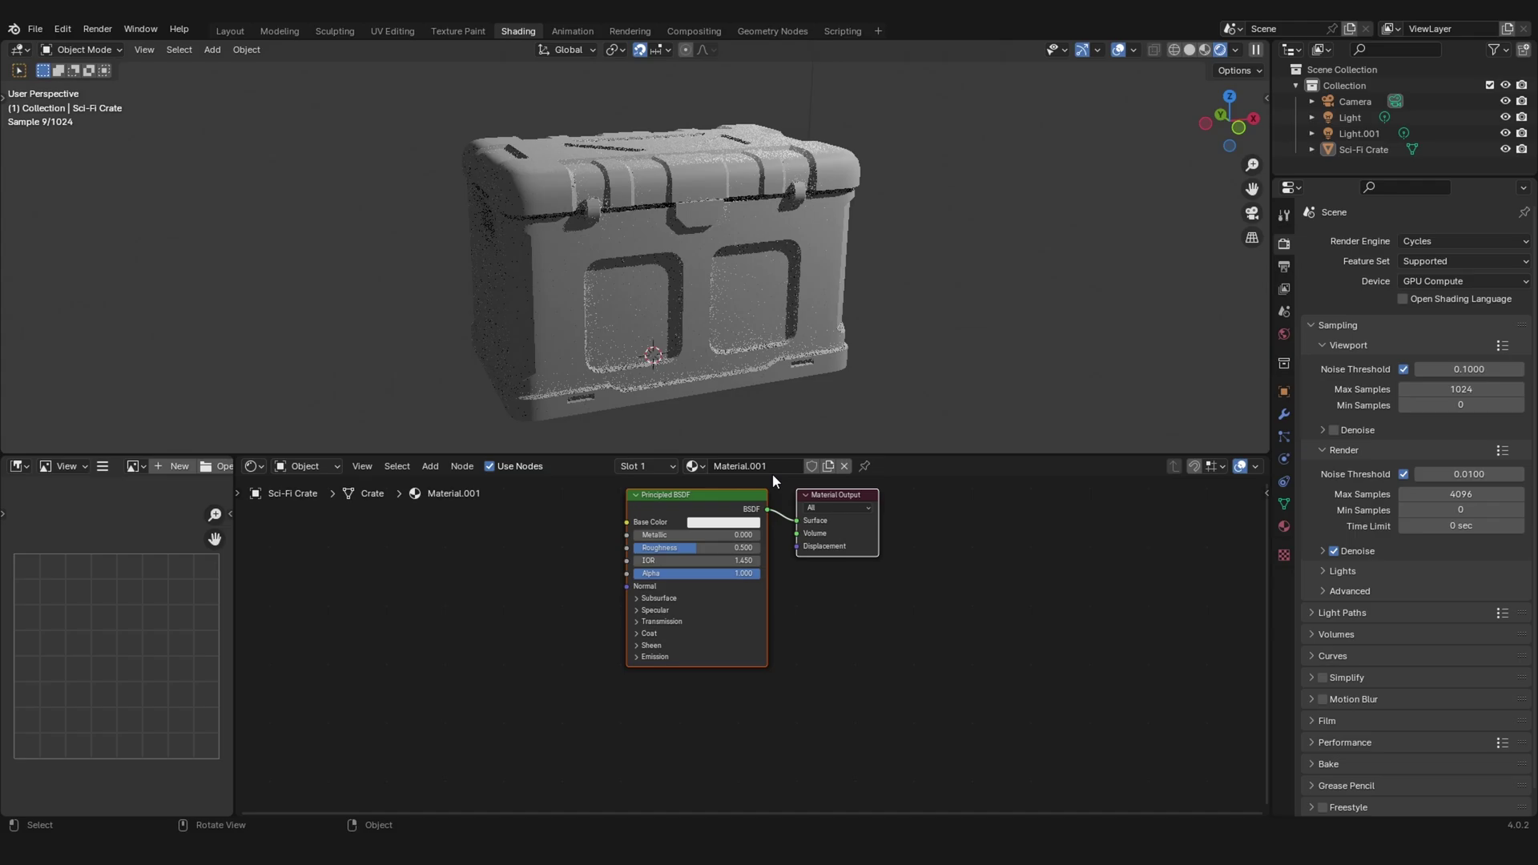
{"action": "left_click", "coordinate": [756, 465]}
{"action": "type", "text": "Crate"}
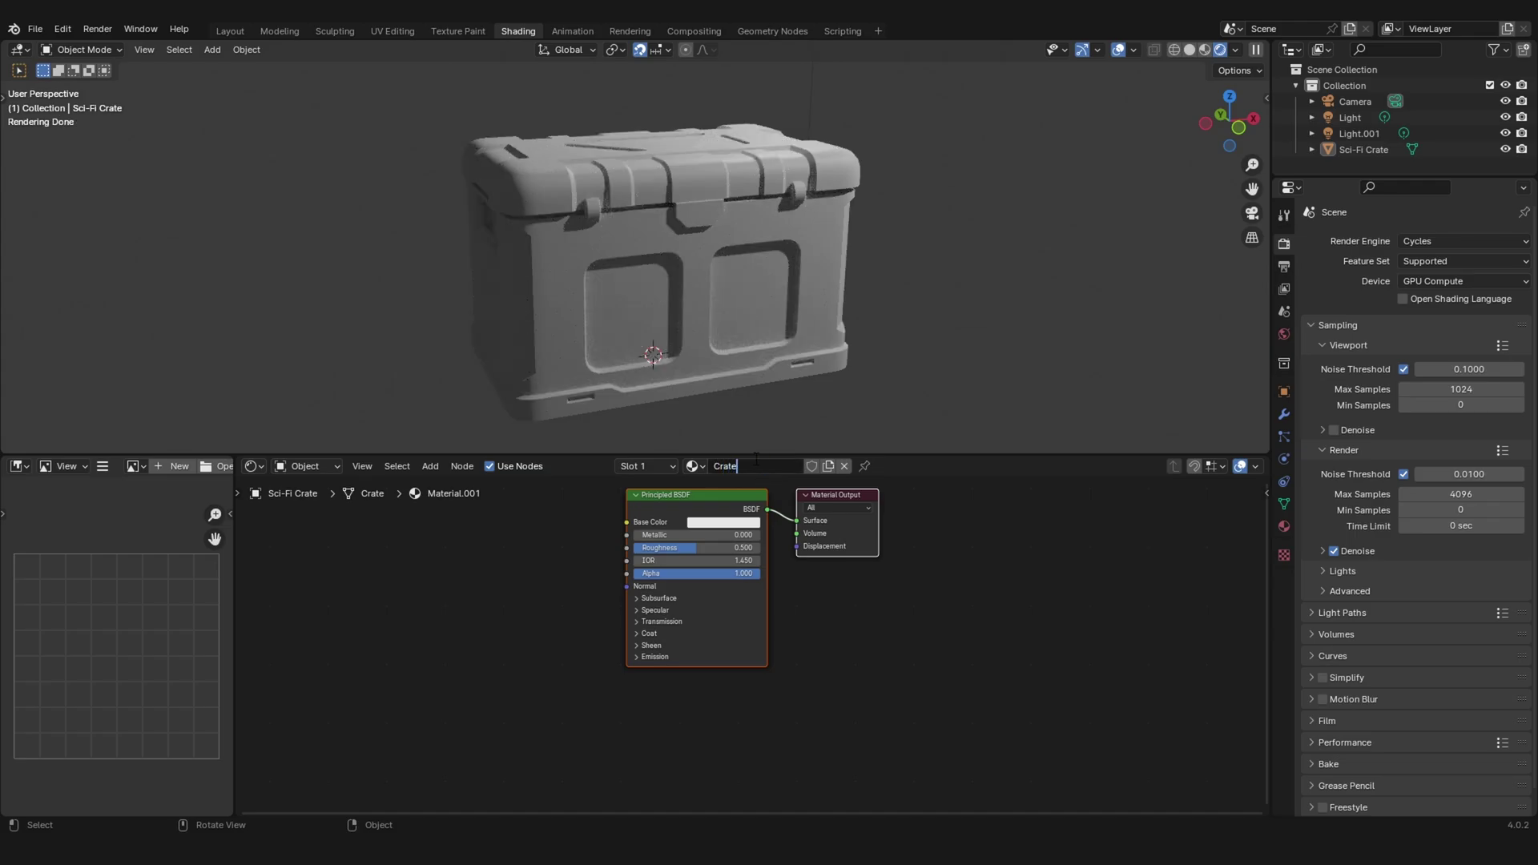
{"action": "key", "text": "Return"}
Add an Ambient Occlusion node to the Crate material, placed before the Principled BSDF.
{"action": "left_click", "coordinate": [727, 508]}
{"action": "key", "text": "shift+a"}
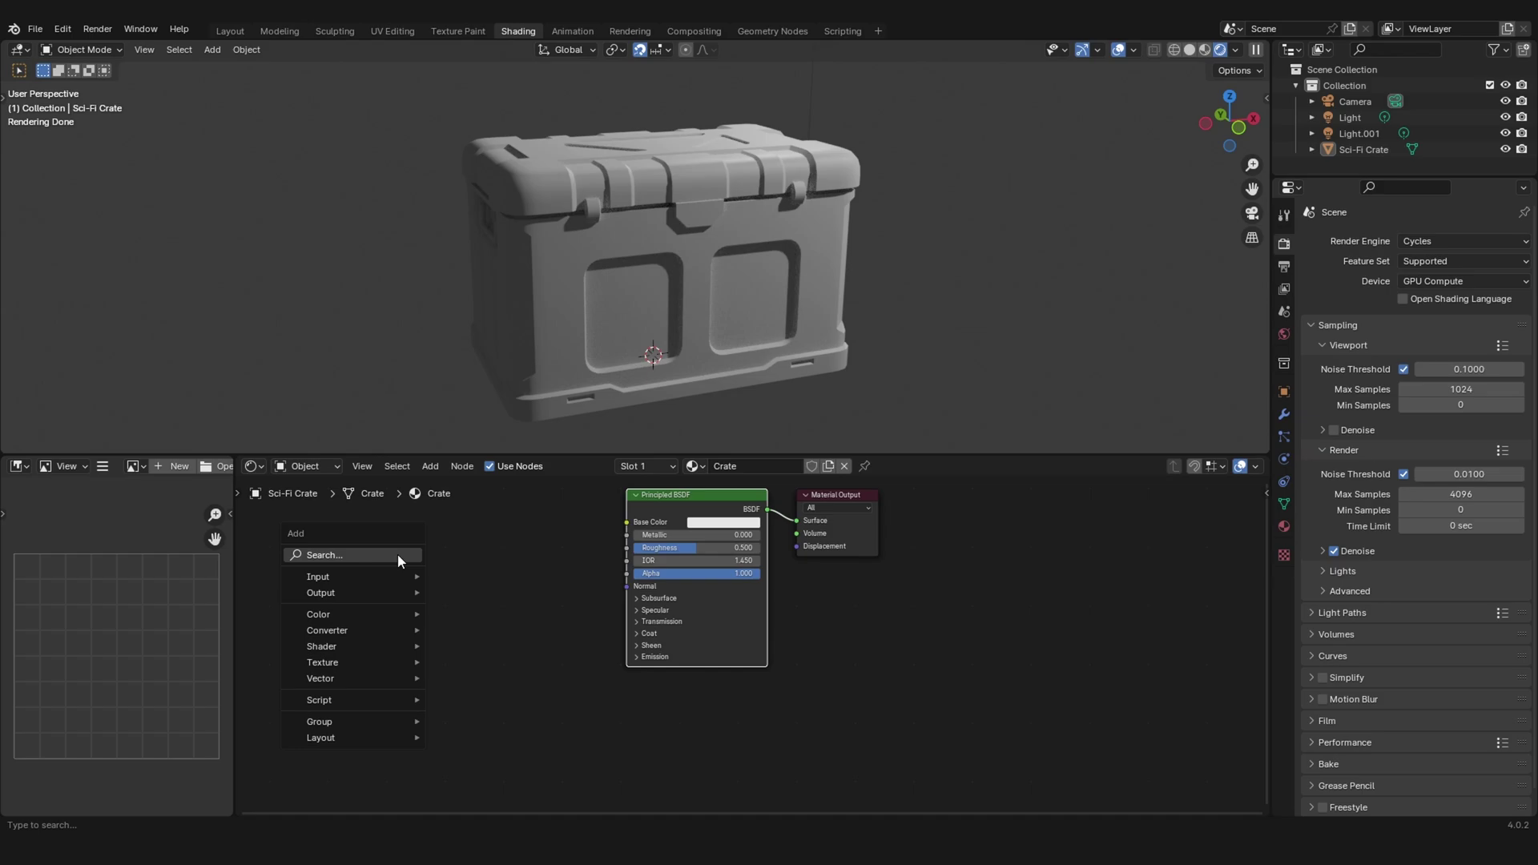
{"action": "type", "text": "ambient"}
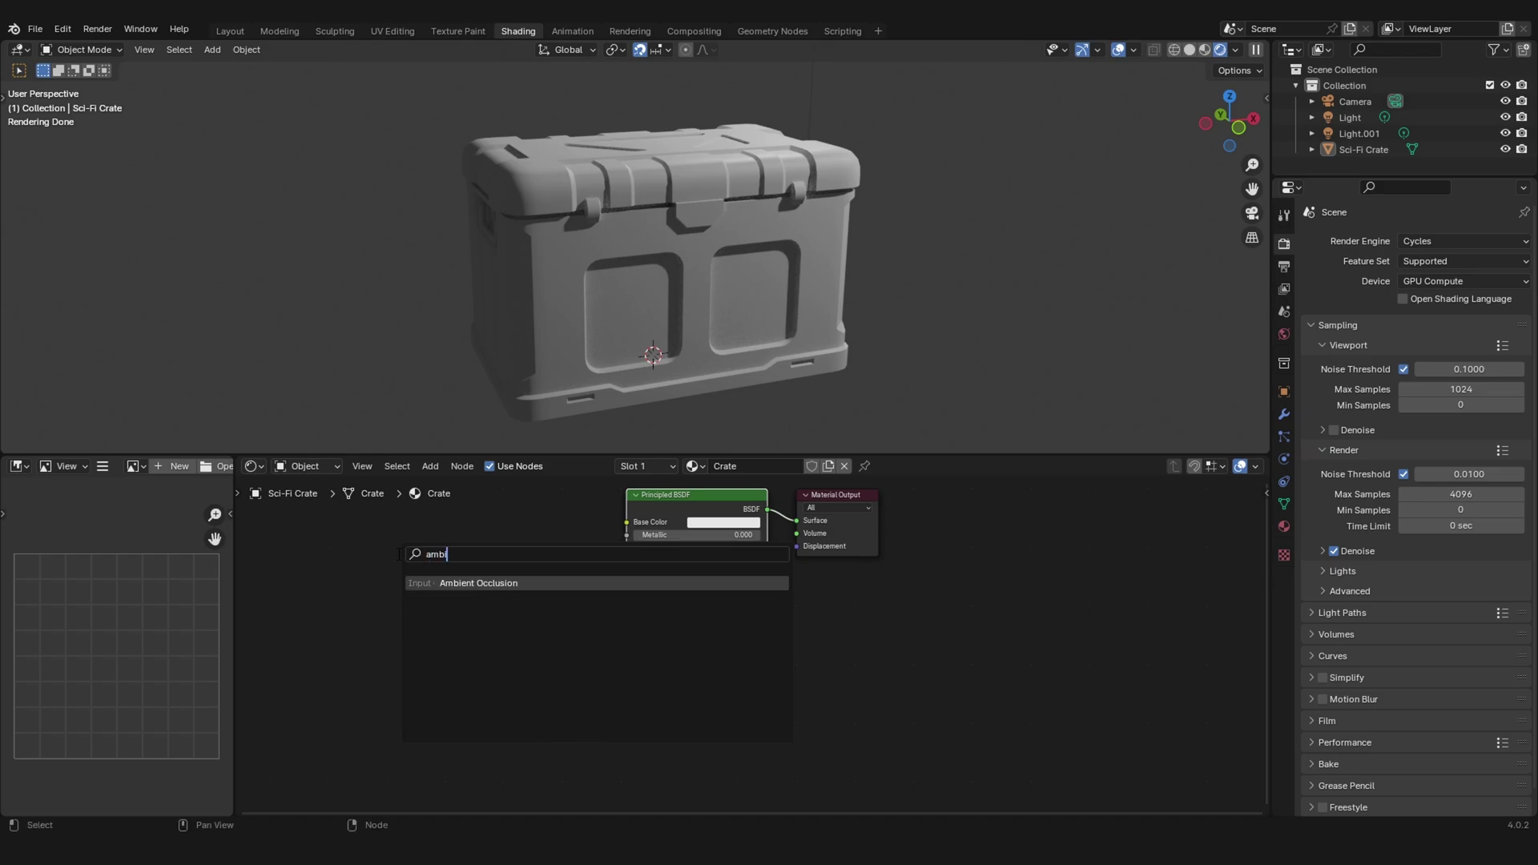
{"action": "key", "text": "Return"}
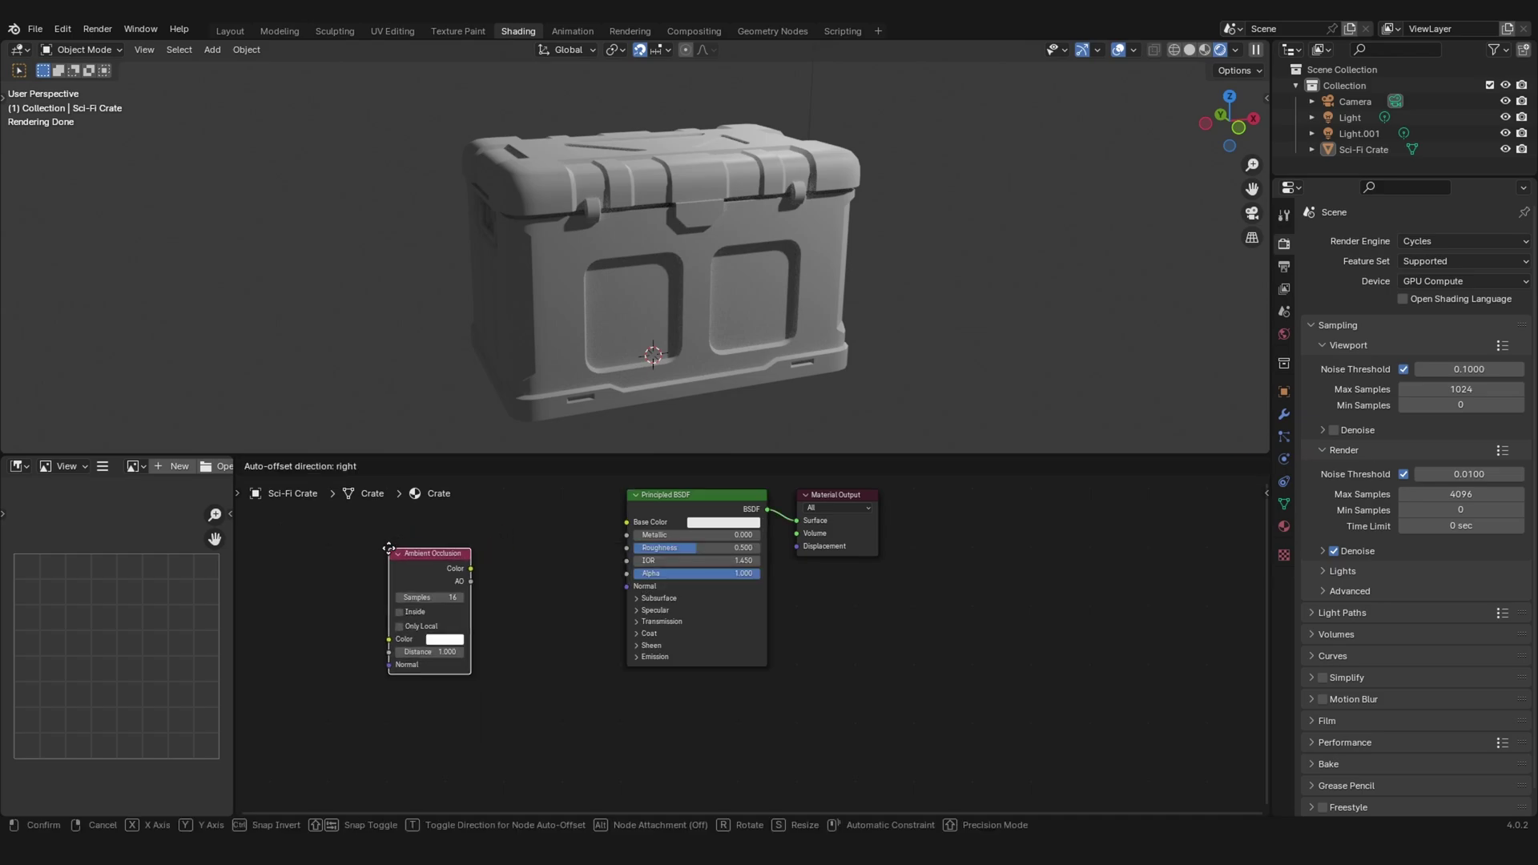
{"action": "left_click", "coordinate": [372, 546]}
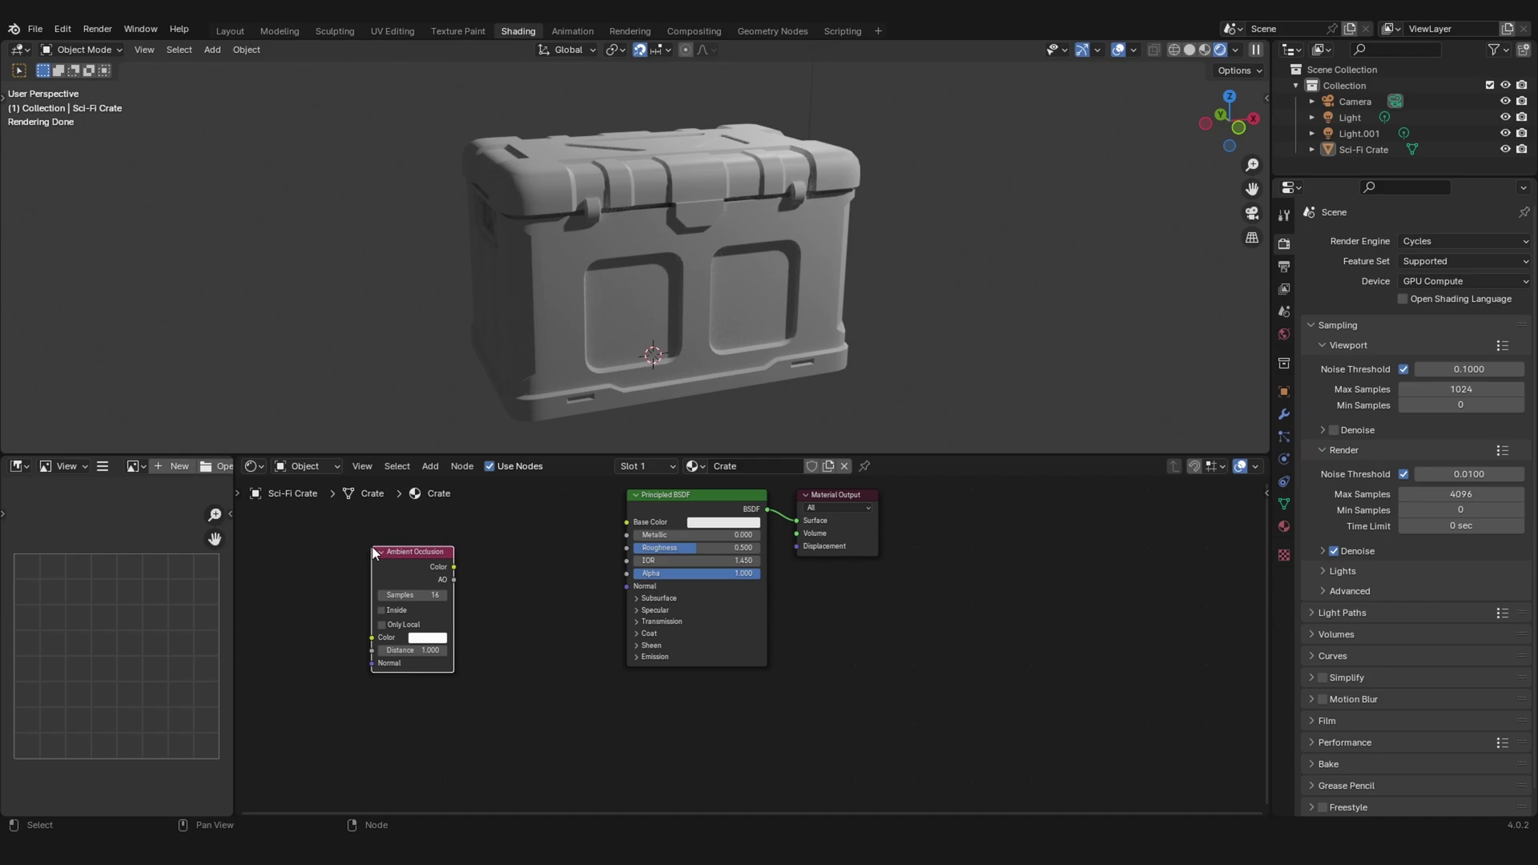
Enable Inside on the Ambient Occlusion node and preview its color on the crate, comparing the result with Inside off and on.
{"action": "middle_click_drag", "start_coordinate": [481, 576], "coordinate": [520, 584]}
{"action": "scroll", "coordinate": [521, 593], "scroll_direction": "up", "scroll_amount": 2}
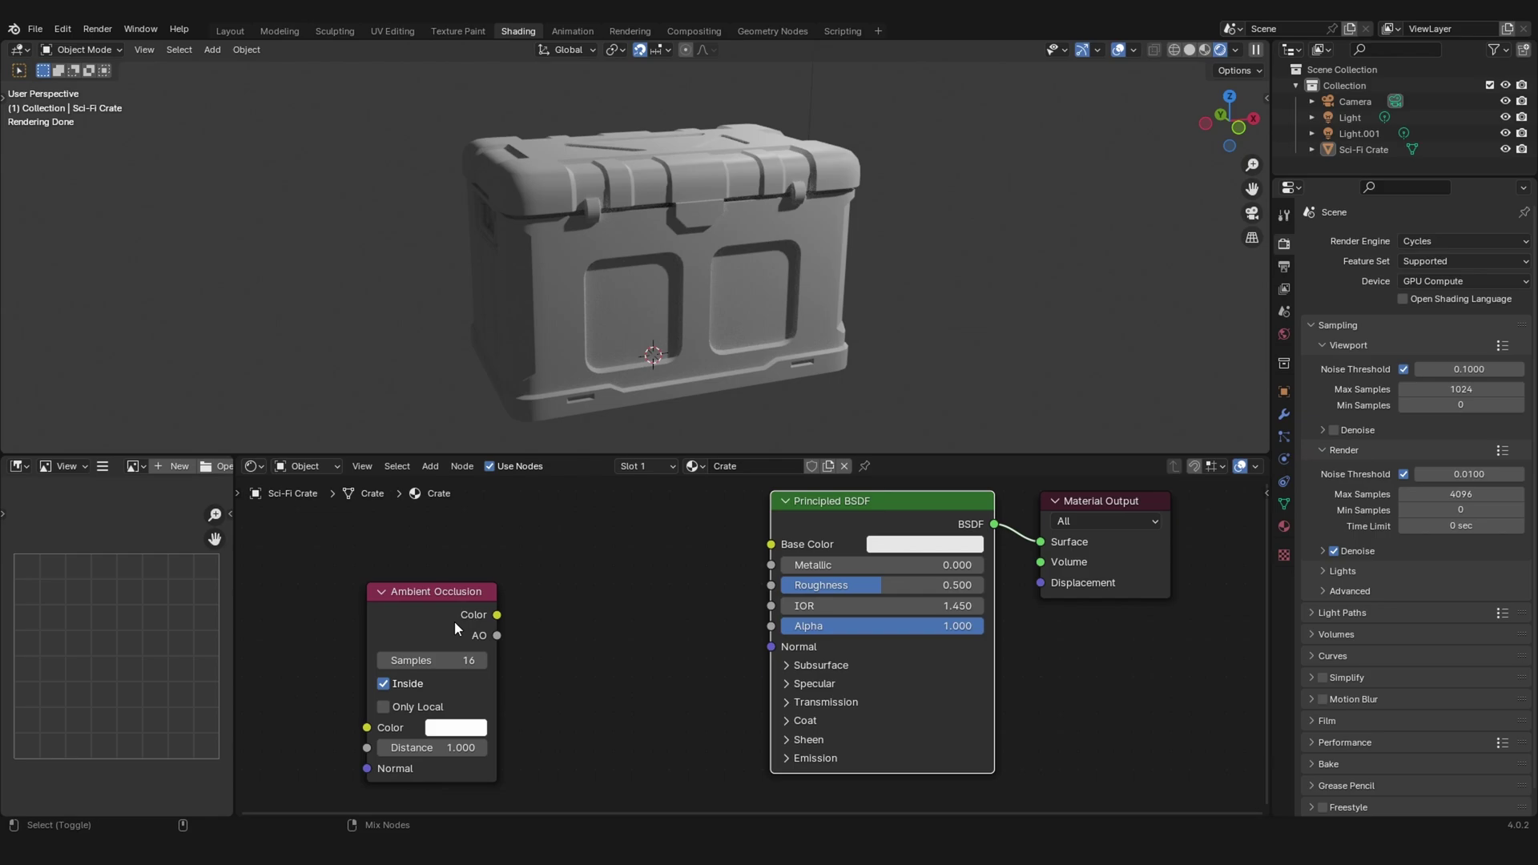
{"action": "key", "text": "ctrl+shift+z"}
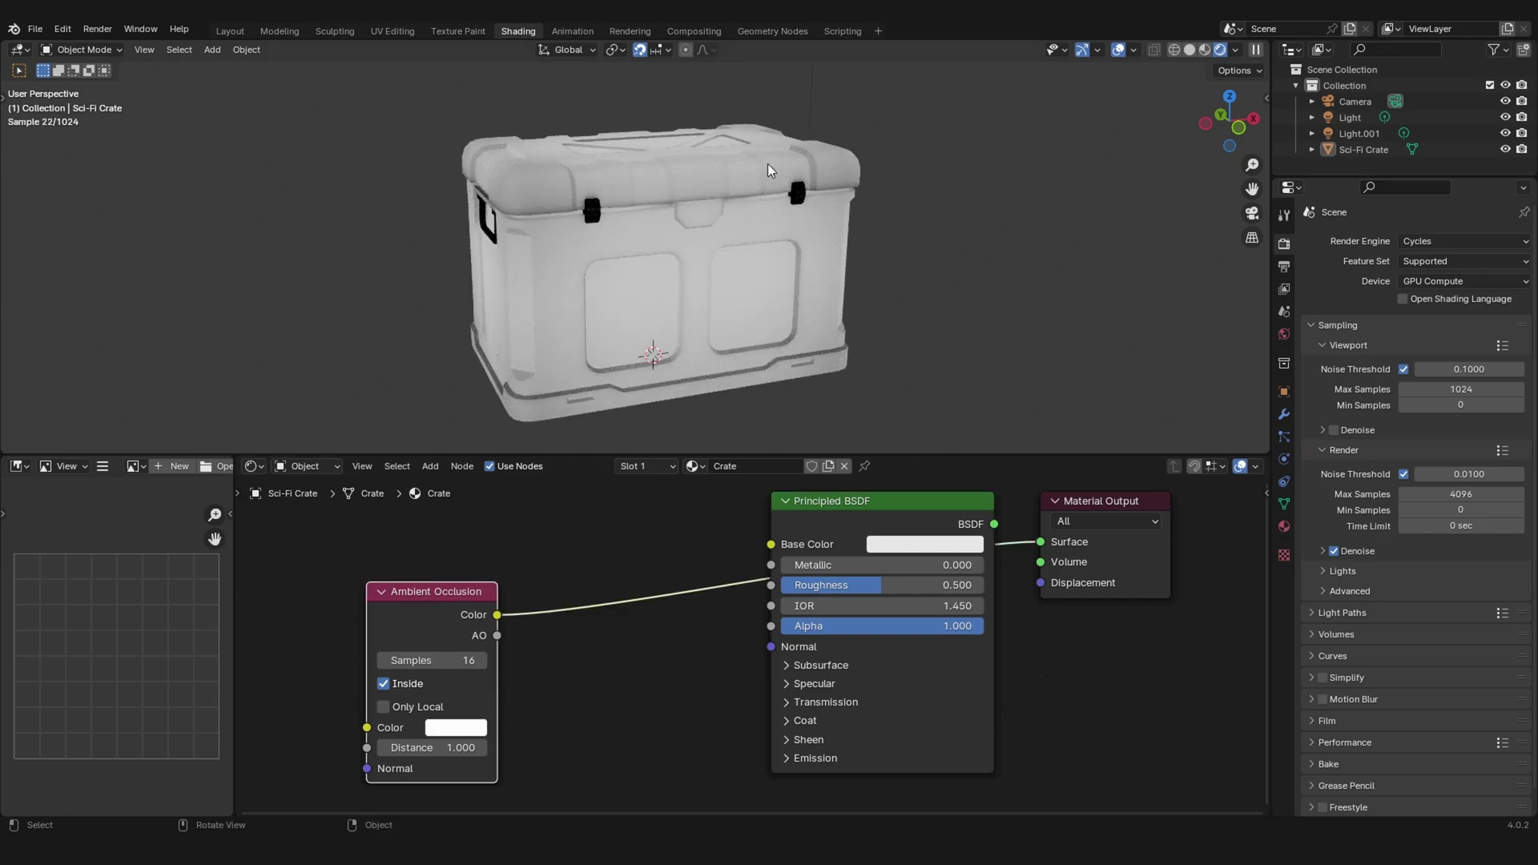
{"action": "middle_click_drag", "start_coordinate": [674, 231], "coordinate": [752, 289]}
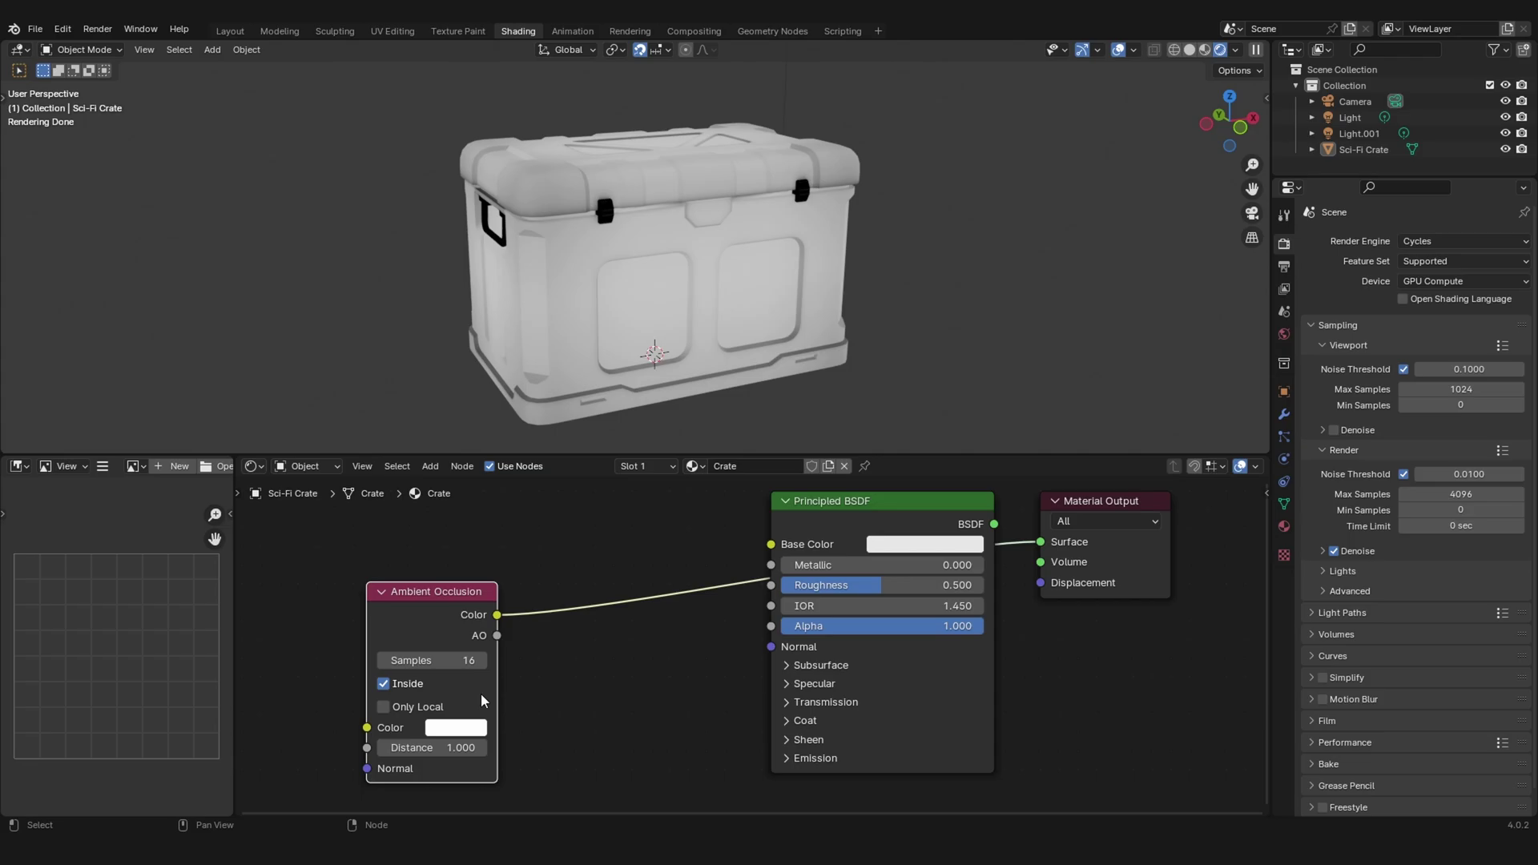
{"action": "left_click", "coordinate": [413, 687]}
{"action": "left_click", "coordinate": [413, 687]}
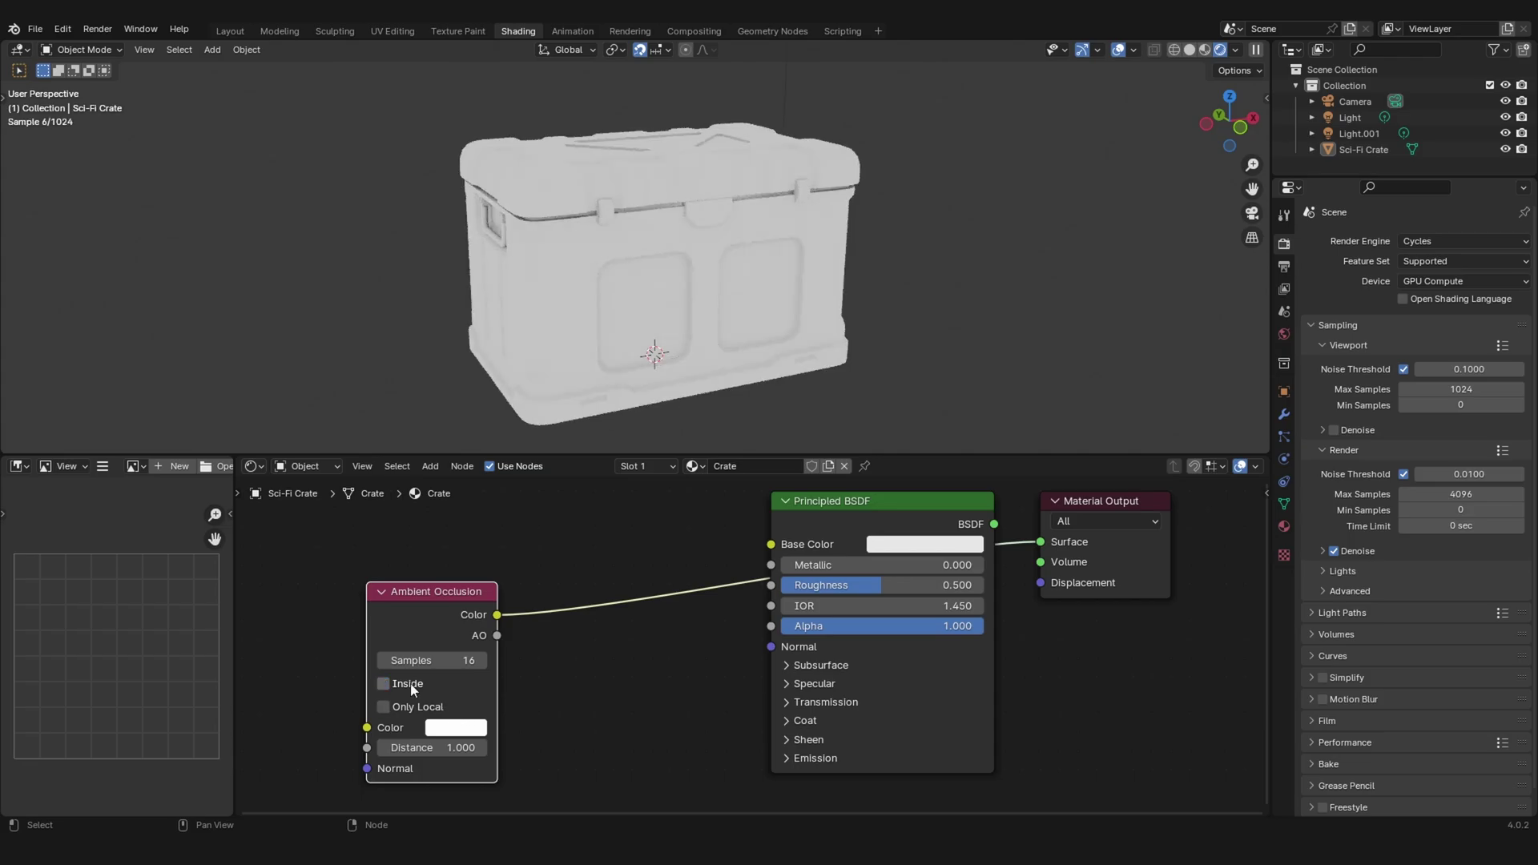
{"action": "left_click", "coordinate": [411, 684]}
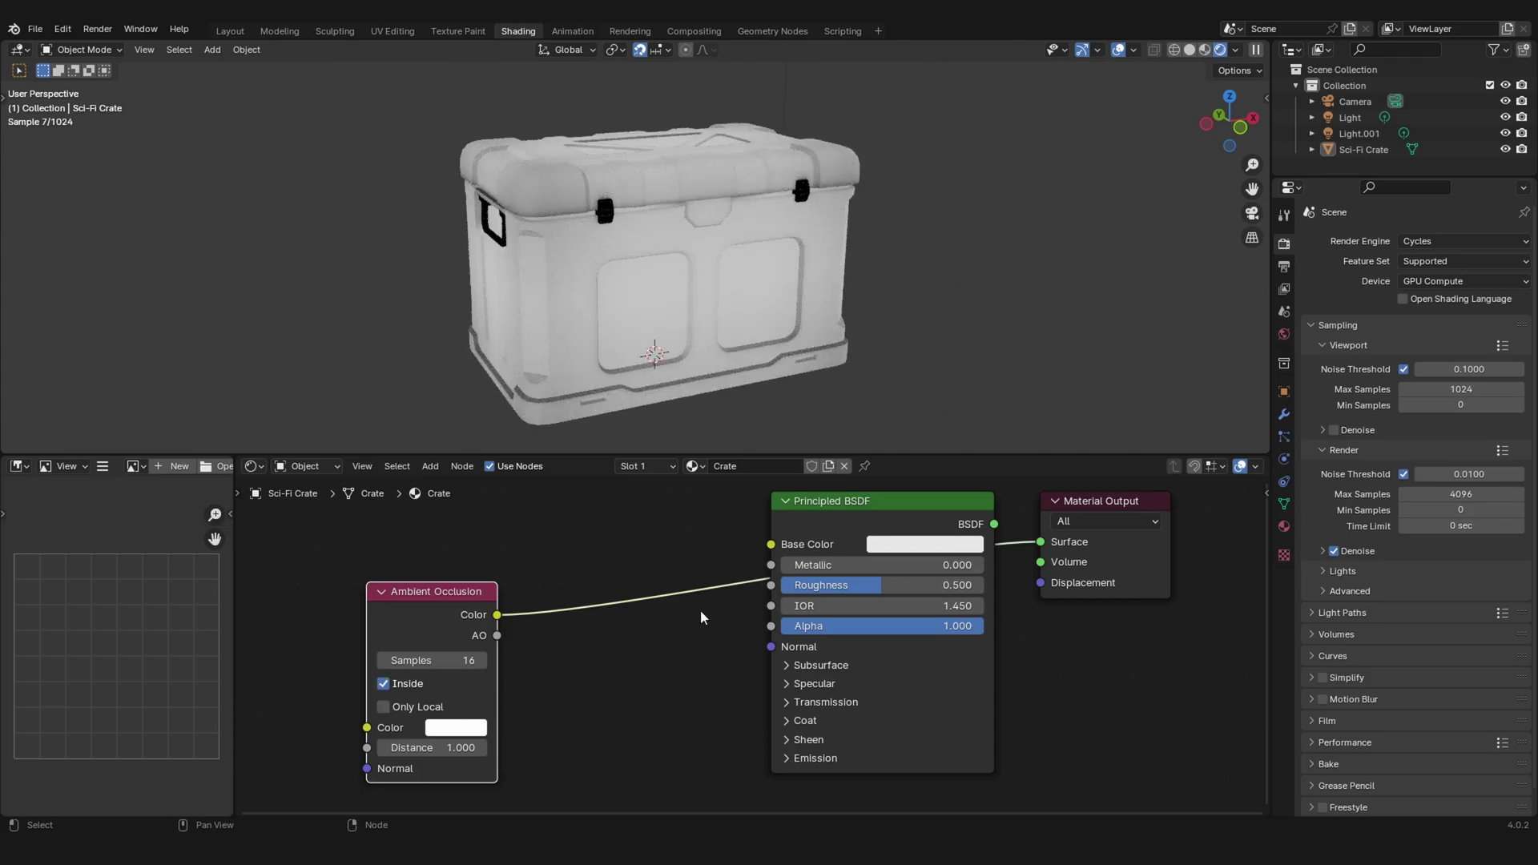
Move the Principled BSDF aside and insert a Color Ramp on the link between Ambient Occlusion and Material Output.
{"action": "left_click_drag", "start_coordinate": [863, 529], "coordinate": [992, 675], "text": "alt"}
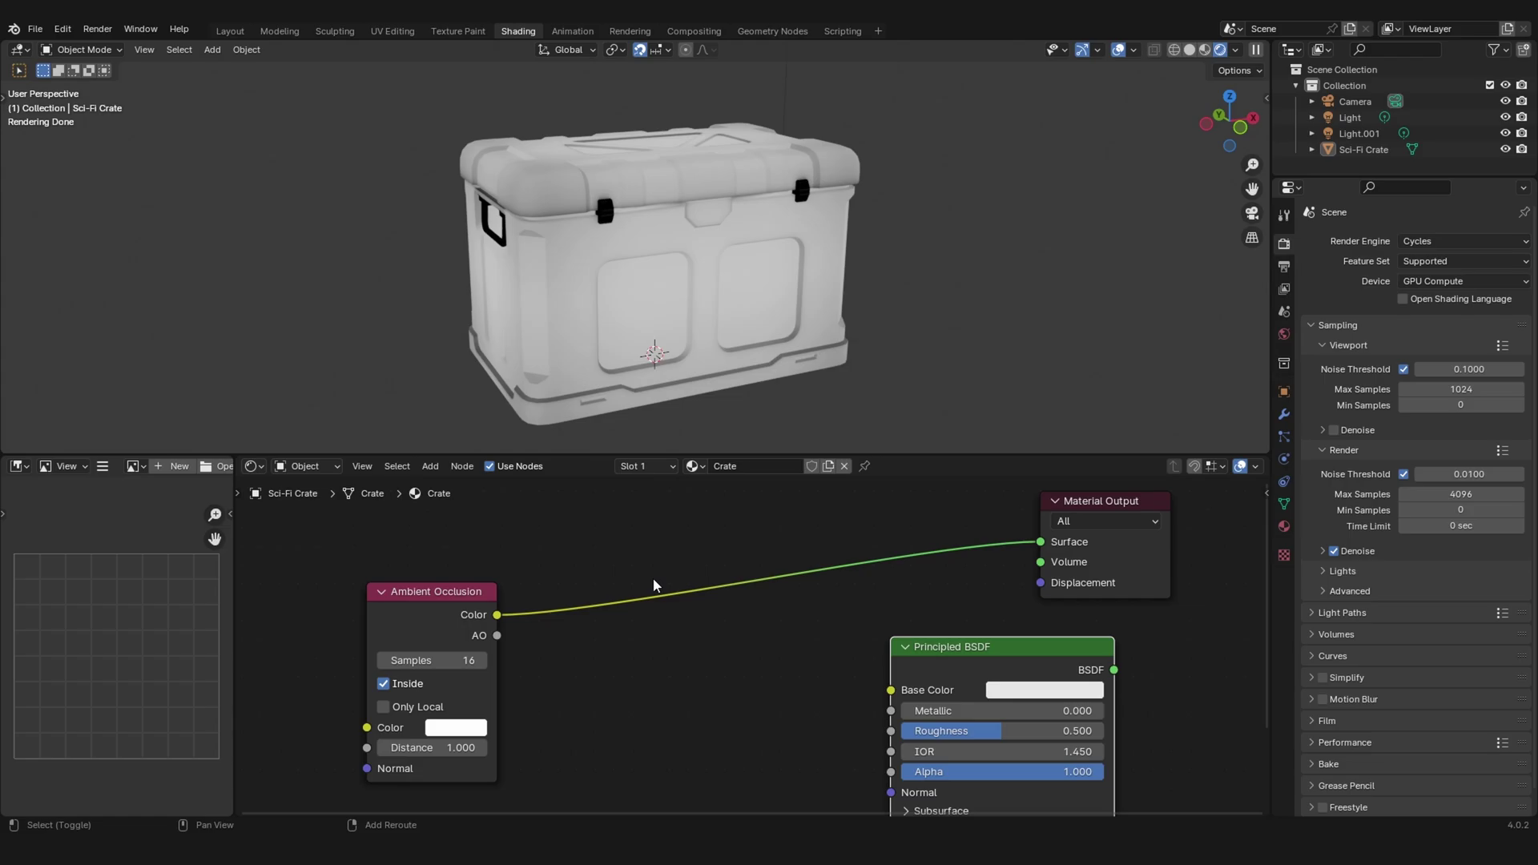
{"action": "key", "text": "shift+a"}
{"action": "type", "text": "cor"}
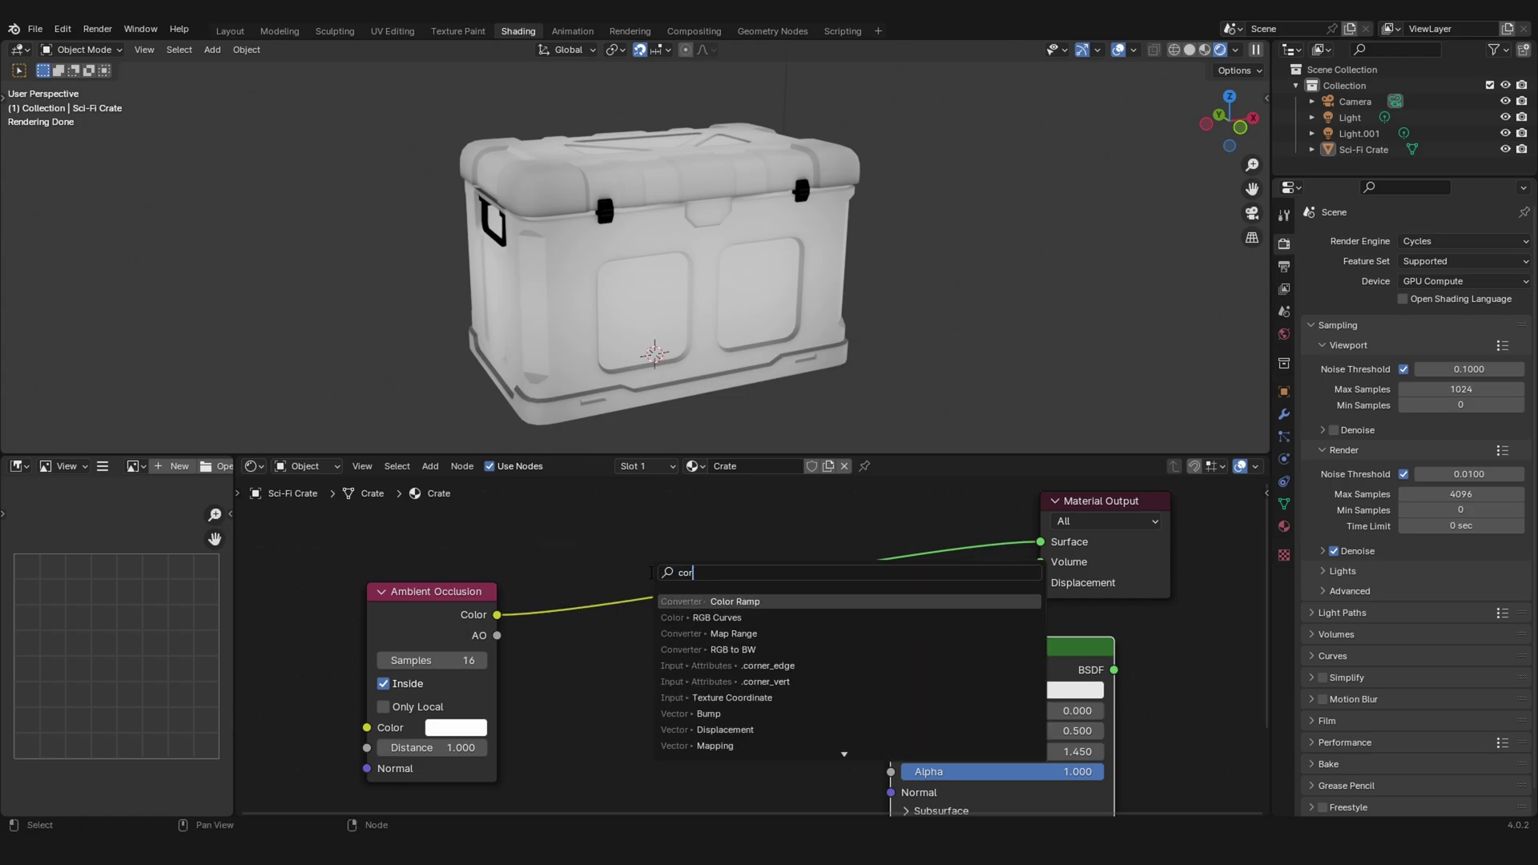
{"action": "key", "text": "Return"}
{"action": "left_click", "coordinate": [607, 520]}
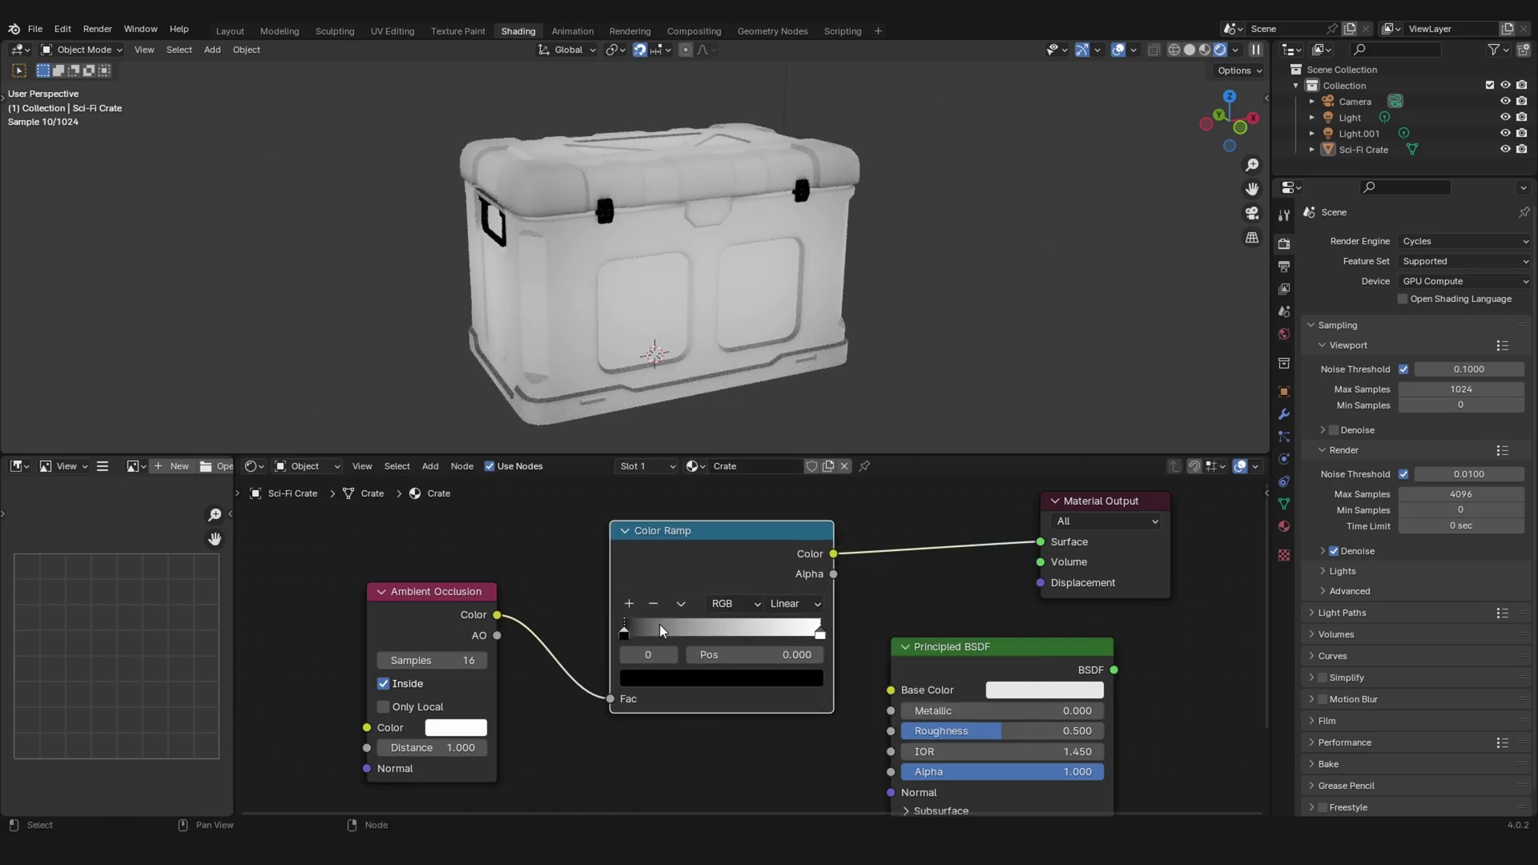
Move the Color Ramp's black stop to about 0.486 and add a light grey stop at about 0.025.
{"action": "left_click_drag", "start_coordinate": [625, 636], "coordinate": [722, 621]}
{"action": "scroll", "coordinate": [689, 248], "scroll_direction": "up", "scroll_amount": 2}
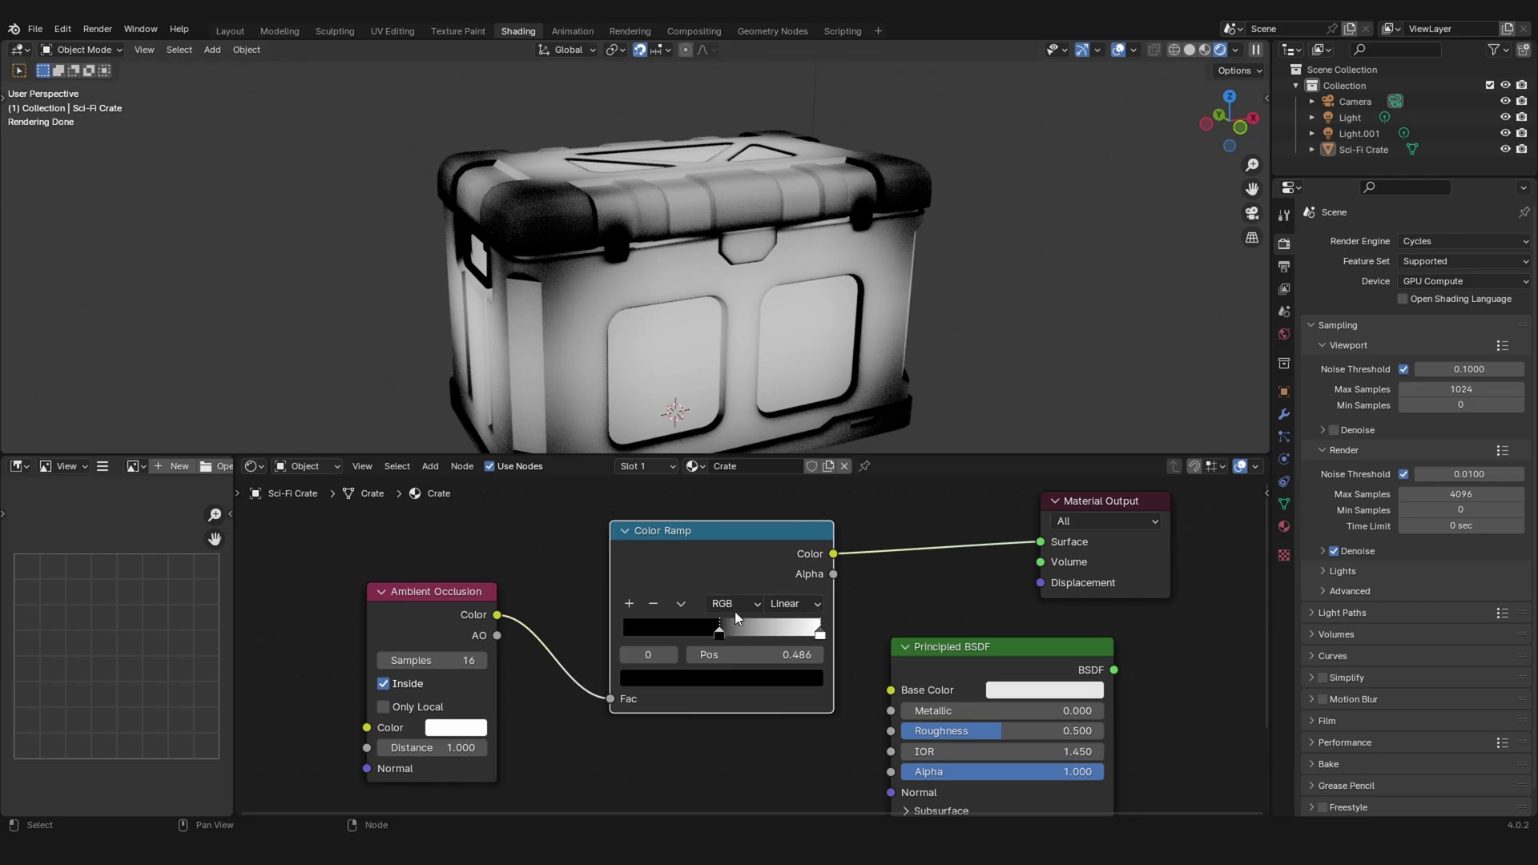
{"action": "left_click", "coordinate": [629, 606]}
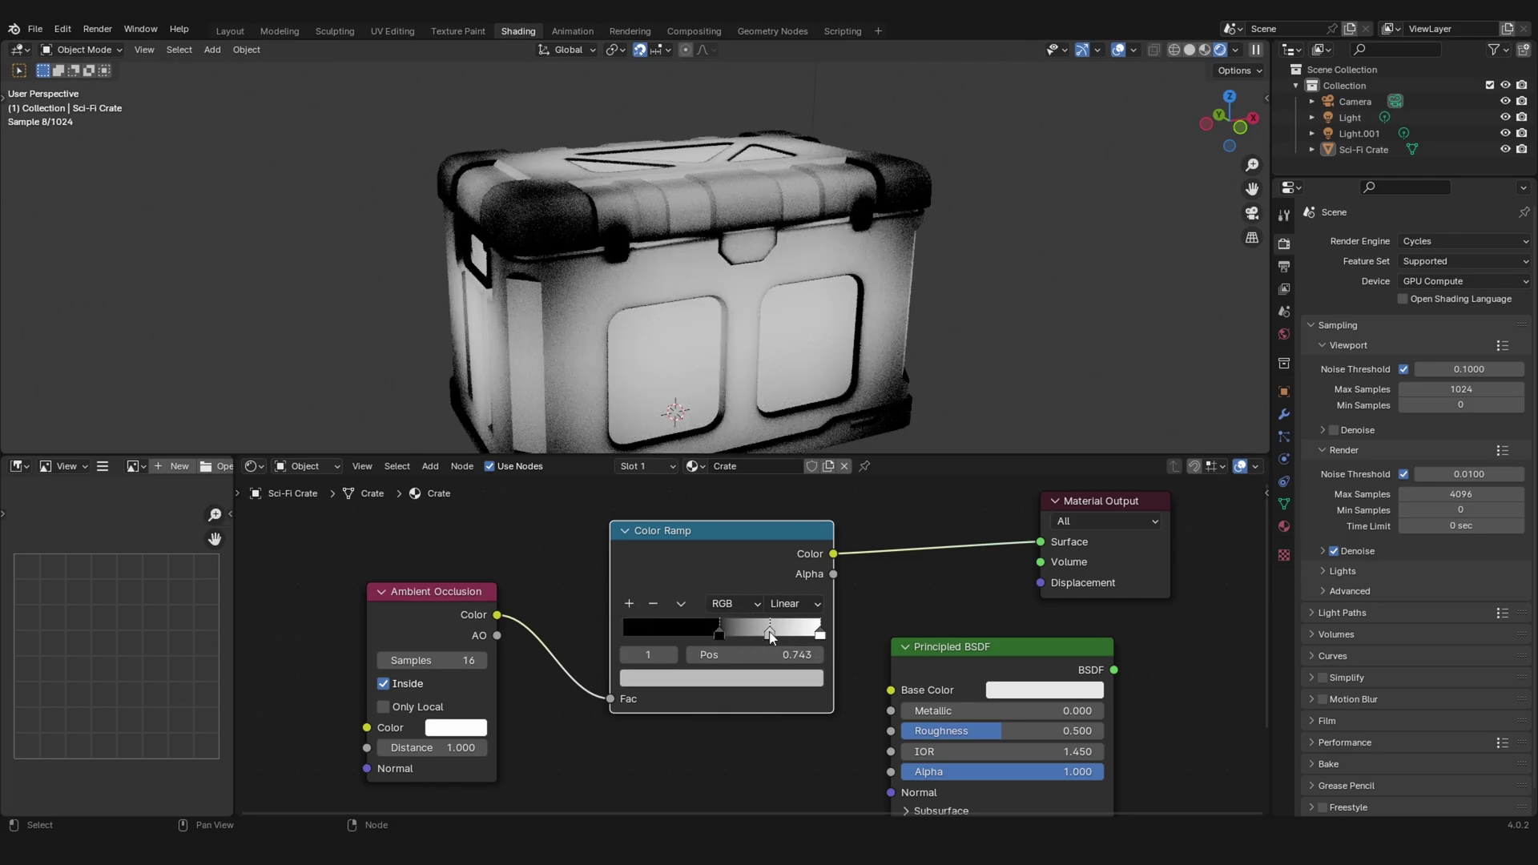
{"action": "left_click_drag", "start_coordinate": [771, 633], "coordinate": [622, 634]}
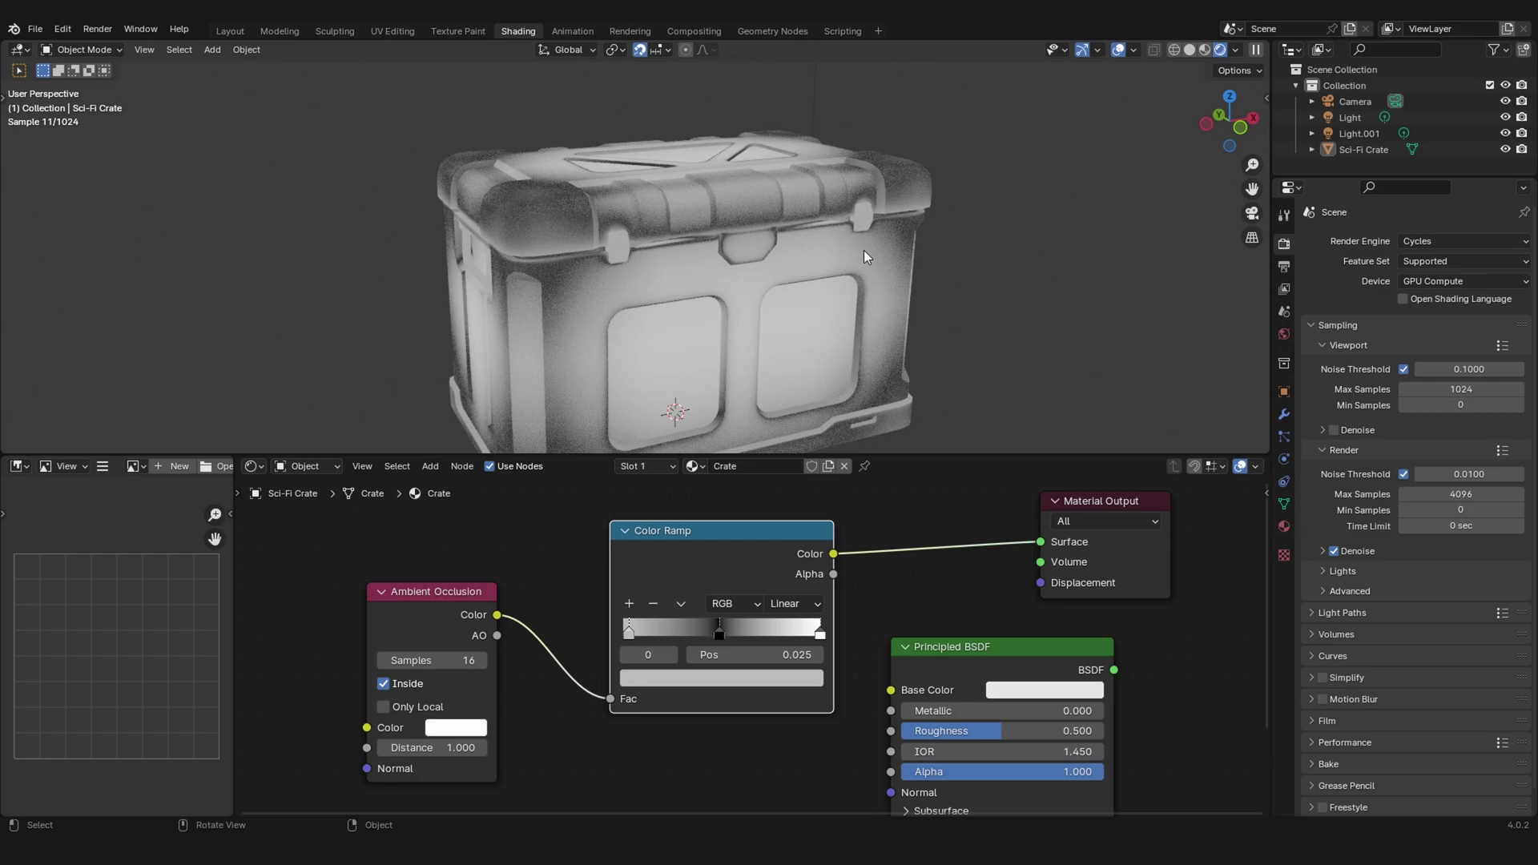
{"action": "middle_click_drag", "start_coordinate": [864, 249], "coordinate": [825, 281], "text": "ctrl"}
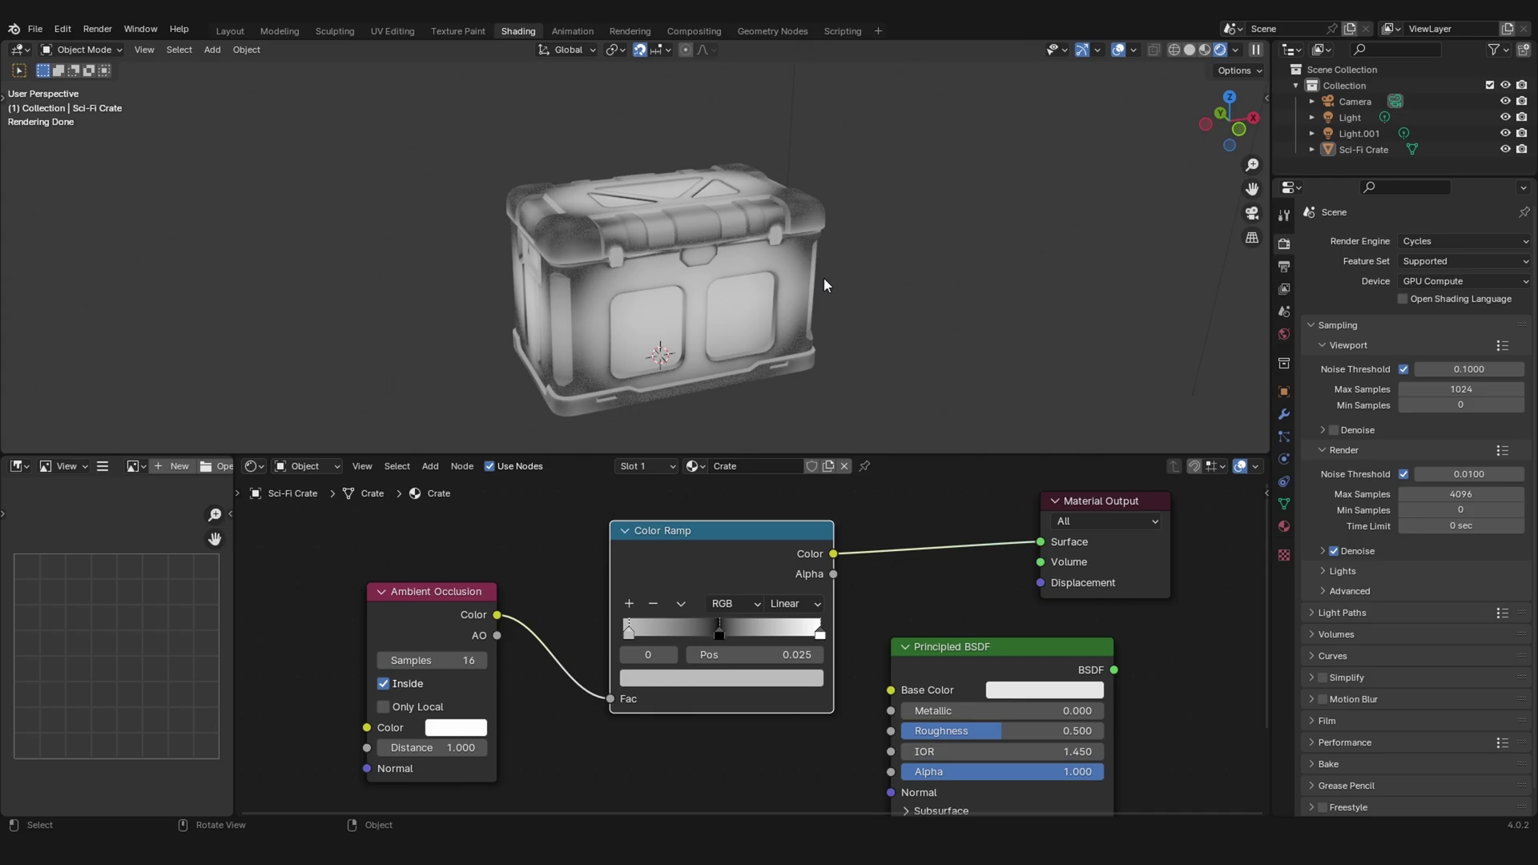
{"action": "mouse_move", "coordinate": [780, 295]}
{"action": "middle_mouse_down"}
{"action": "mouse_move", "coordinate": [801, 268]}
{"action": "mouse_move", "coordinate": [801, 290]}
{"action": "middle_mouse_up"}
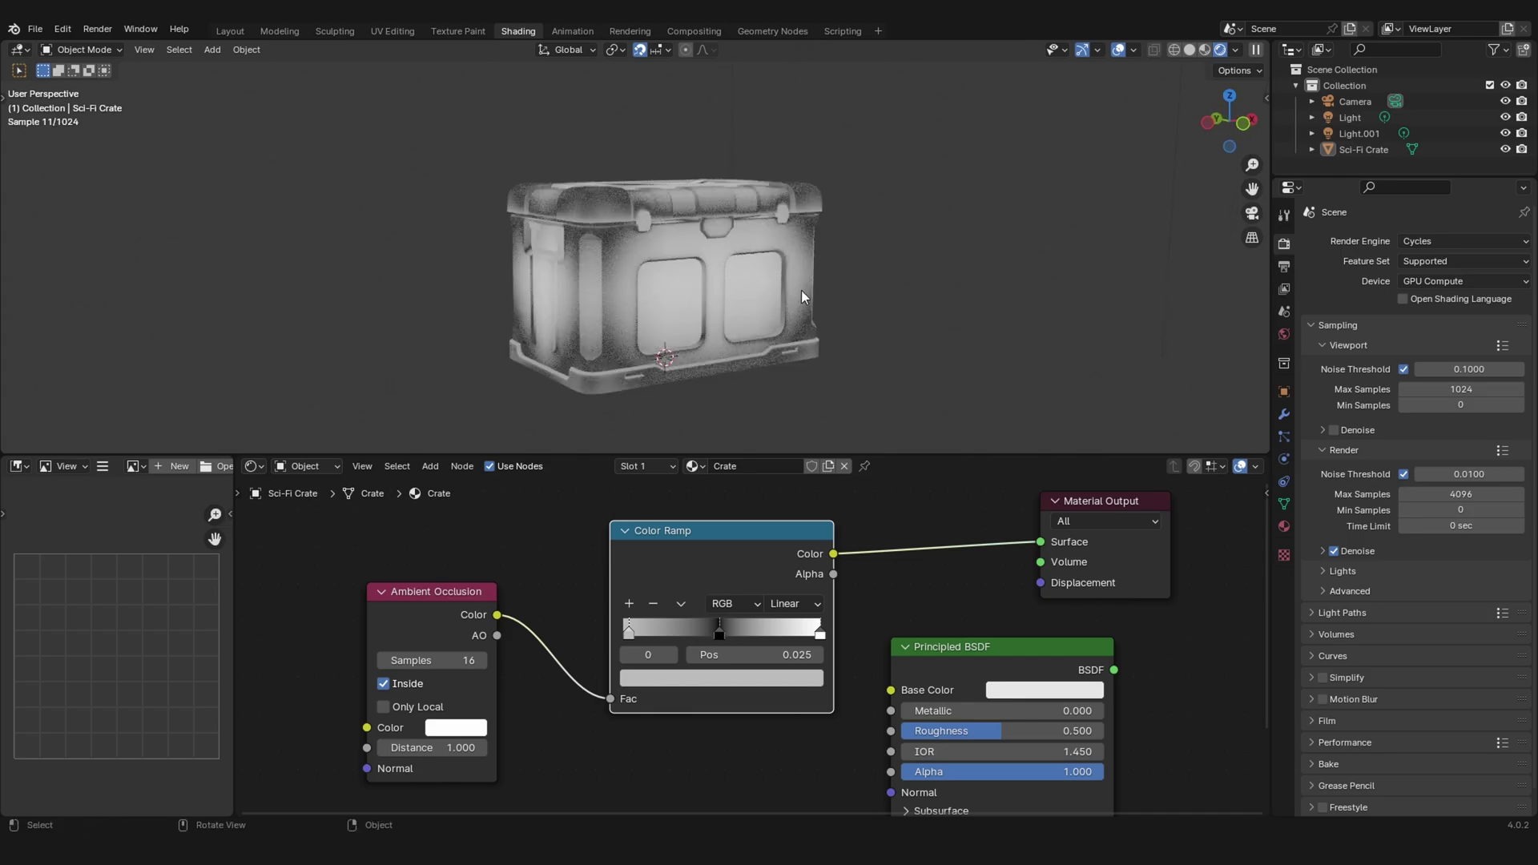
{"action": "scroll", "coordinate": [753, 643], "scroll_direction": "down", "scroll_amount": 2}
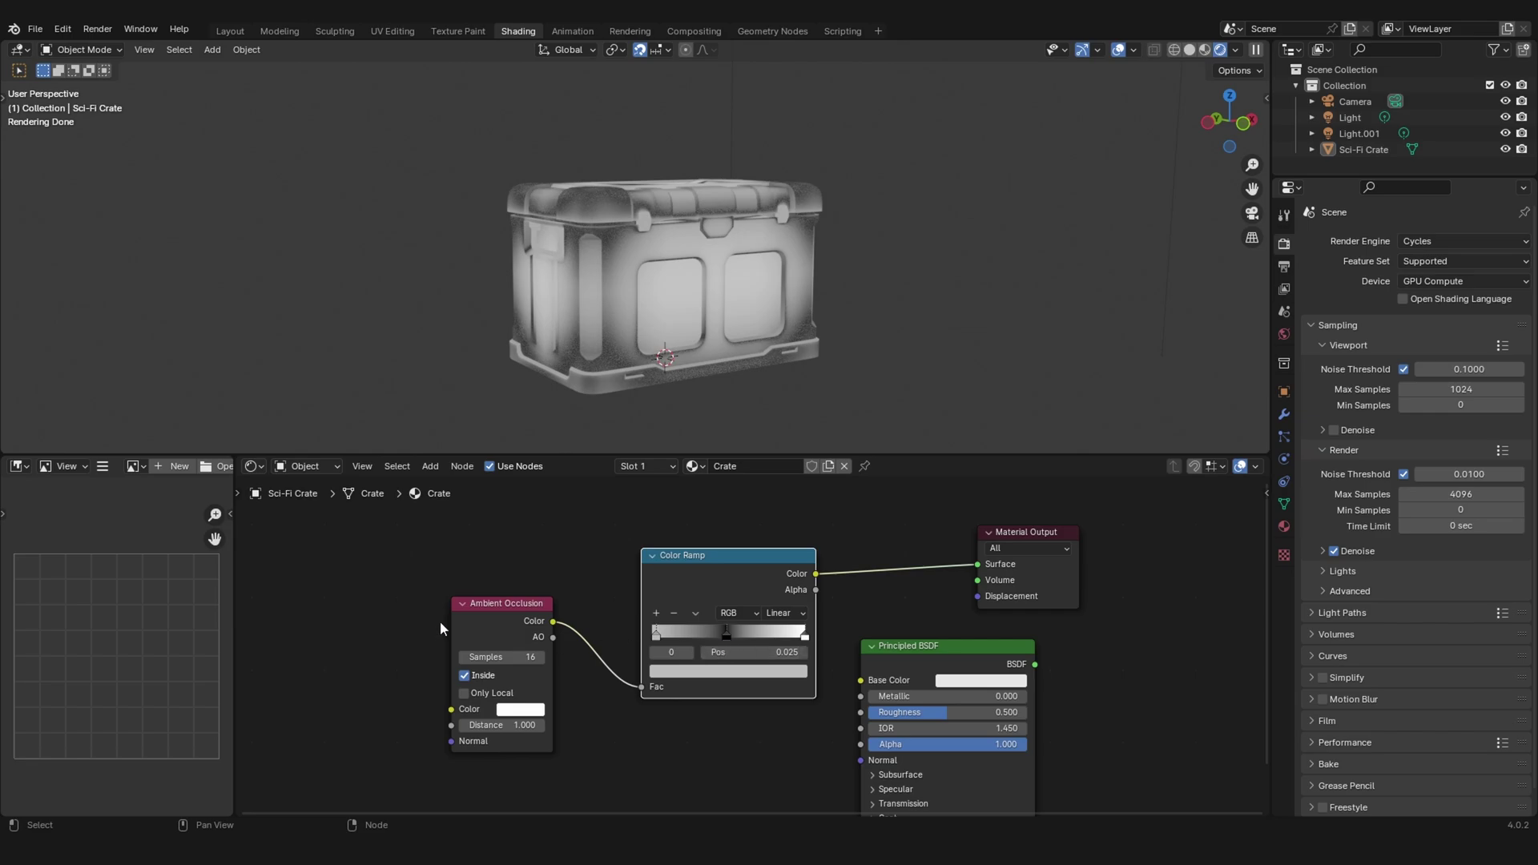
{"action": "middle_click_drag", "start_coordinate": [640, 309], "coordinate": [647, 333]}
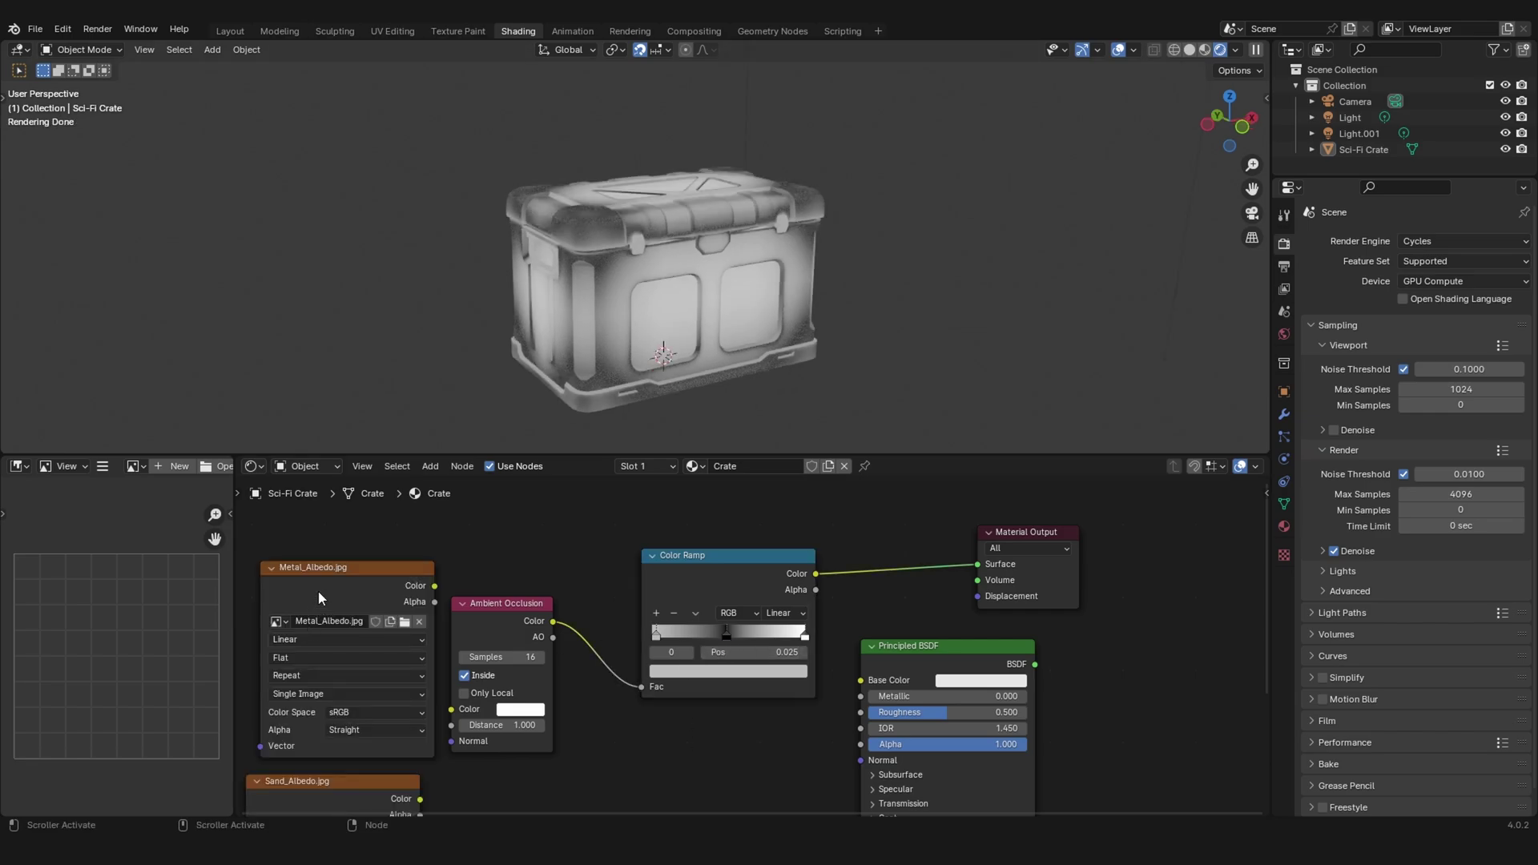
Preview the Metal_Albedo.jpg texture on the crate and inspect it up close.
{"action": "left_click", "coordinate": [325, 592]}
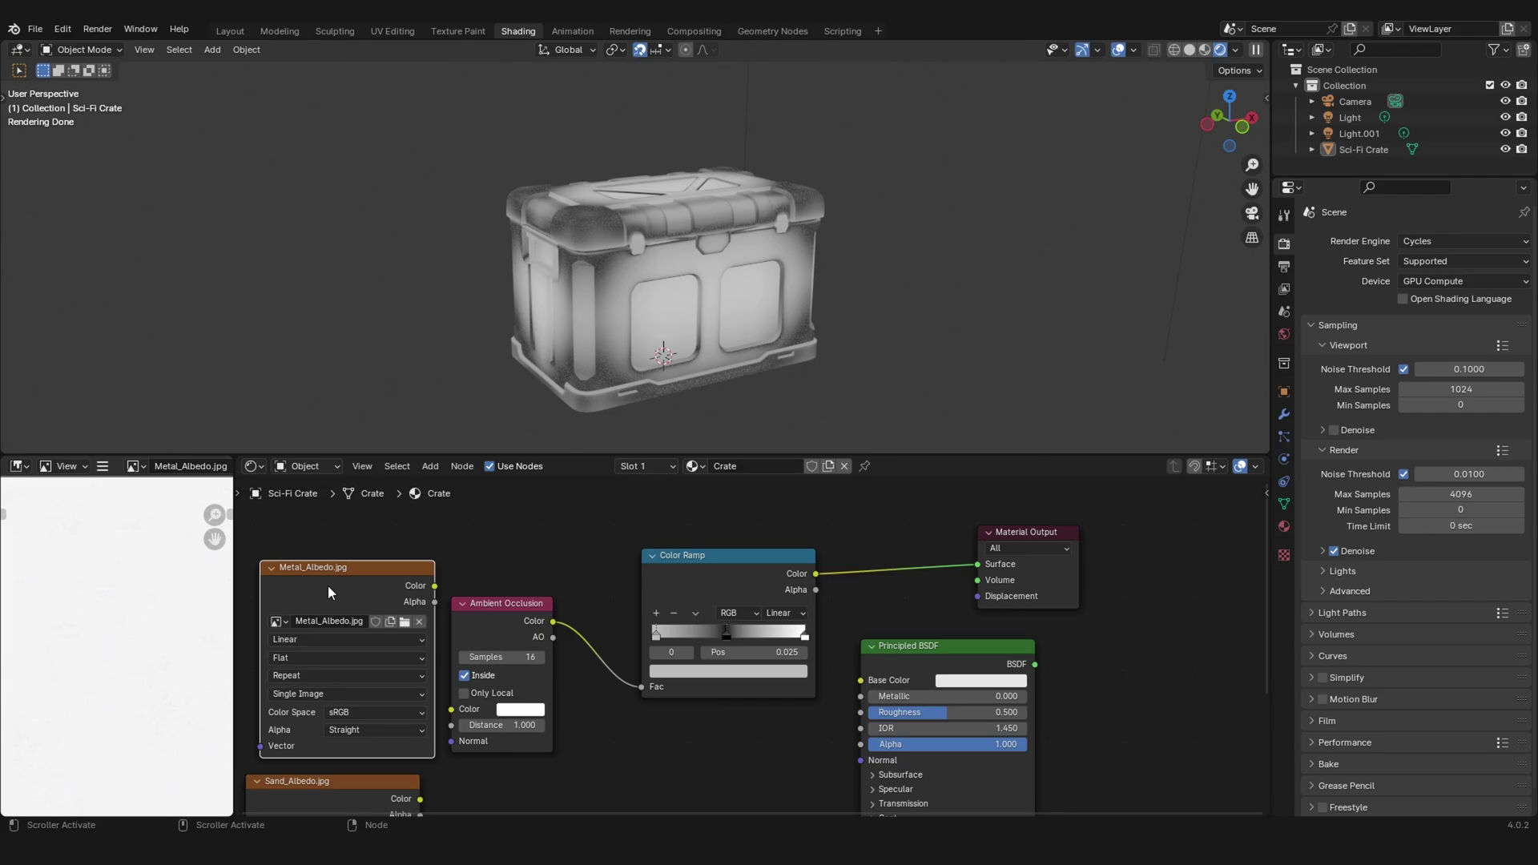
{"action": "left_click", "coordinate": [367, 583], "text": "ctrl+shift"}
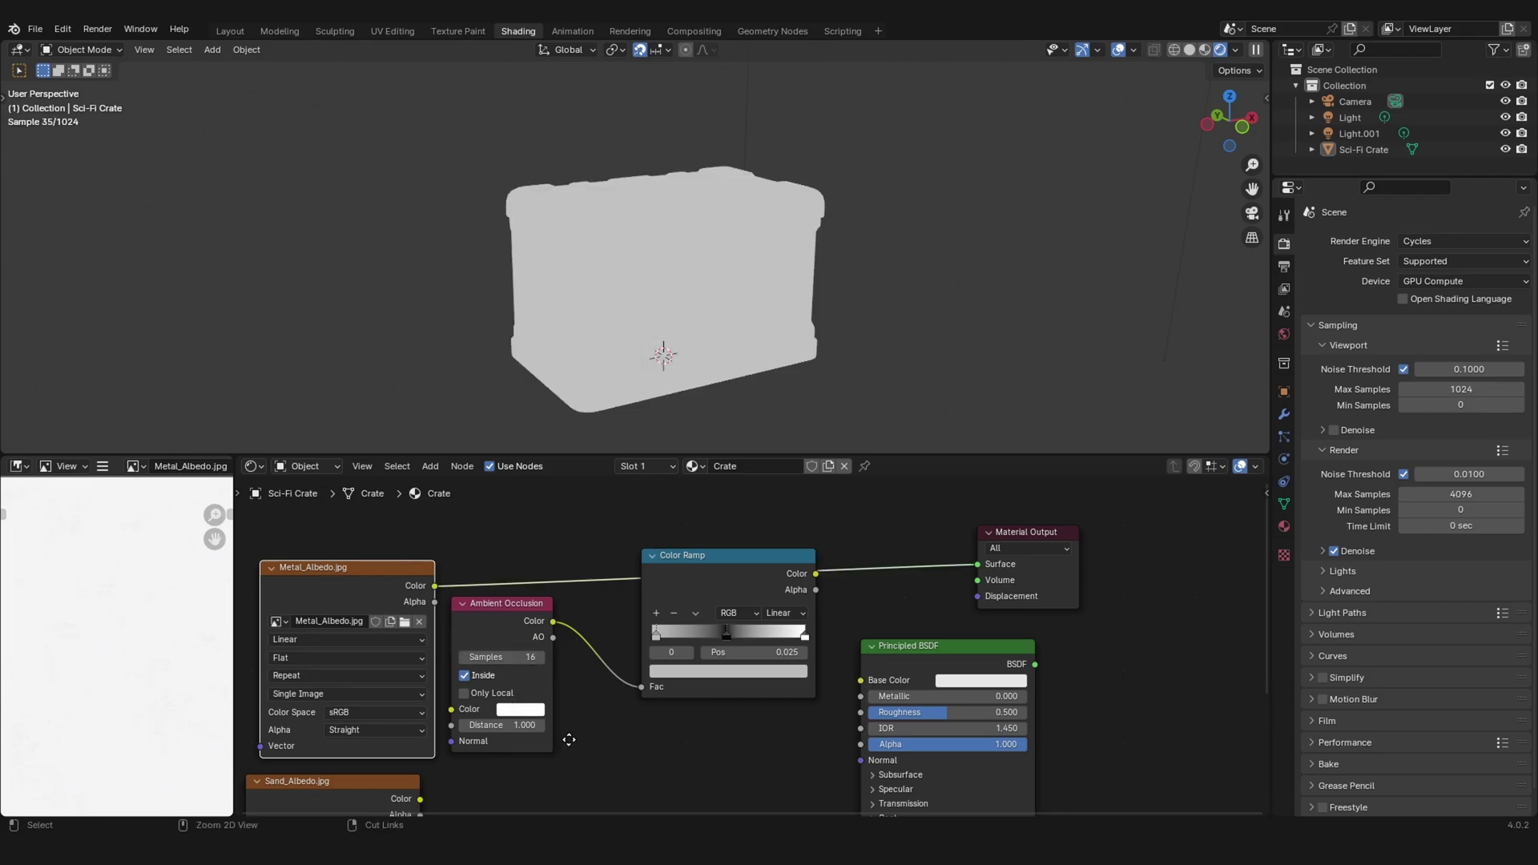
{"action": "scroll", "coordinate": [529, 553], "scroll_direction": "down", "scroll_amount": 1}
{"action": "middle_click_drag", "start_coordinate": [696, 411], "coordinate": [694, 361]}
{"action": "scroll", "coordinate": [724, 205], "scroll_direction": "up", "scroll_amount": 4}
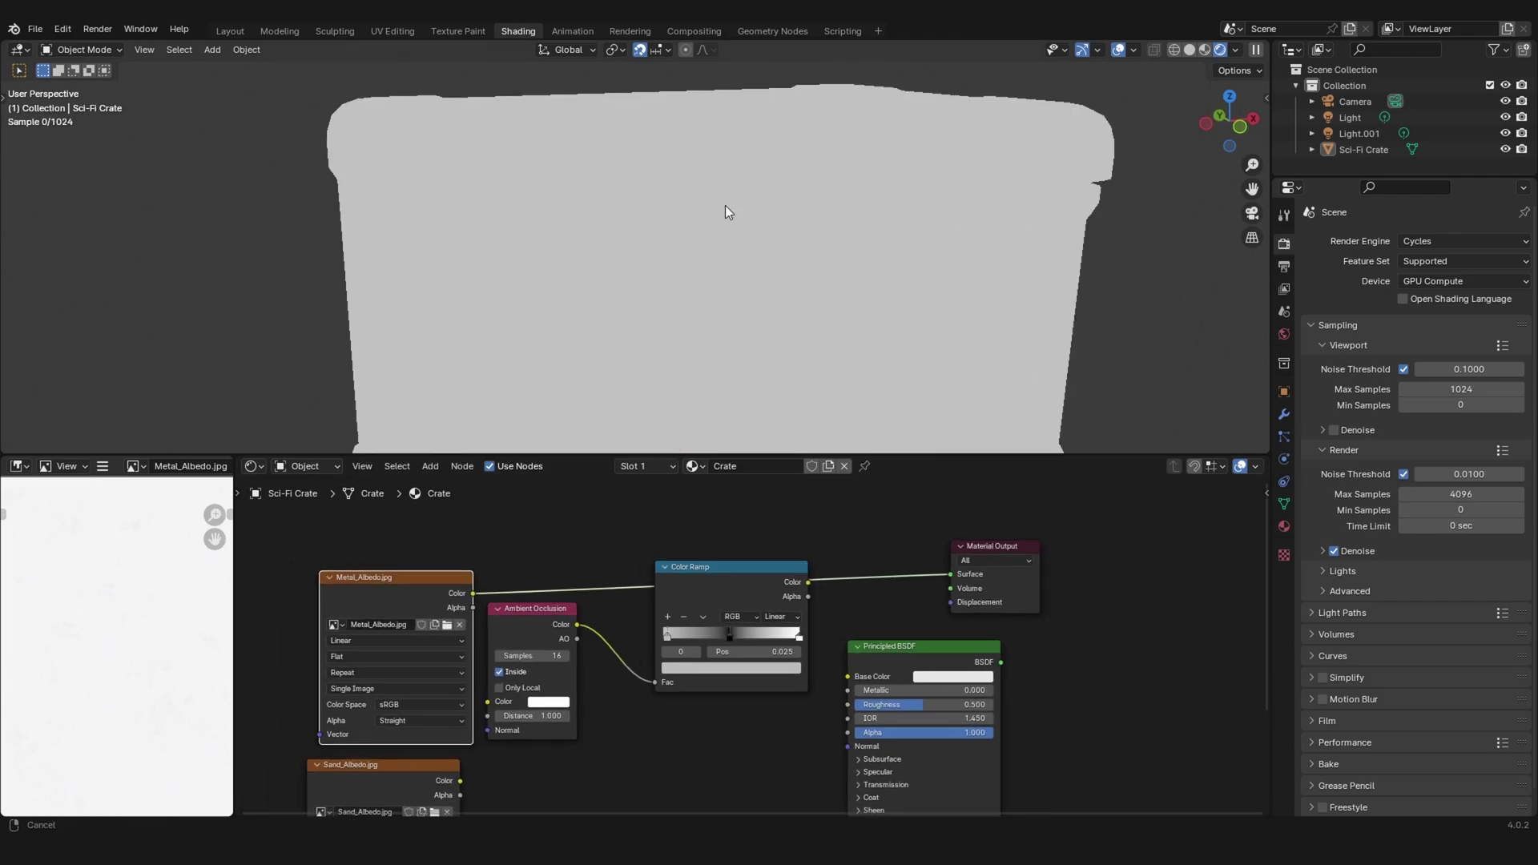
{"action": "scroll", "coordinate": [724, 202], "scroll_direction": "down", "scroll_amount": 4}
Preview the Sand_Albedo.jpg texture on the crate, and return to the Color Ramp preview.
{"action": "left_click", "coordinate": [400, 772], "text": "ctrl+shift"}
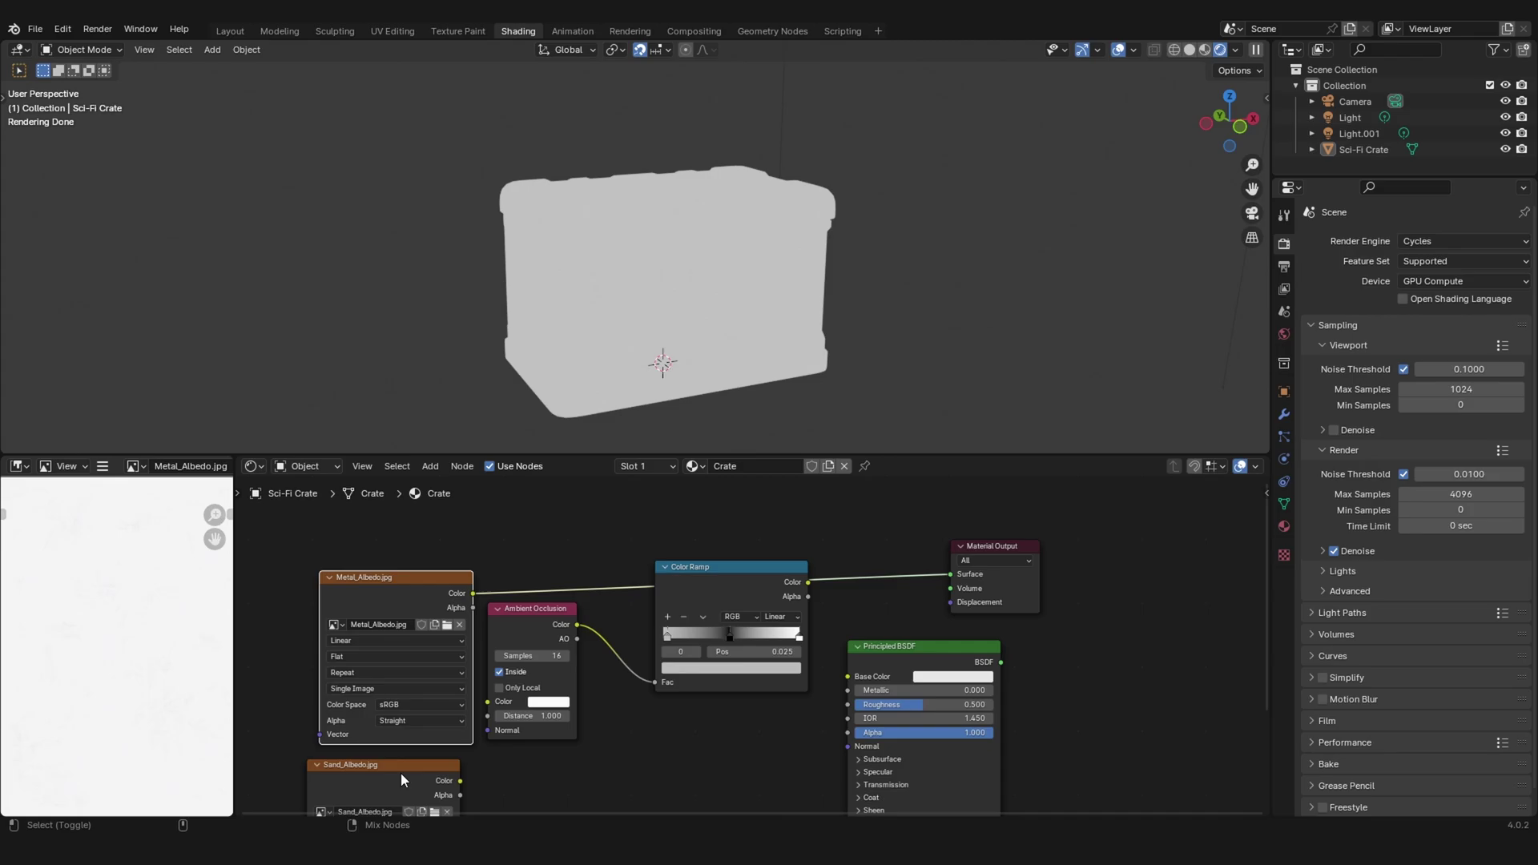
{"action": "left_click", "coordinate": [670, 319]}
{"action": "left_click", "coordinate": [705, 593], "text": "ctrl+shift"}
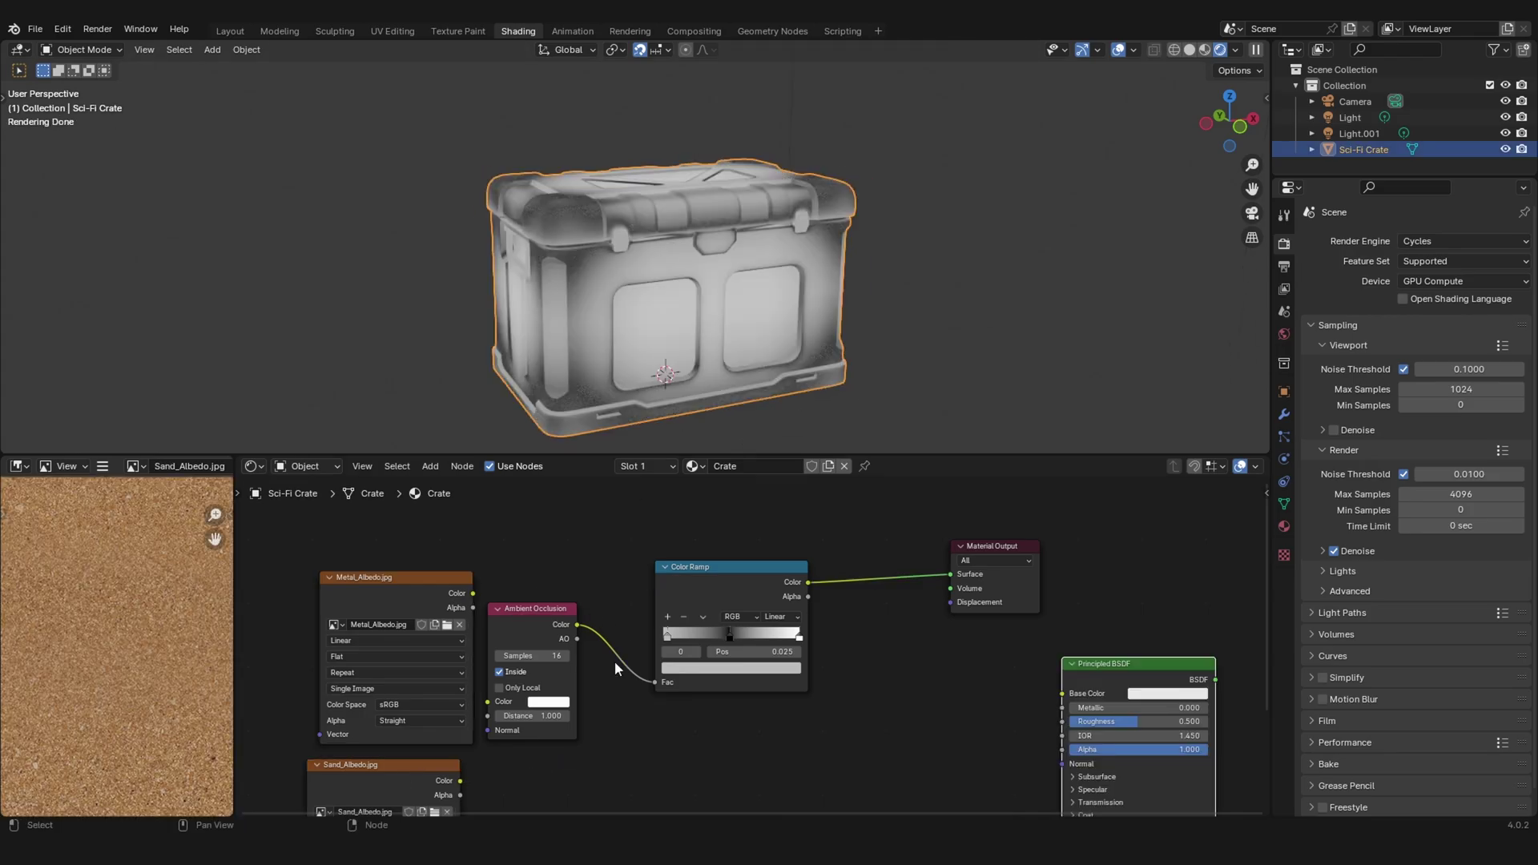
Move the Material Output node farther from the Color Ramp to make room for more nodes.
{"action": "left_click_drag", "start_coordinate": [993, 550], "coordinate": [1117, 550]}
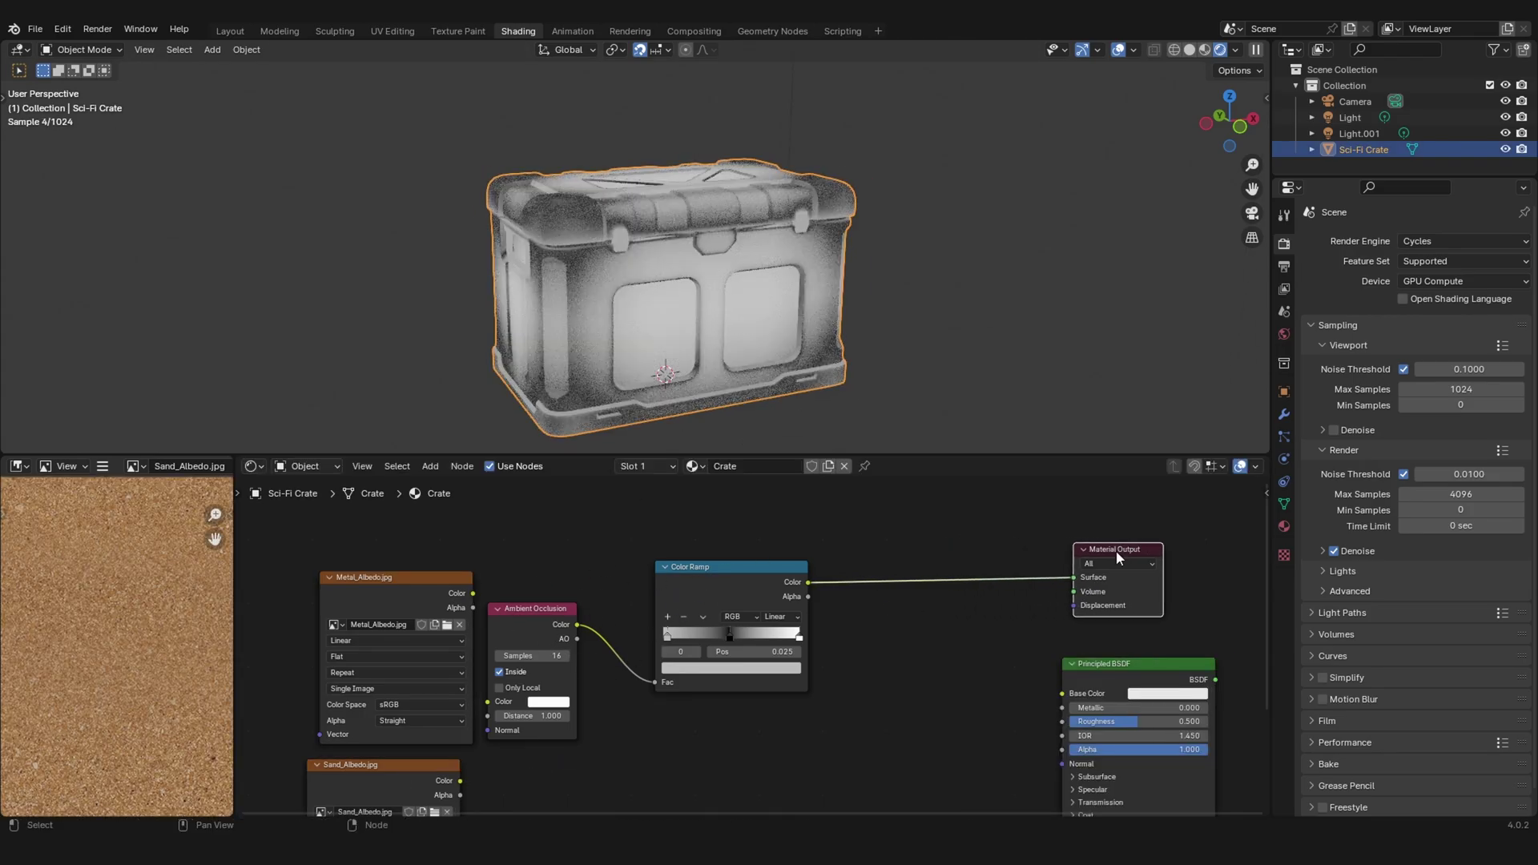
{"action": "middle_click_drag", "start_coordinate": [848, 685], "coordinate": [733, 633], "text": "shift"}
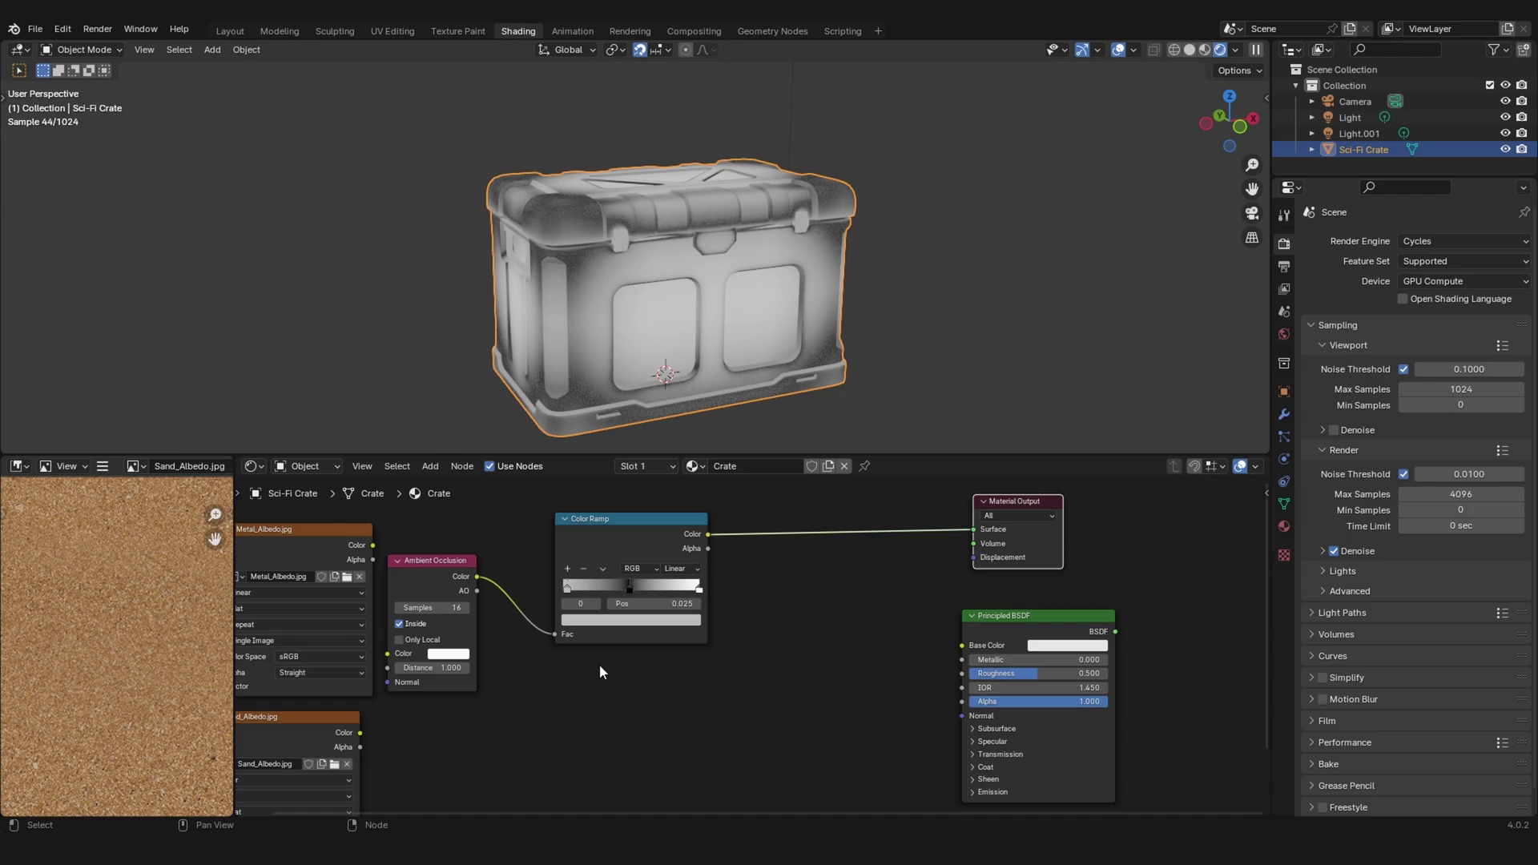
{"action": "scroll", "coordinate": [425, 691], "scroll_direction": "down", "scroll_amount": 1}
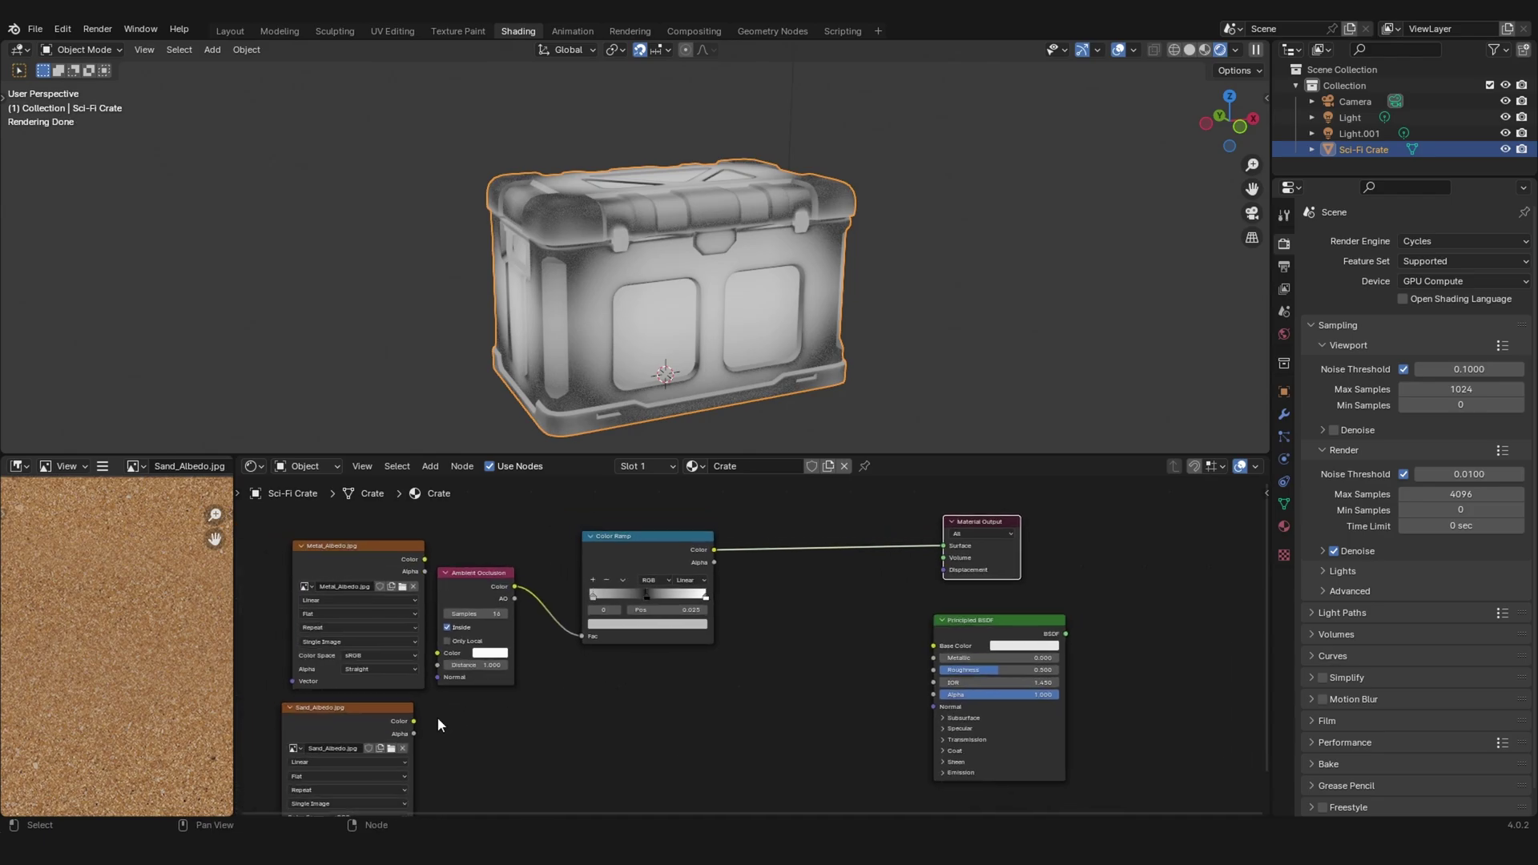
Combine the Metal_Albedo.jpg and Sand_Albedo.jpg textures in a new Mix node, and move the Ambient Occlusion node clear above it.
{"action": "left_click", "coordinate": [344, 709], "text": "ctrl+shift"}
{"action": "right_click_drag", "start_coordinate": [367, 719], "coordinate": [368, 593], "text": "ctrl+shift"}
{"action": "left_click", "coordinate": [472, 654]}
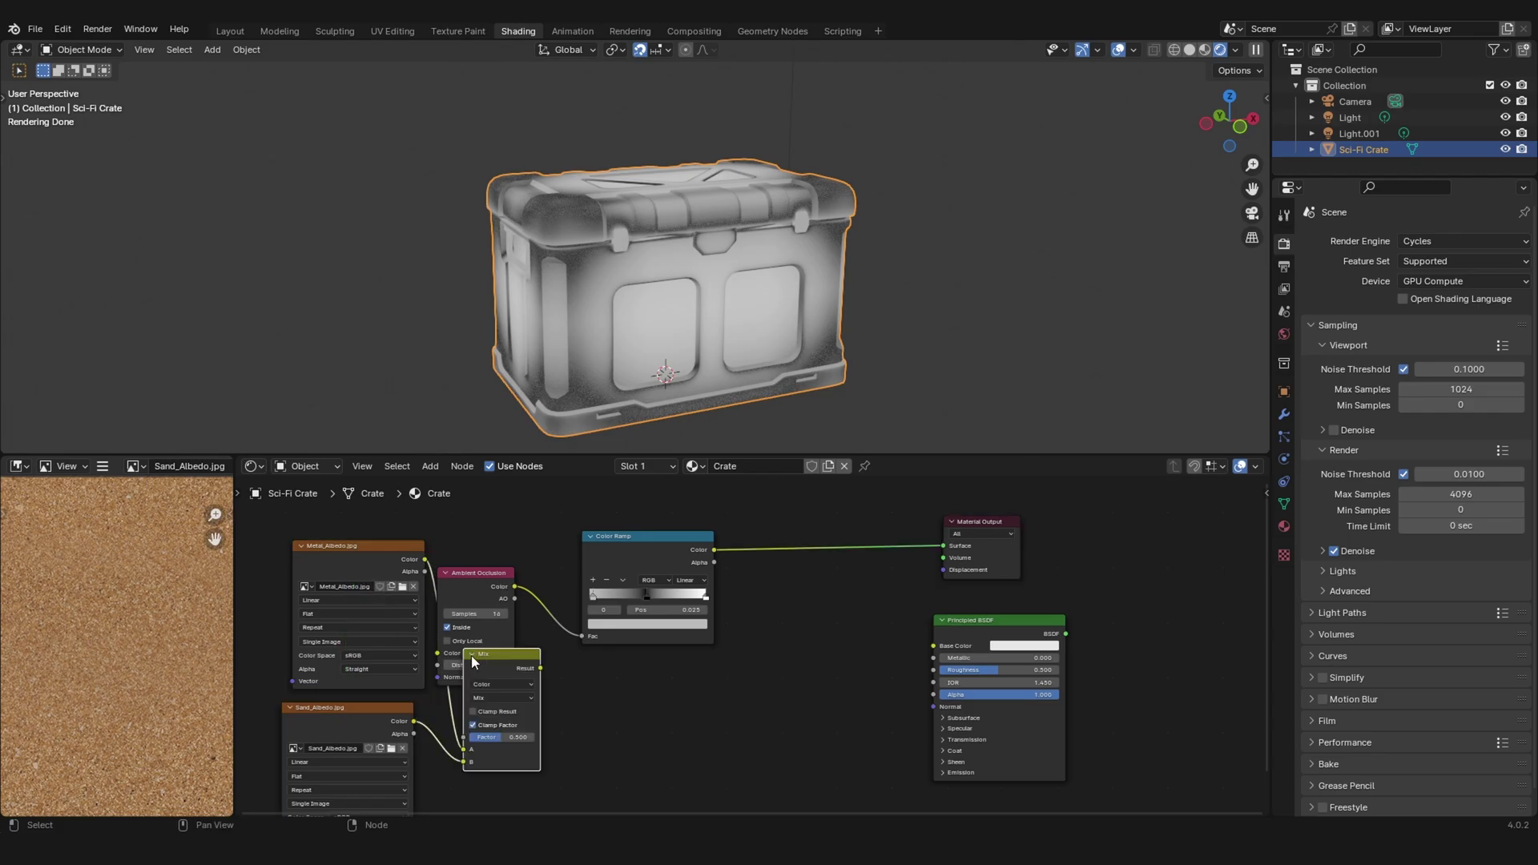
{"action": "left_click_drag", "start_coordinate": [491, 576], "coordinate": [478, 466]}
{"action": "middle_click_drag", "start_coordinate": [619, 589], "coordinate": [714, 639]}
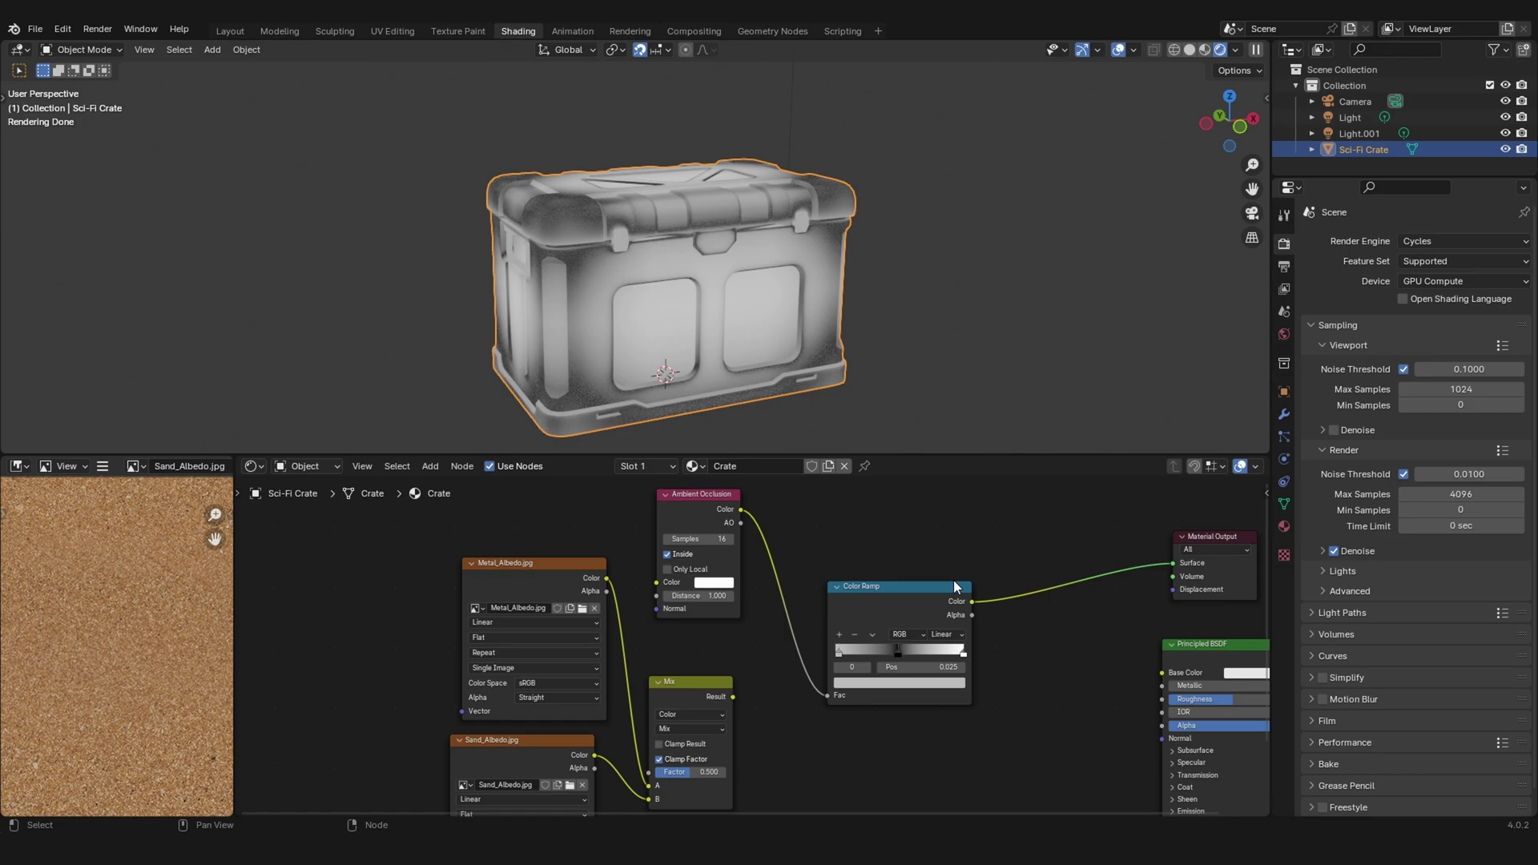
Drive the Mix node's Factor with the Color Ramp's color, preview the mix, and place the Mix node after the Color Ramp.
{"action": "left_click_drag", "start_coordinate": [973, 603], "coordinate": [650, 777]}
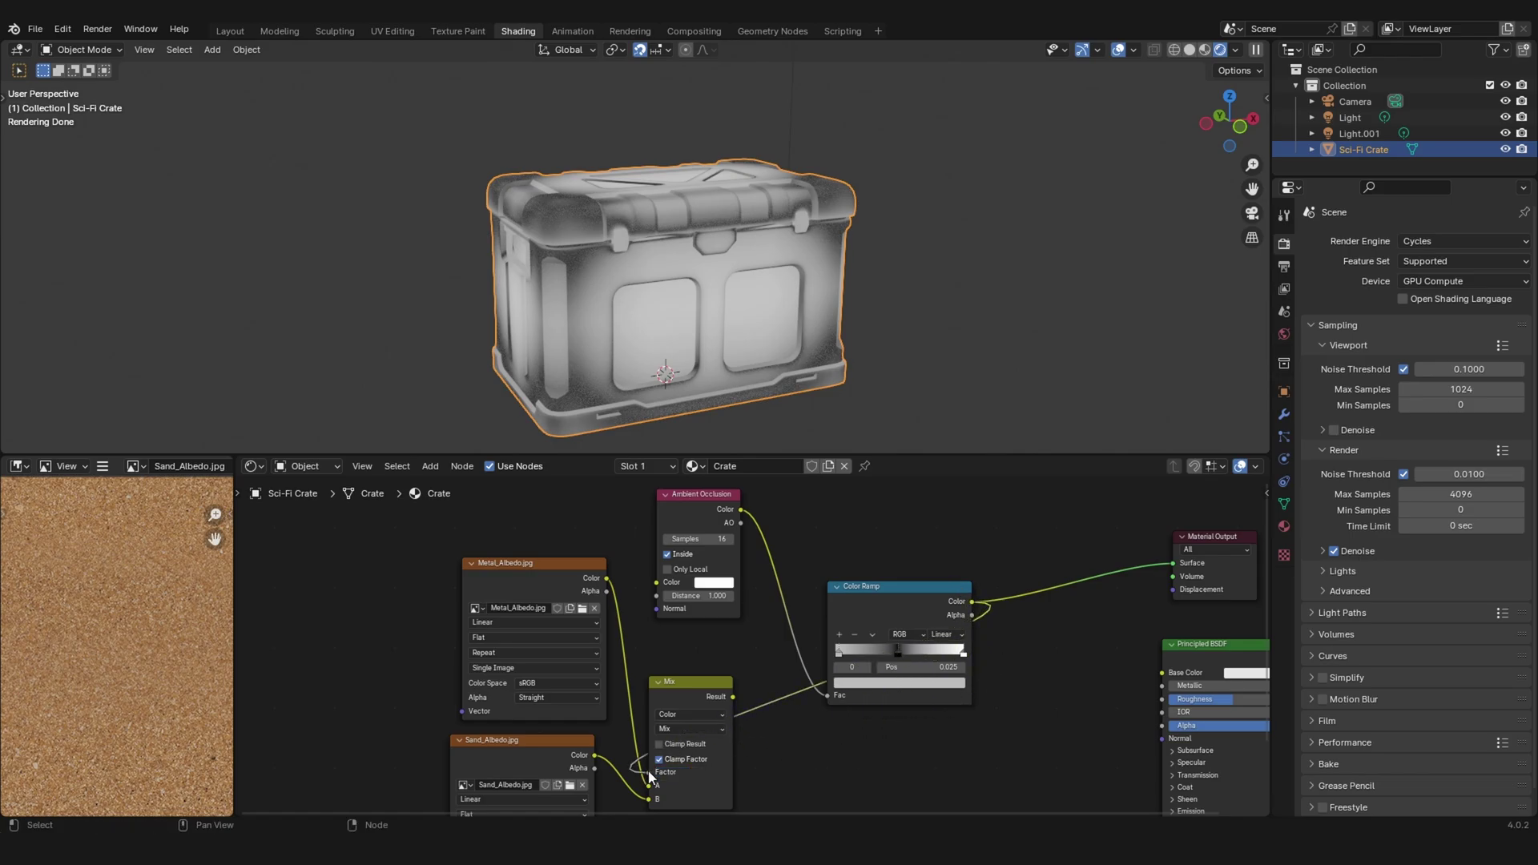
{"action": "left_click", "coordinate": [682, 687], "text": "ctrl+shift"}
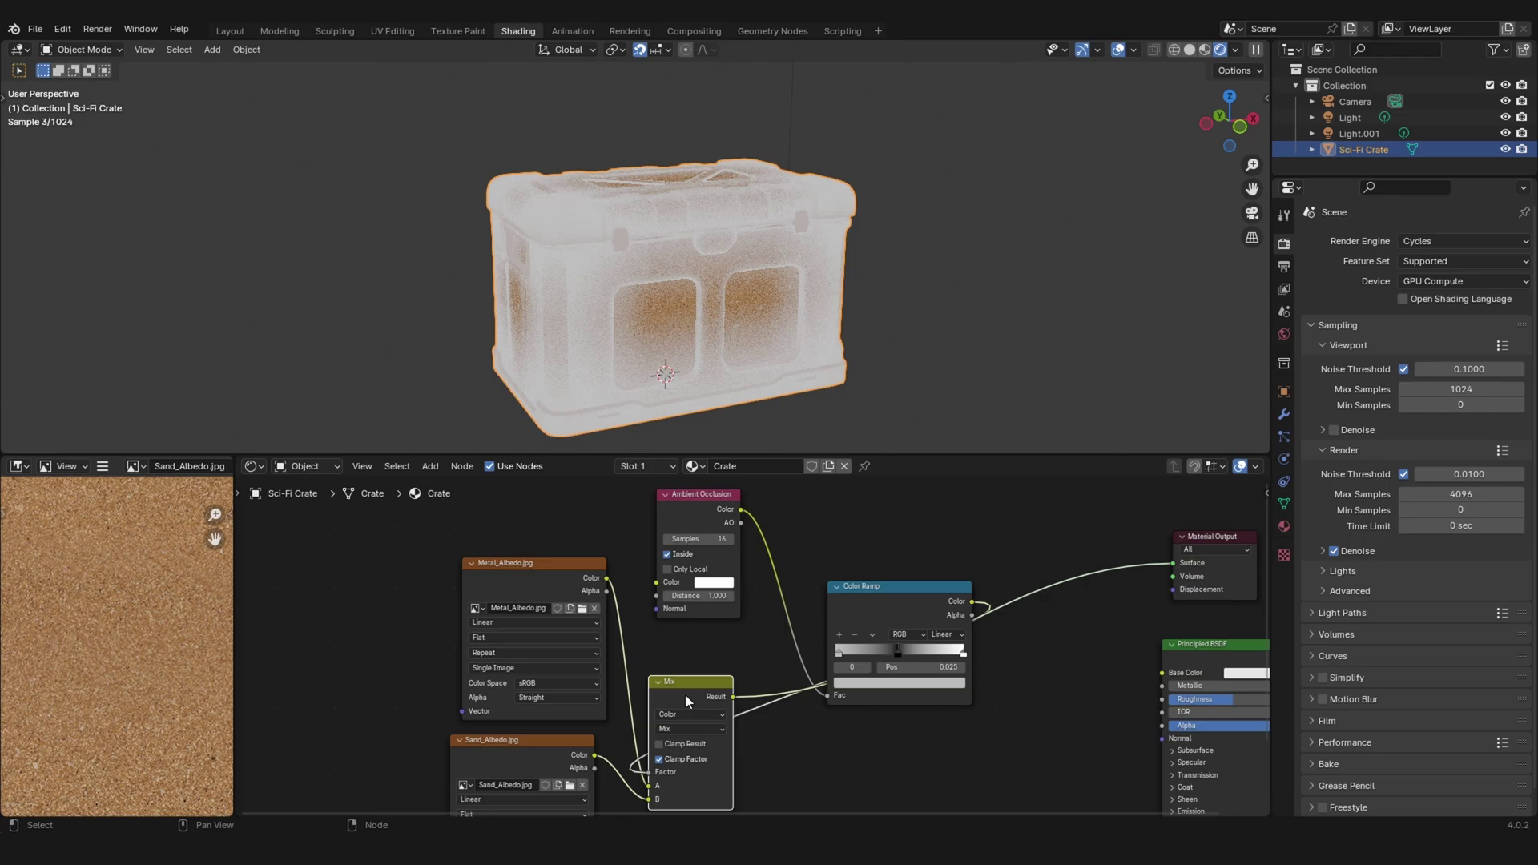
{"action": "left_click_drag", "start_coordinate": [685, 694], "coordinate": [809, 733]}
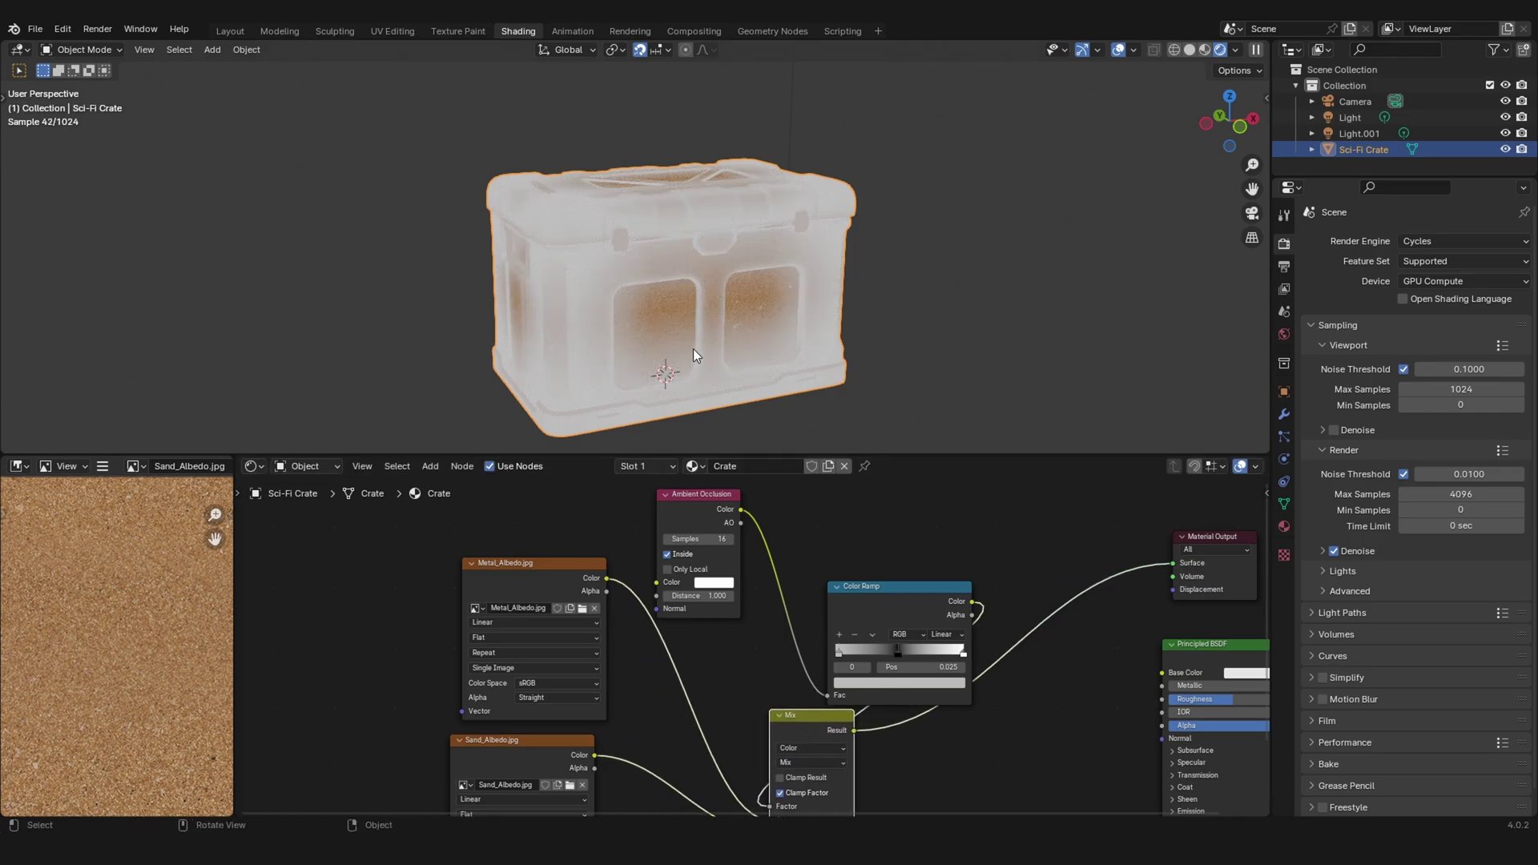
{"action": "key", "text": "g"}
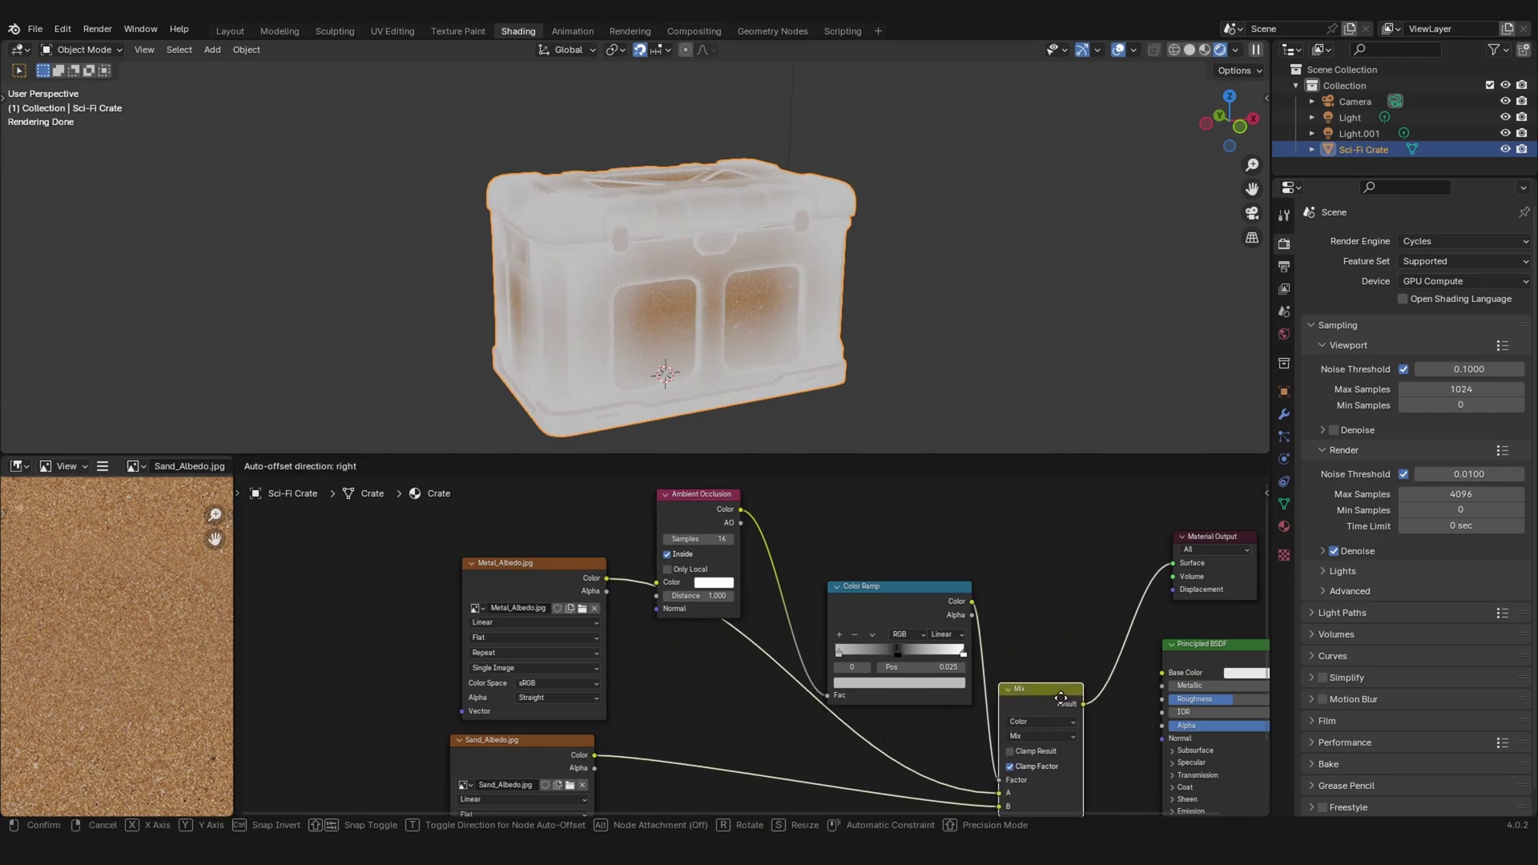
{"action": "left_click", "coordinate": [1072, 697]}
{"action": "left_click_drag", "start_coordinate": [896, 617], "coordinate": [826, 544]}
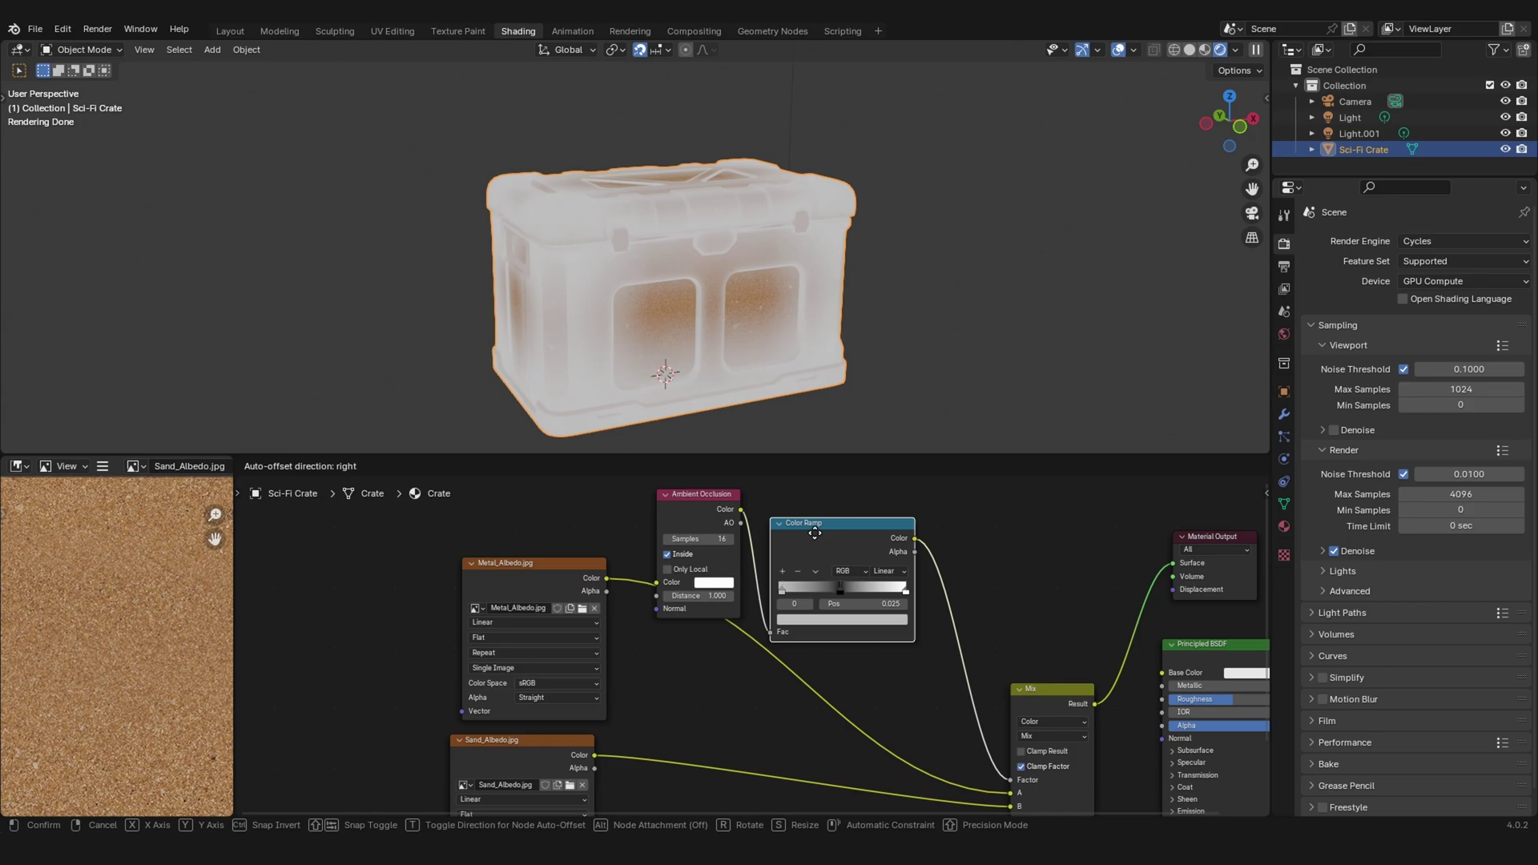
{"action": "middle_click_drag", "start_coordinate": [826, 544], "coordinate": [684, 530]}
Insert an Invert Color node between the Color Ramp and the Mix node's Factor.
{"action": "key", "text": "shift+a"}
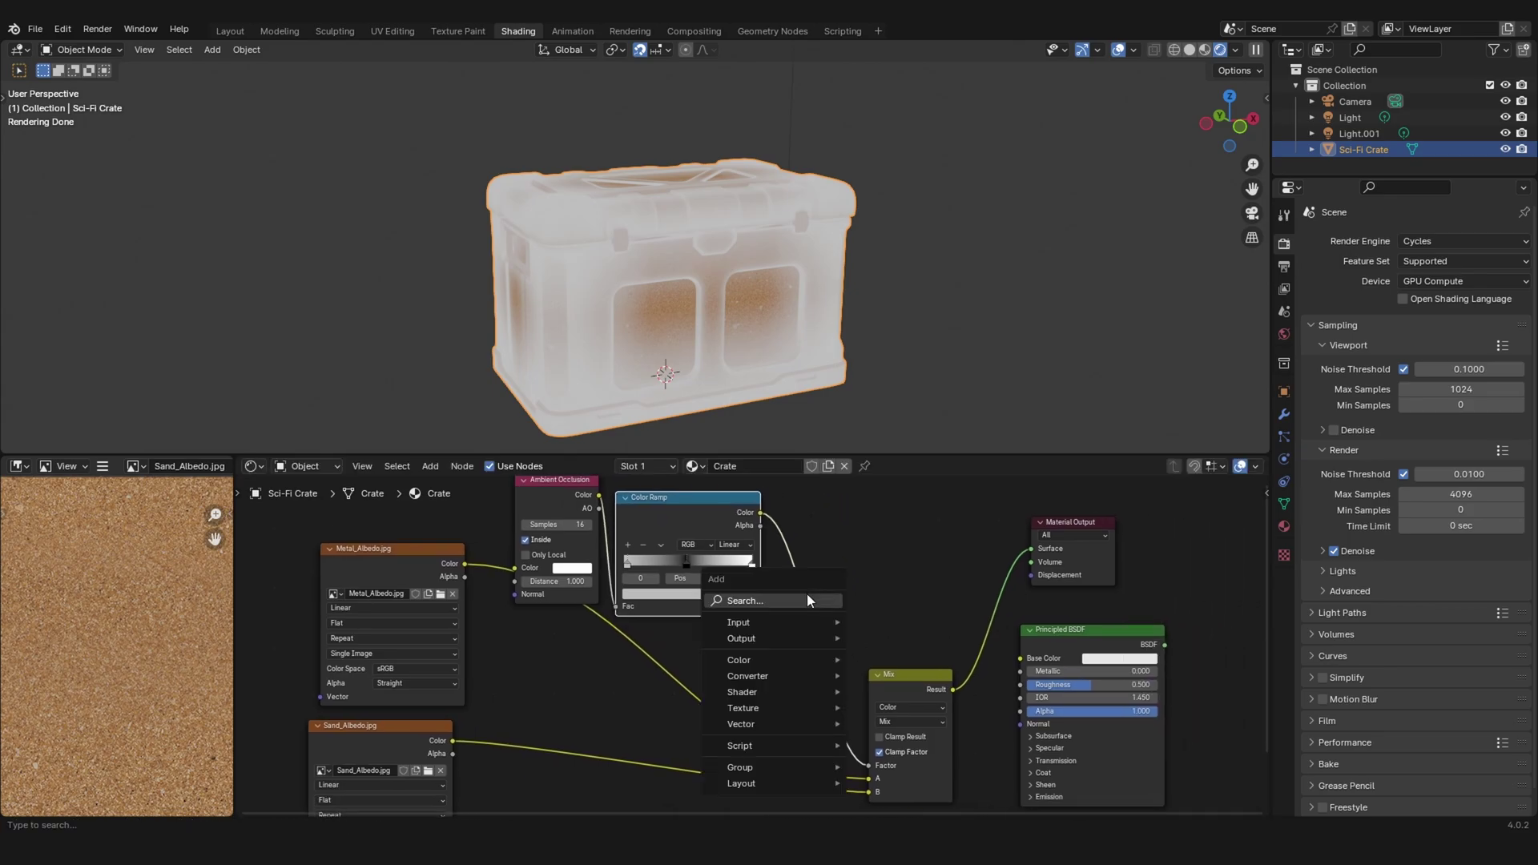
{"action": "left_click", "coordinate": [808, 599]}
{"action": "type", "text": "inv"}
{"action": "key", "text": "Return"}
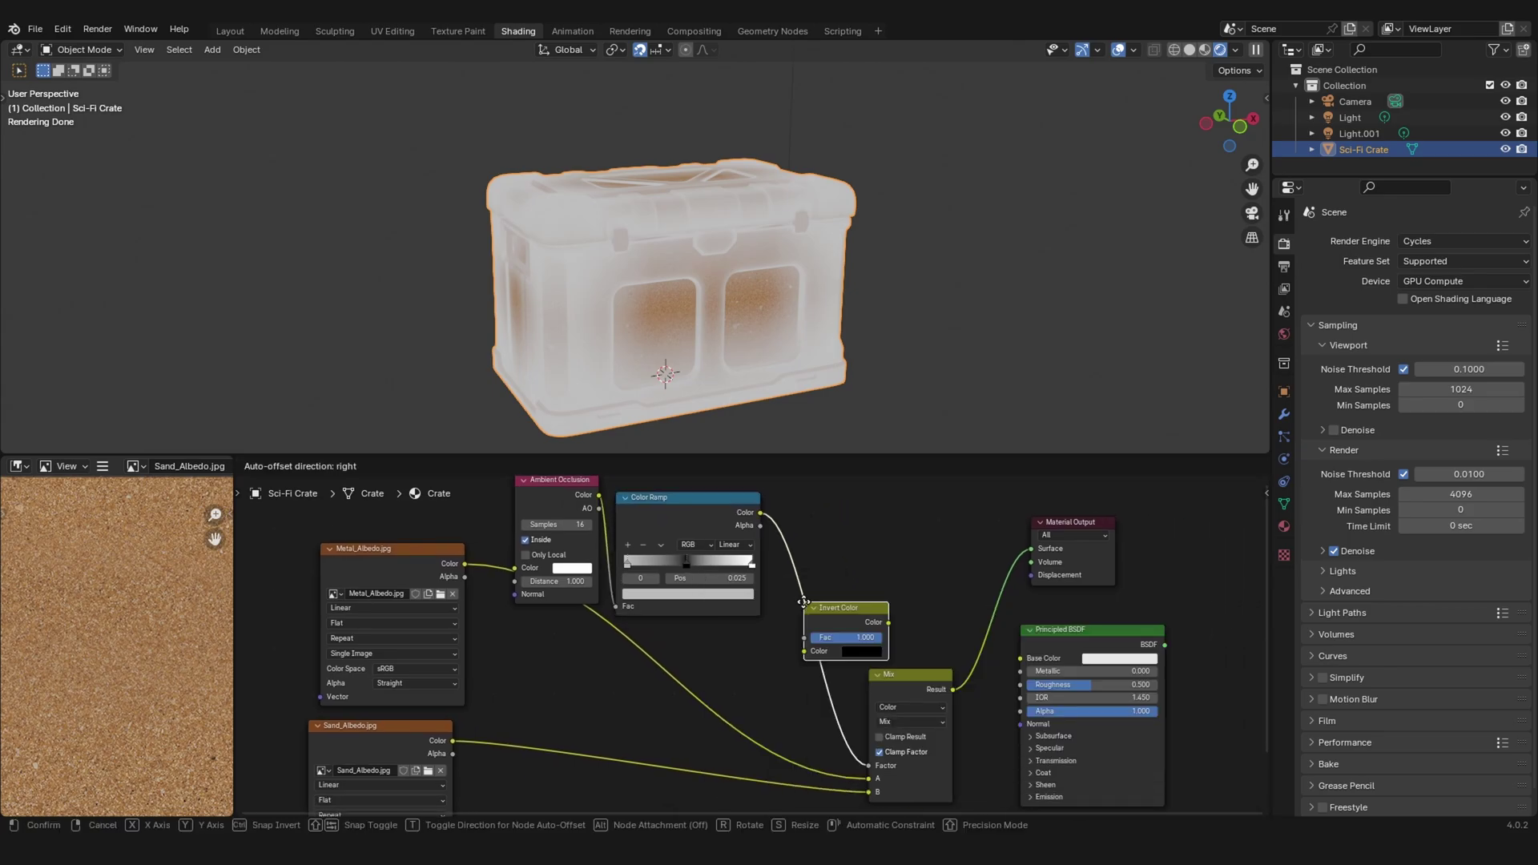
{"action": "left_click", "coordinate": [810, 594]}
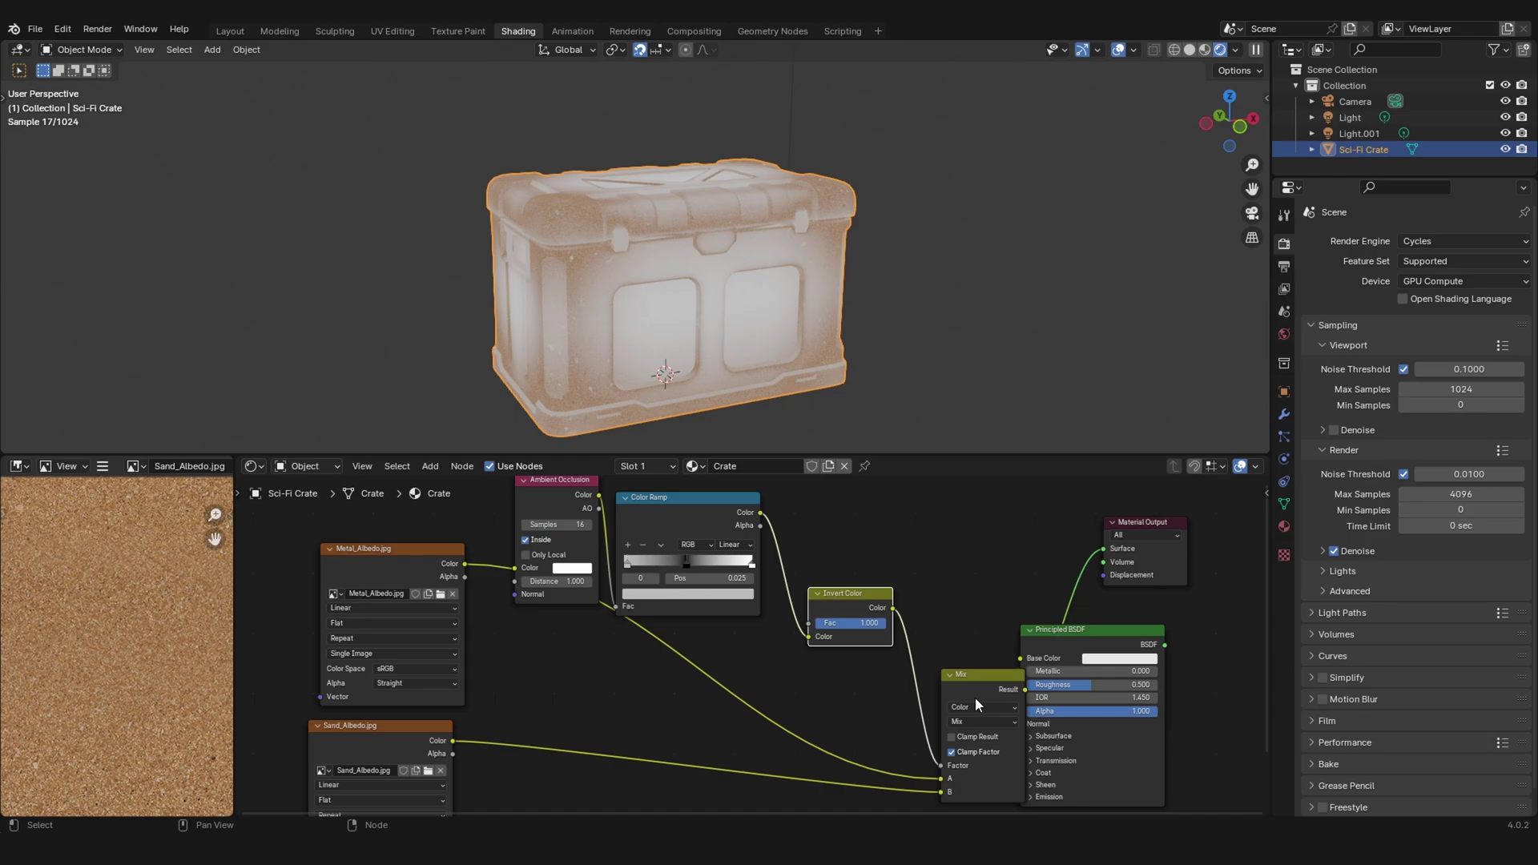
Move the Principled BSDF node clear of the Mix node, below the Material Output.
{"action": "middle_click_drag", "start_coordinate": [974, 697], "coordinate": [835, 664]}
{"action": "left_click_drag", "start_coordinate": [929, 613], "coordinate": [1033, 638]}
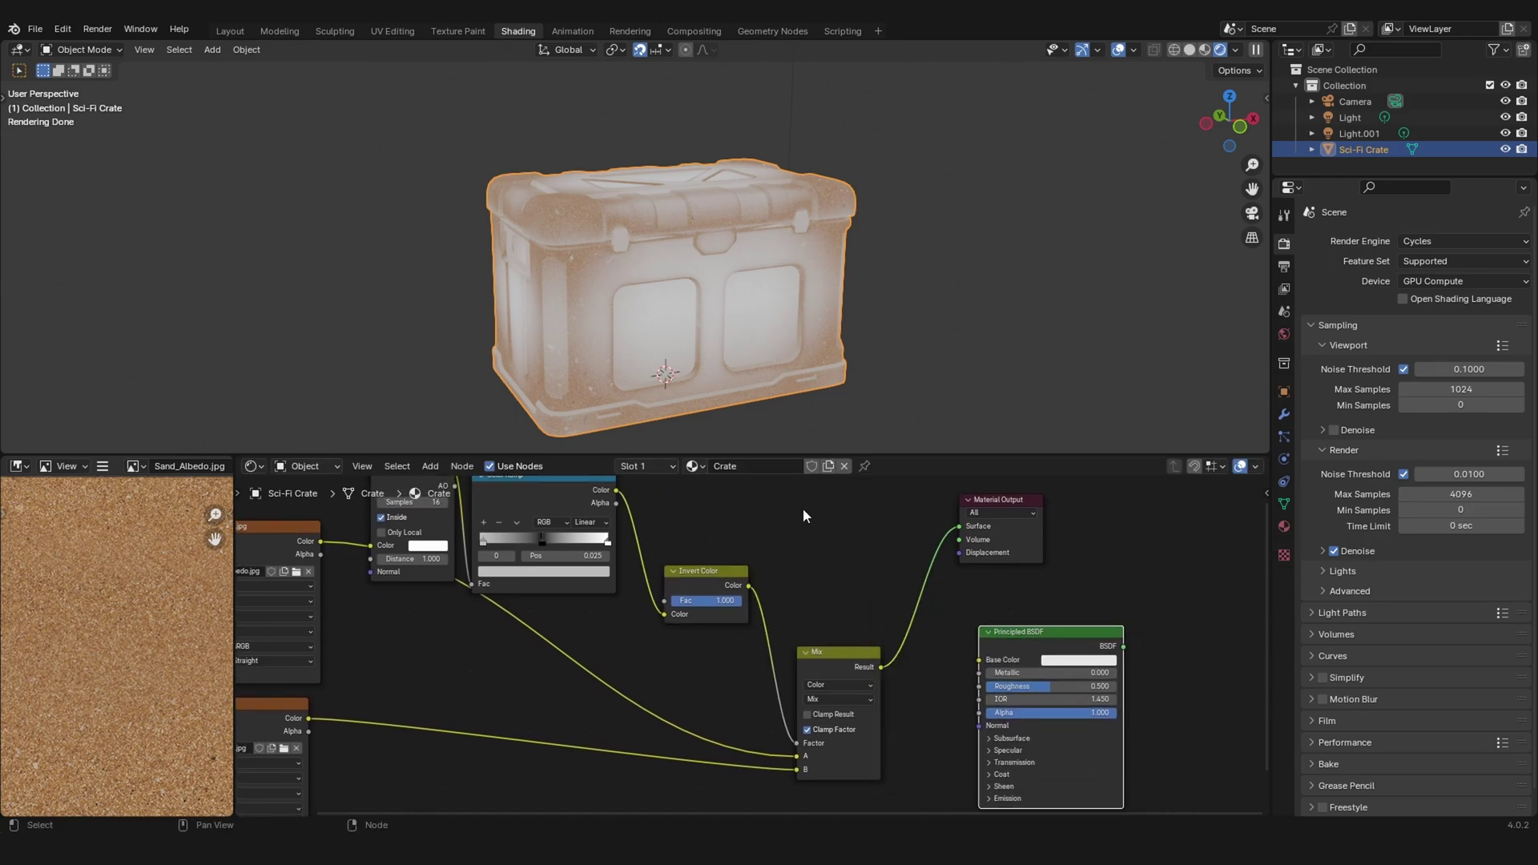
{"action": "middle_click_drag", "start_coordinate": [802, 508], "coordinate": [858, 552]}
Move the Color Ramp's white stop to about 0.709 to reduce the sand coverage on the crate.
{"action": "scroll", "coordinate": [608, 241], "scroll_direction": "up", "scroll_amount": 3}
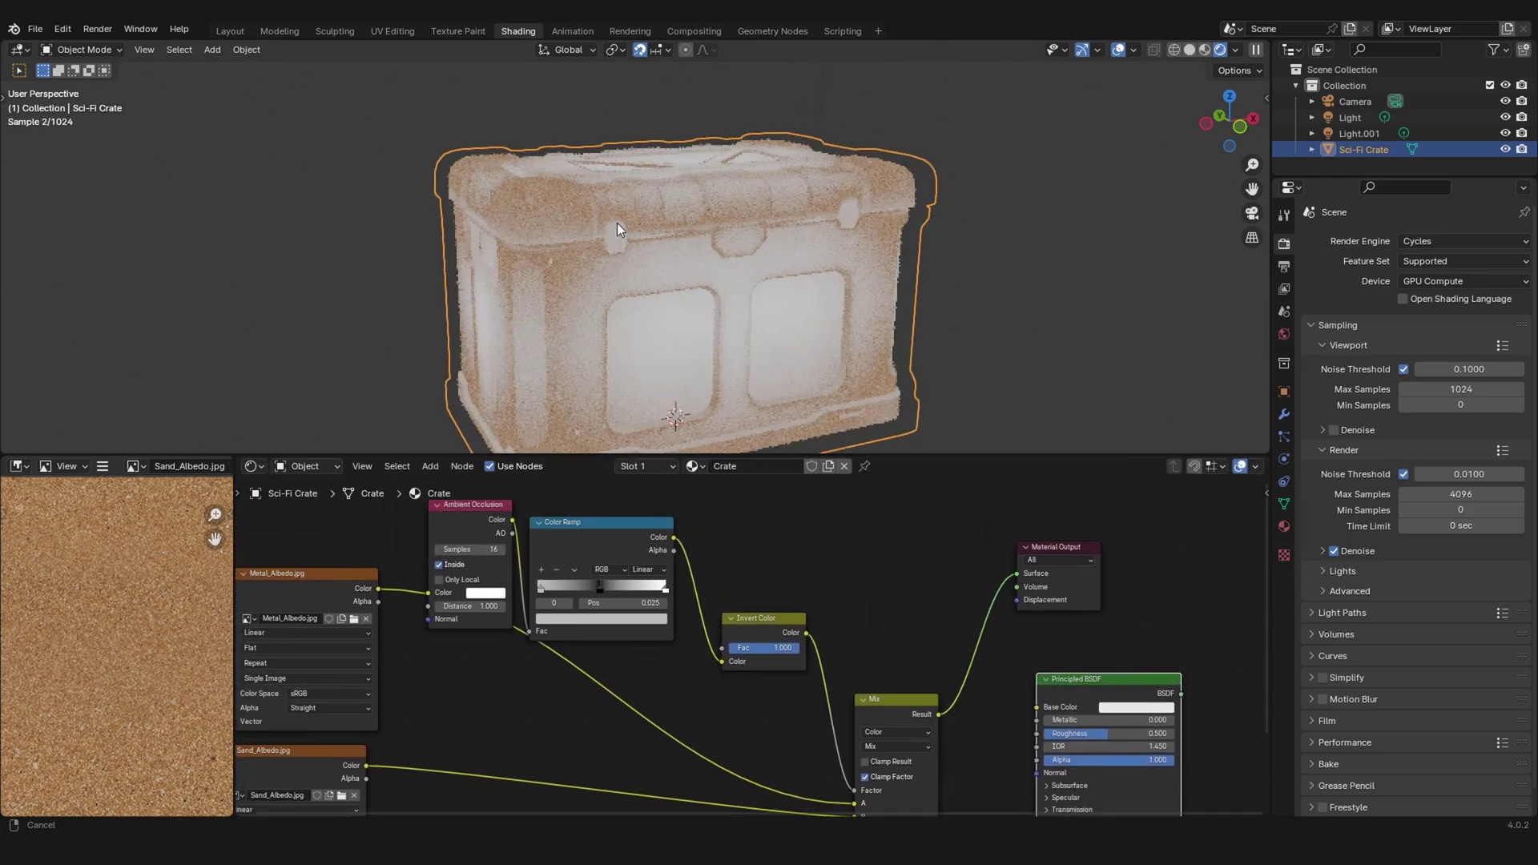
{"action": "scroll", "coordinate": [657, 593], "scroll_direction": "up", "scroll_amount": 2}
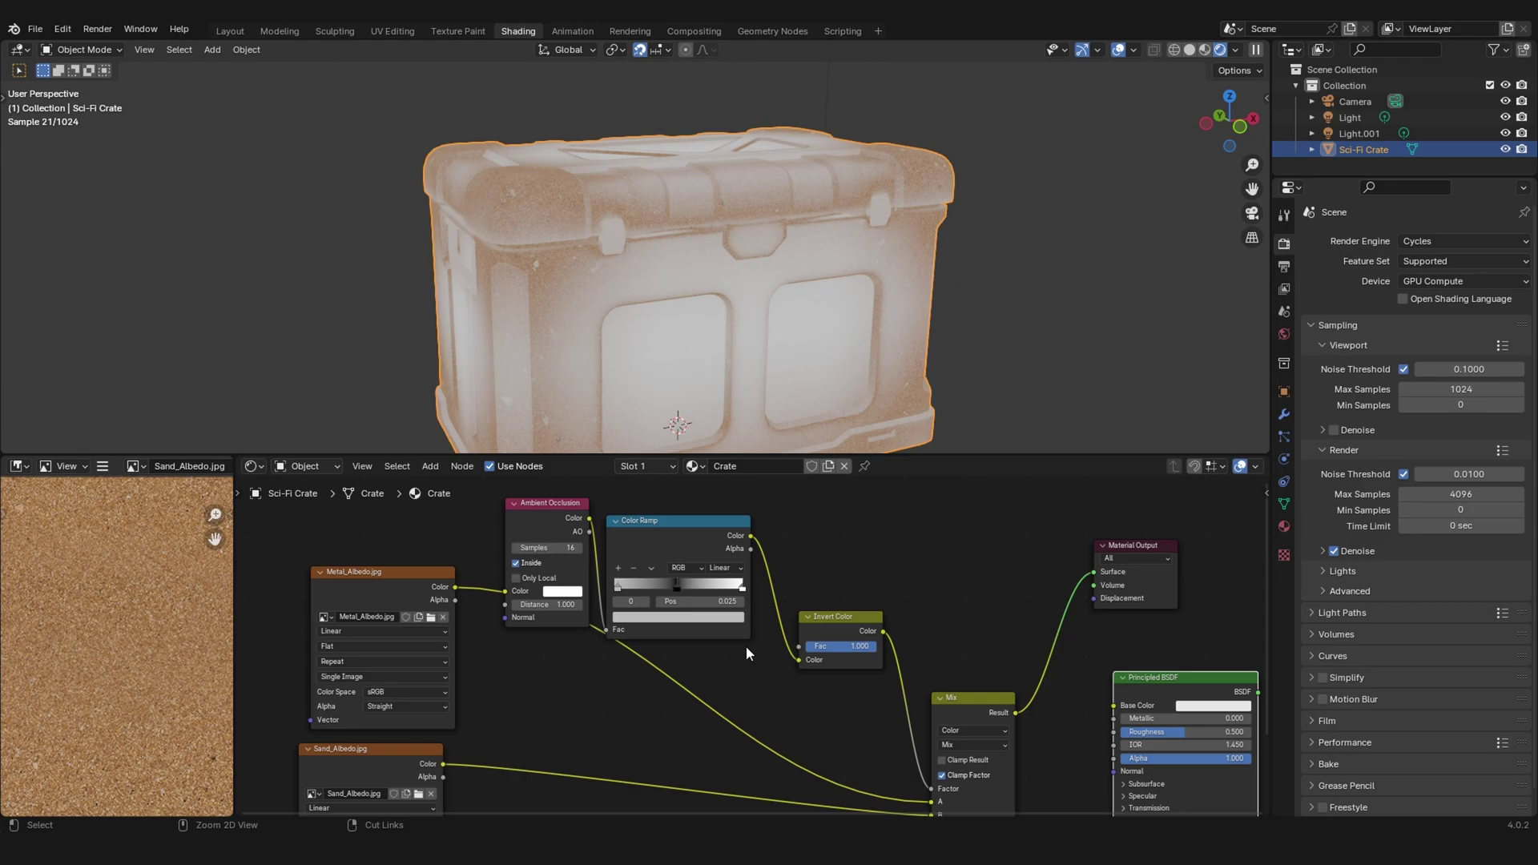
{"action": "left_click_drag", "start_coordinate": [738, 570], "coordinate": [694, 573]}
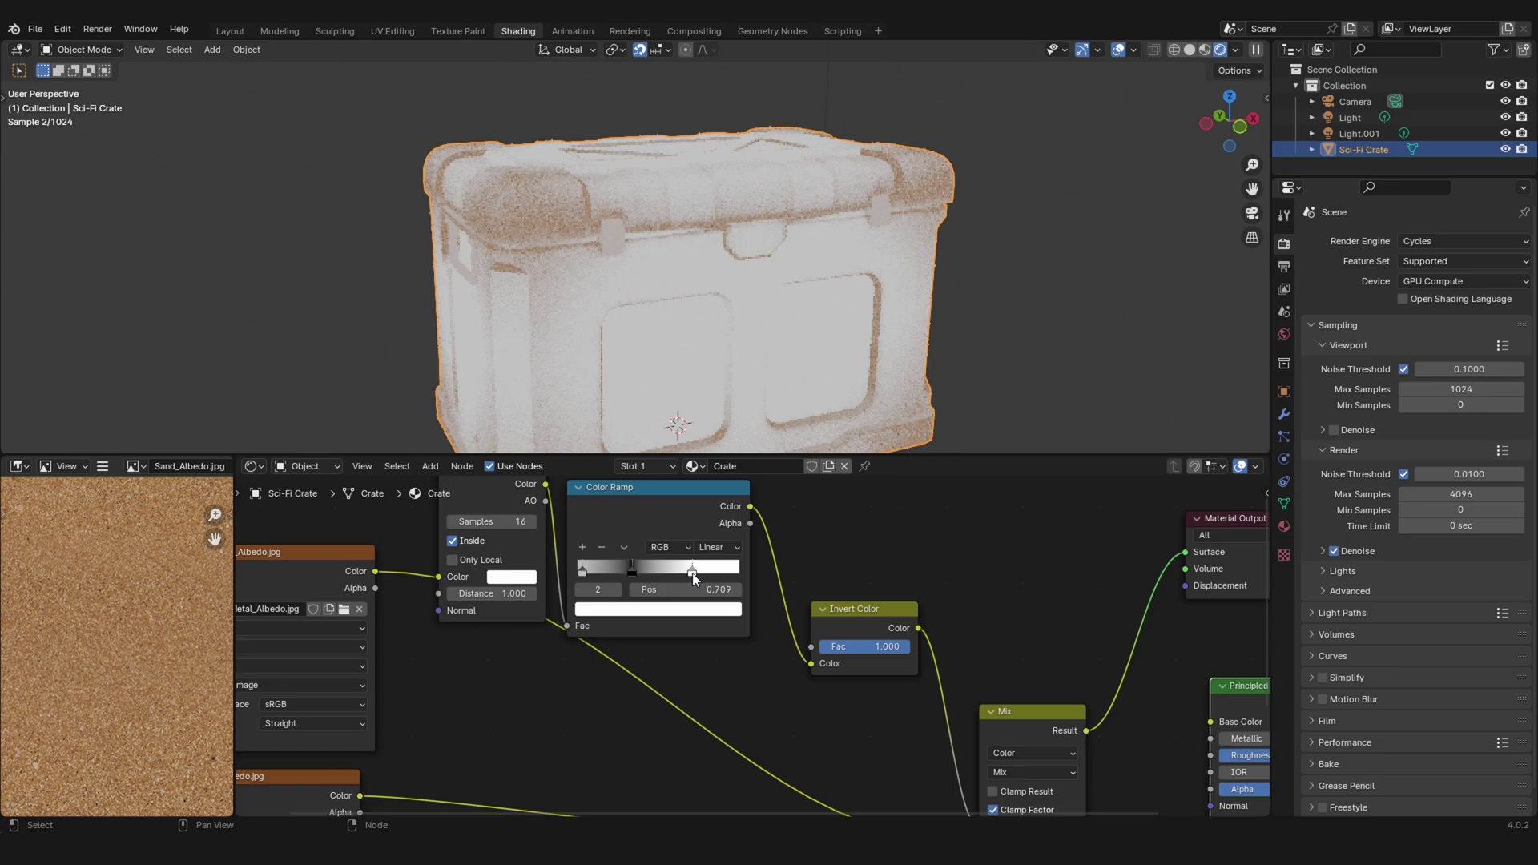
{"action": "scroll", "coordinate": [817, 277], "scroll_direction": "down", "scroll_amount": 3}
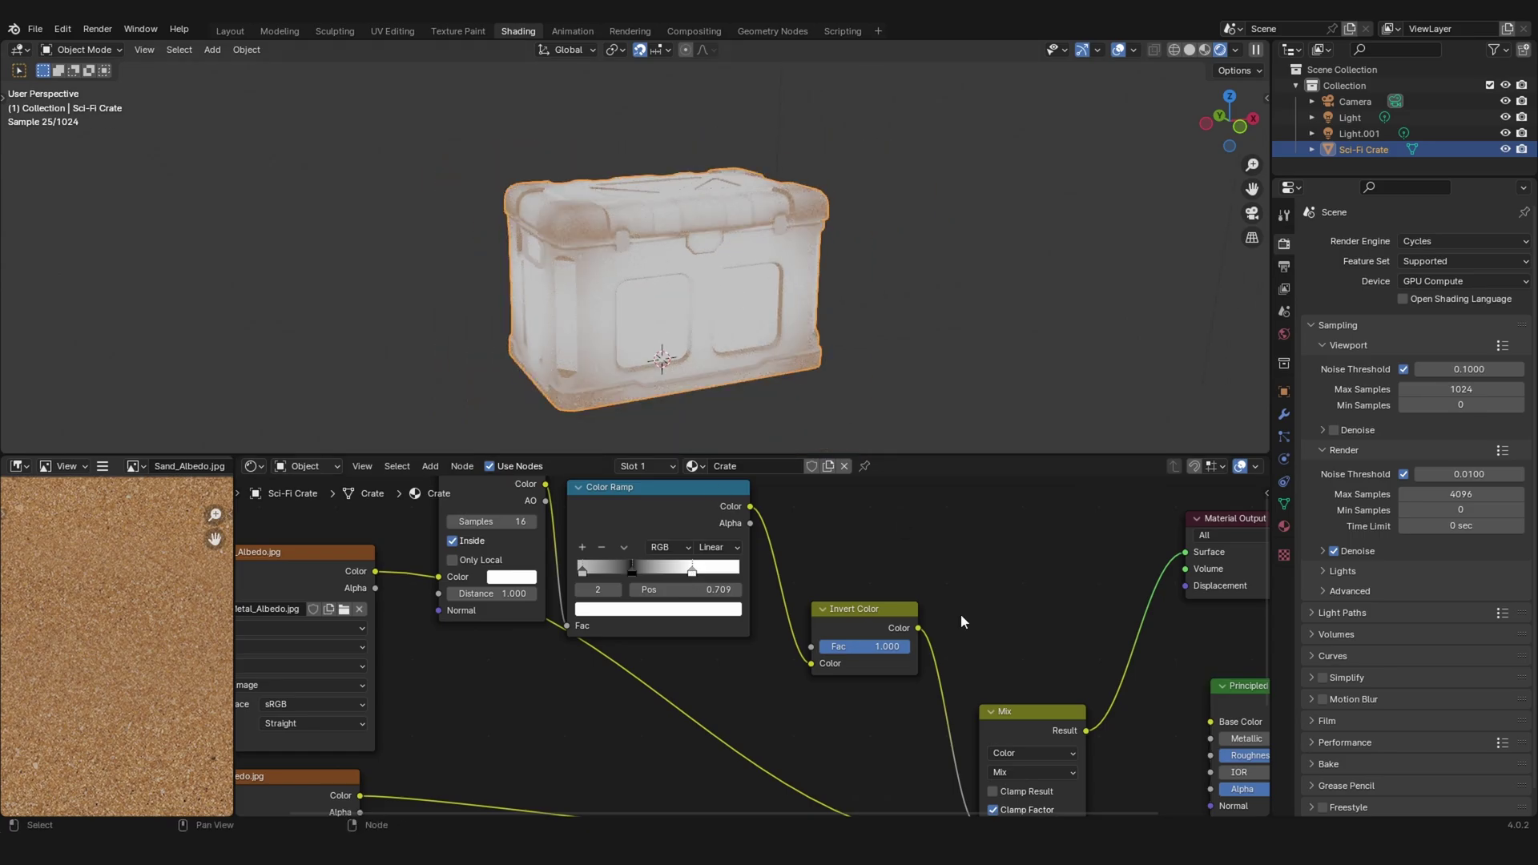
Connect the Mix result to the Principled BSDF's Base Color, and preview the shader on the crate.
{"action": "middle_click_drag", "start_coordinate": [960, 616], "coordinate": [811, 670], "text": "ctrl"}
{"action": "left_click_drag", "start_coordinate": [843, 652], "coordinate": [882, 644]}
{"action": "left_click", "coordinate": [947, 632], "text": "ctrl+shift"}
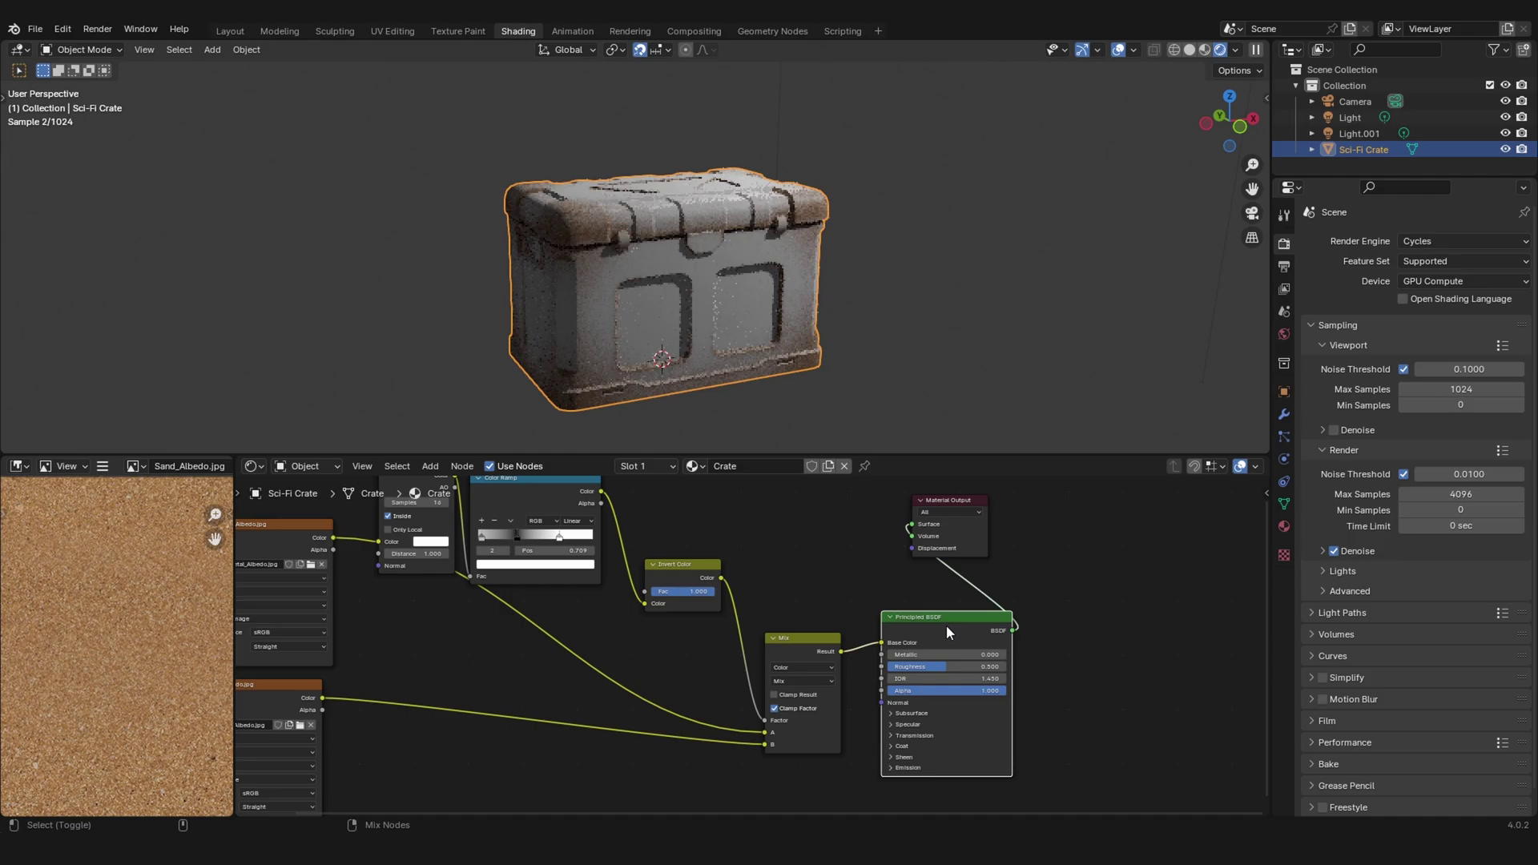
{"action": "middle_click_drag", "start_coordinate": [761, 224], "coordinate": [763, 281]}
{"action": "scroll", "coordinate": [761, 268], "scroll_direction": "up", "scroll_amount": 3}
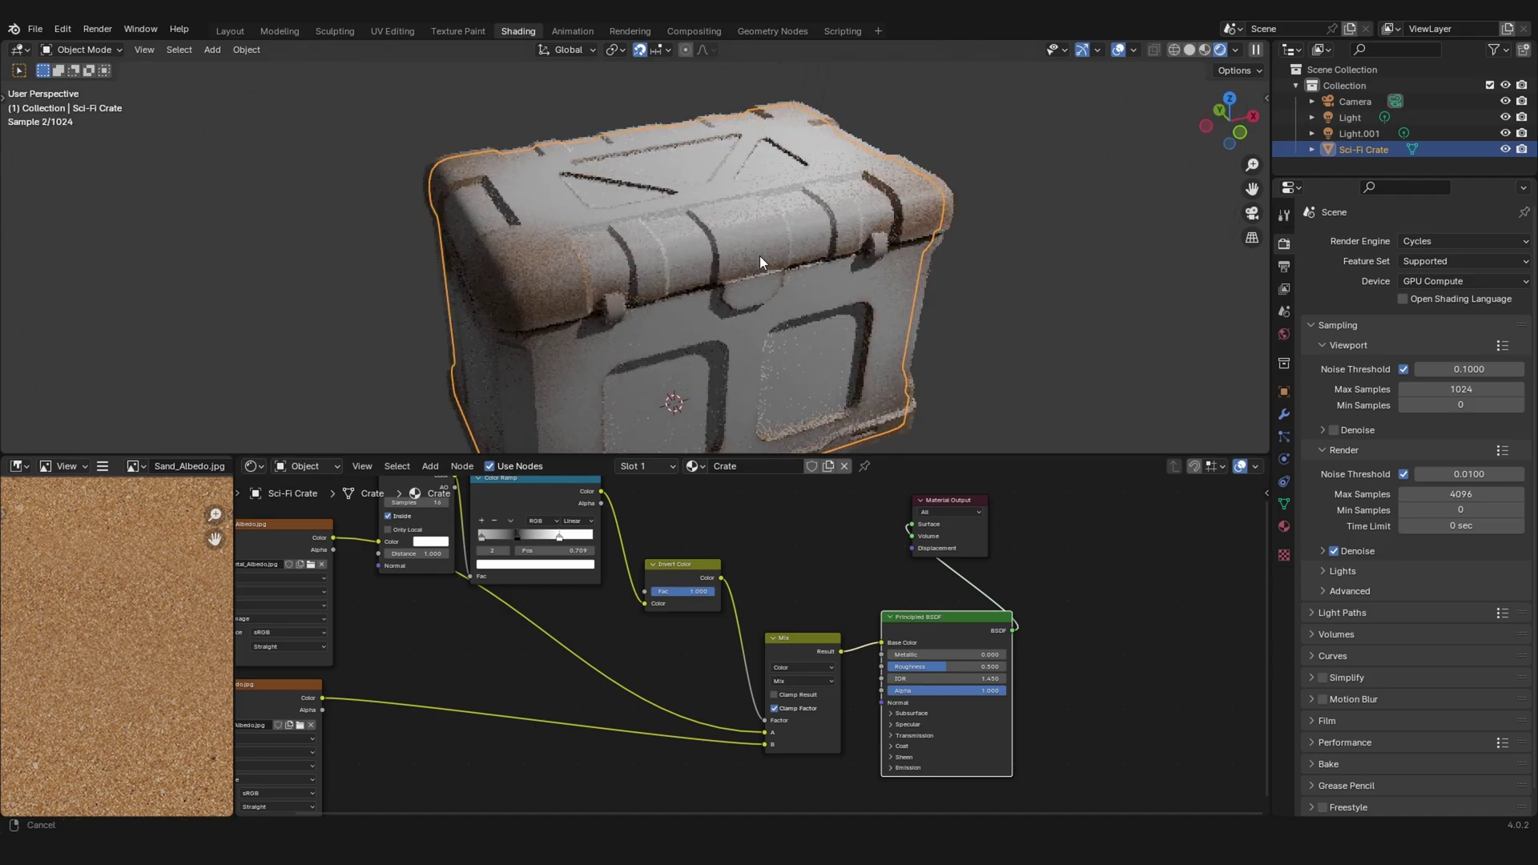
Move the Material Output node beyond the Principled BSDF, and deselect the crate to view it without its outline.
{"action": "left_click", "coordinate": [968, 537]}
{"action": "left_click_drag", "start_coordinate": [968, 533], "coordinate": [1145, 568]}
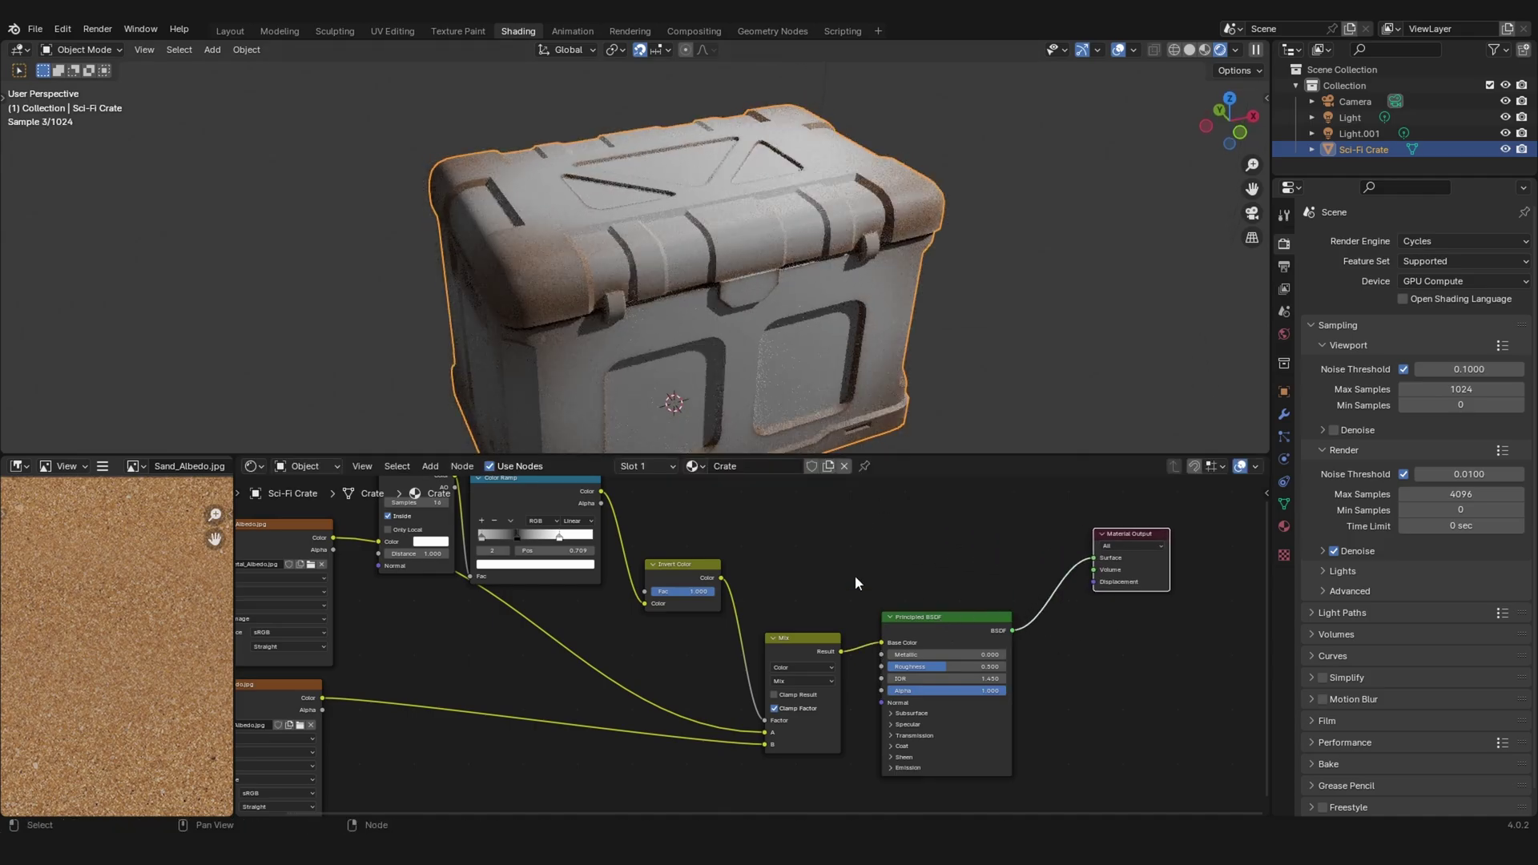
{"action": "scroll", "coordinate": [755, 340], "scroll_direction": "down", "scroll_amount": 3}
{"action": "mouse_move", "coordinate": [793, 367]}
{"action": "middle_mouse_down"}
{"action": "mouse_move", "coordinate": [795, 333]}
{"action": "mouse_move", "coordinate": [804, 348]}
{"action": "middle_mouse_up"}
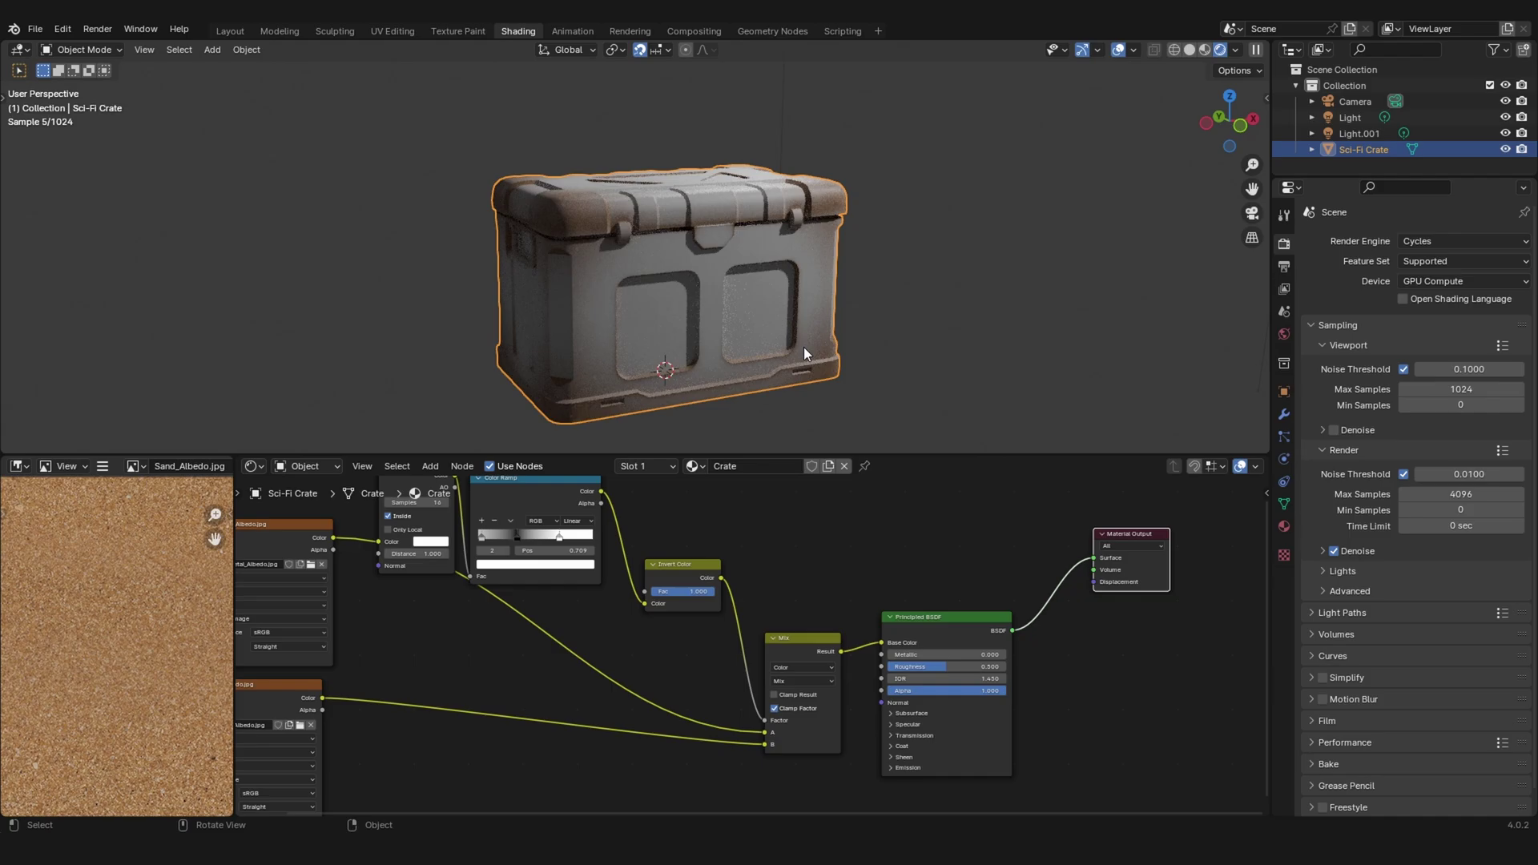
{"action": "left_click", "coordinate": [809, 425]}
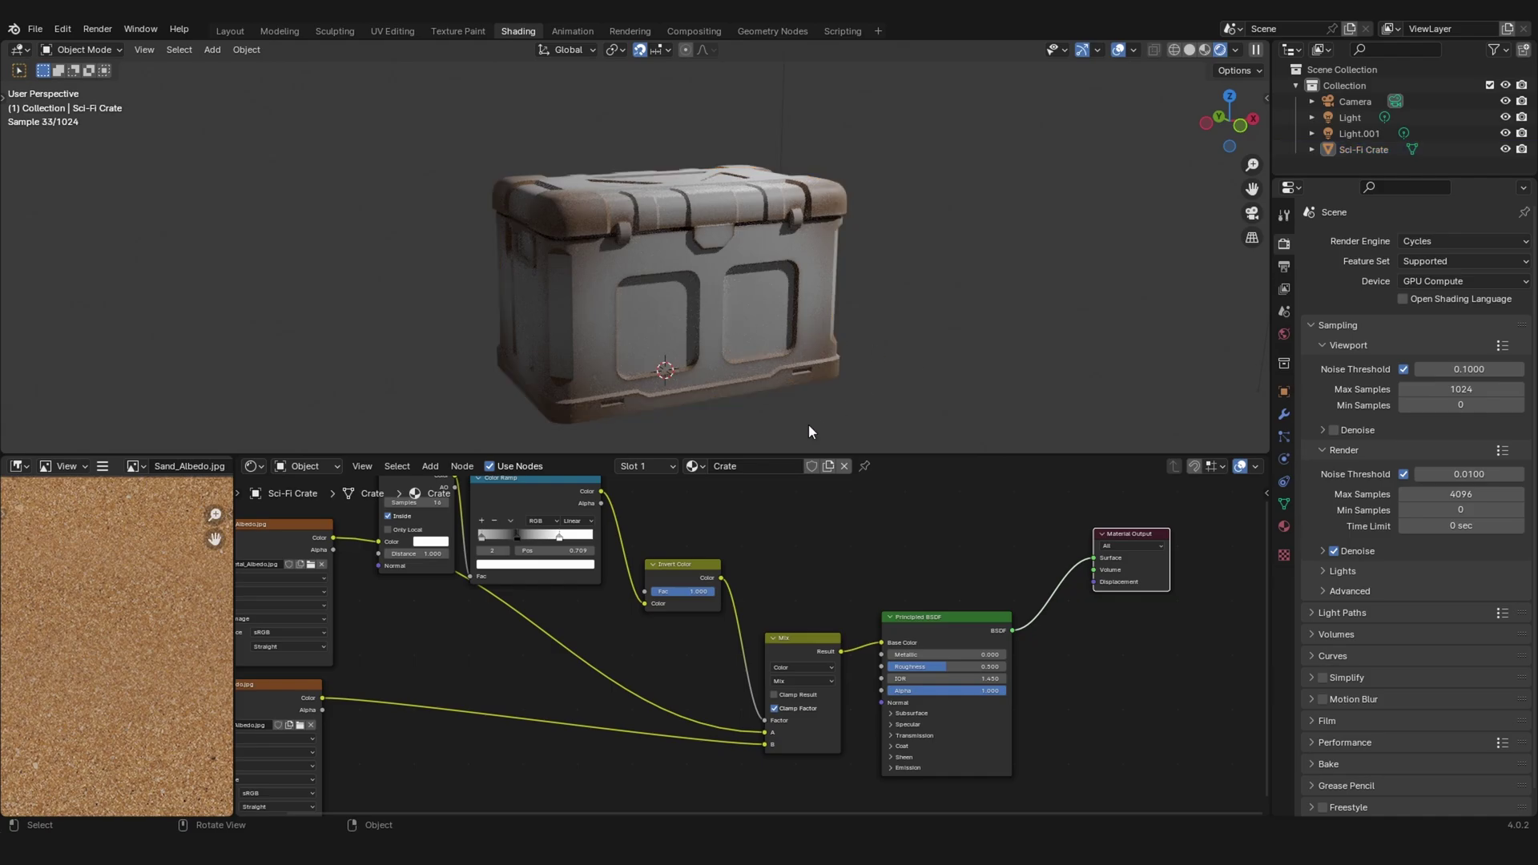
{"action": "scroll", "coordinate": [768, 553], "scroll_direction": "down", "scroll_amount": 3}
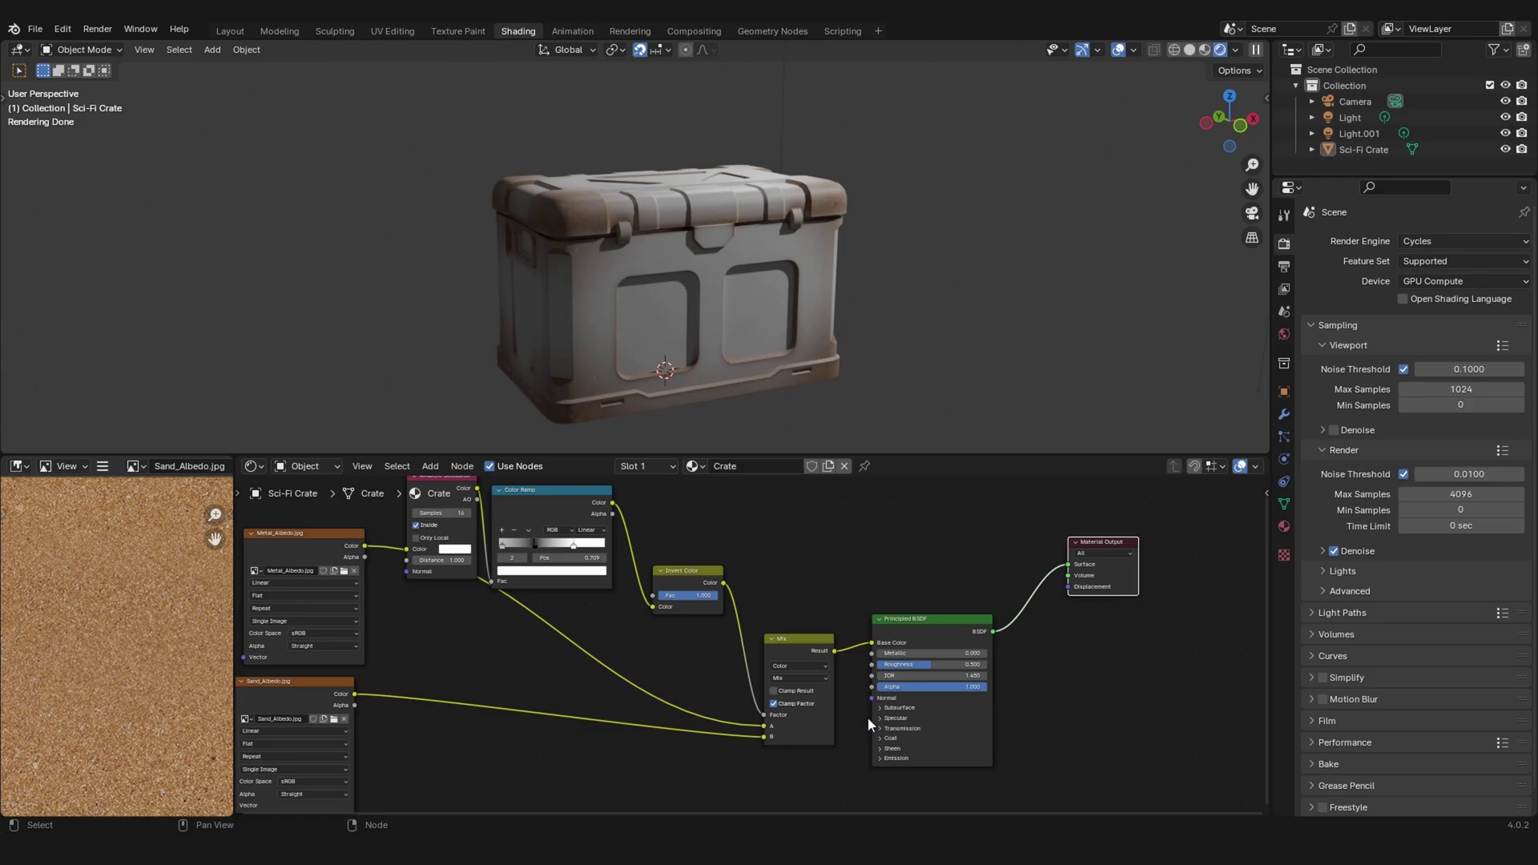
Inspect the Metal_Roughness1.jpg texture on the crate up close, and preview the Metal_Roughness2.jpg texture.
{"action": "middle_click_drag", "start_coordinate": [859, 244], "coordinate": [859, 261]}
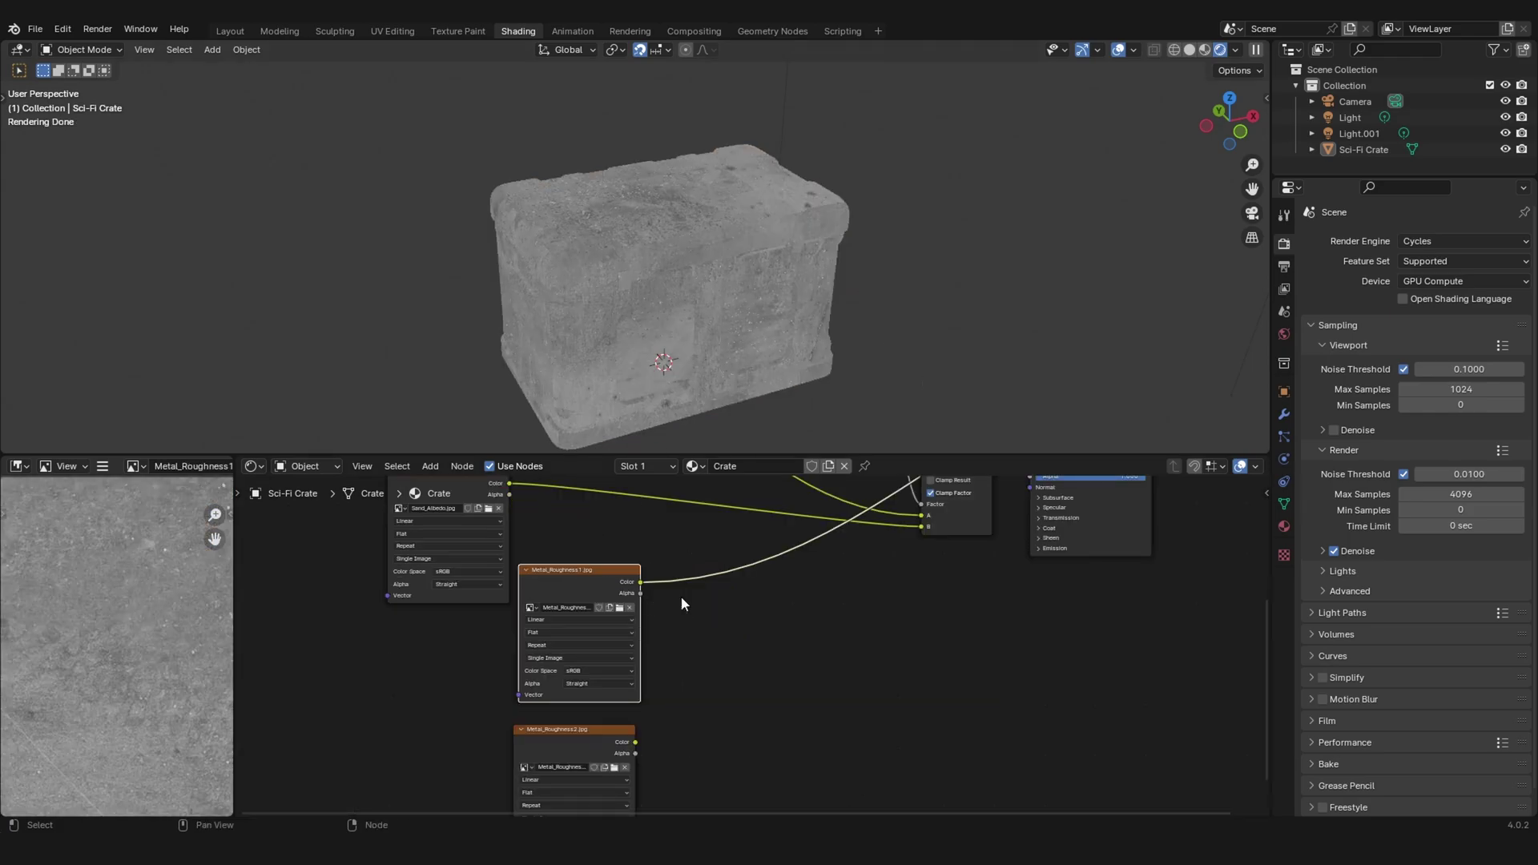
{"action": "middle_click_drag", "start_coordinate": [681, 596], "coordinate": [674, 672], "text": "ctrl"}
{"action": "scroll", "coordinate": [736, 324], "scroll_direction": "up", "scroll_amount": 4}
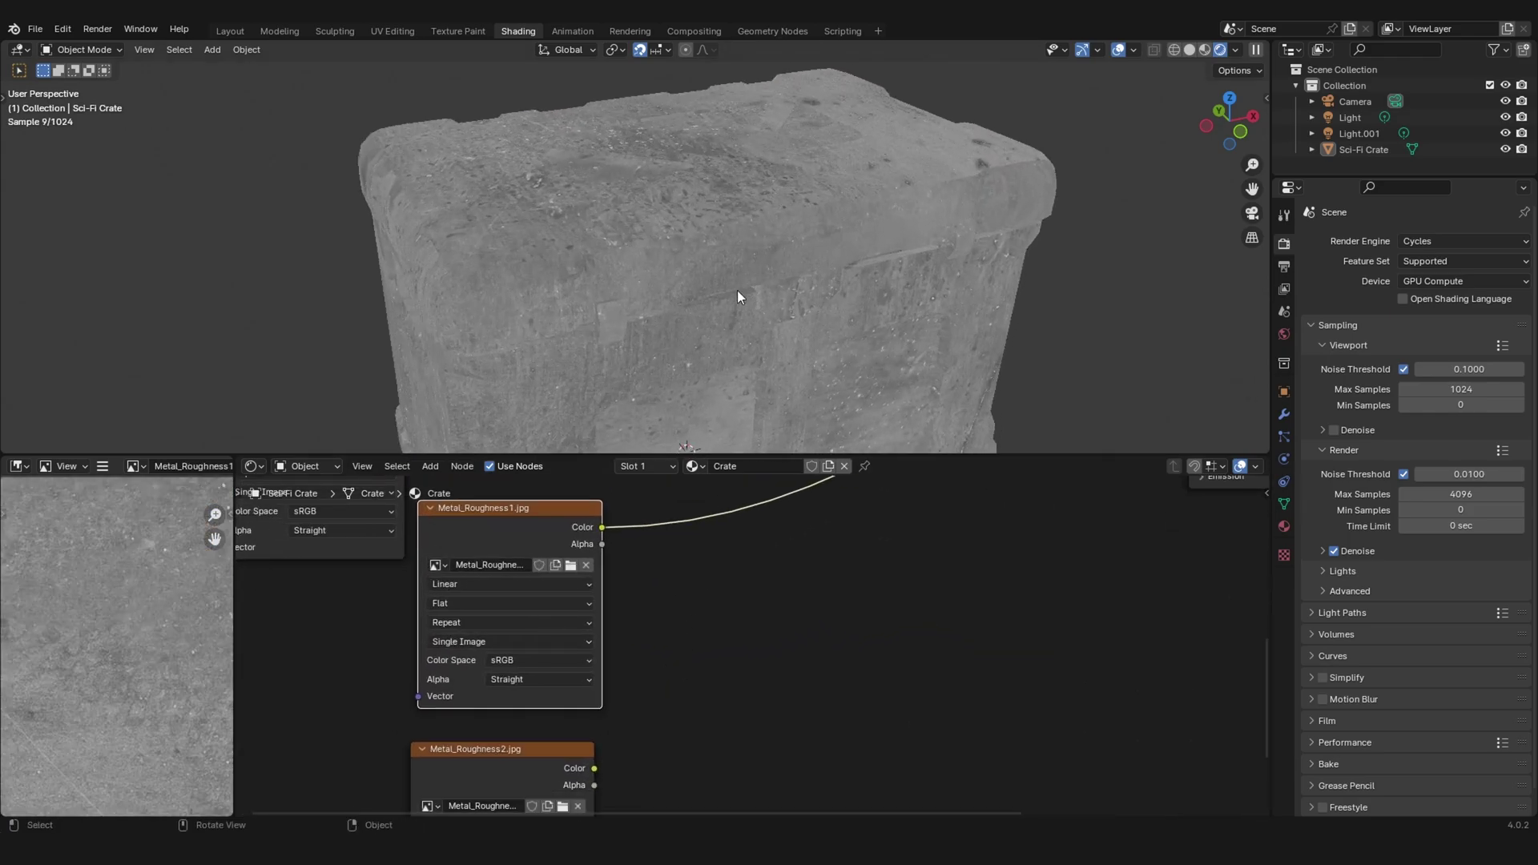
{"action": "middle_click_drag", "start_coordinate": [737, 290], "coordinate": [761, 300]}
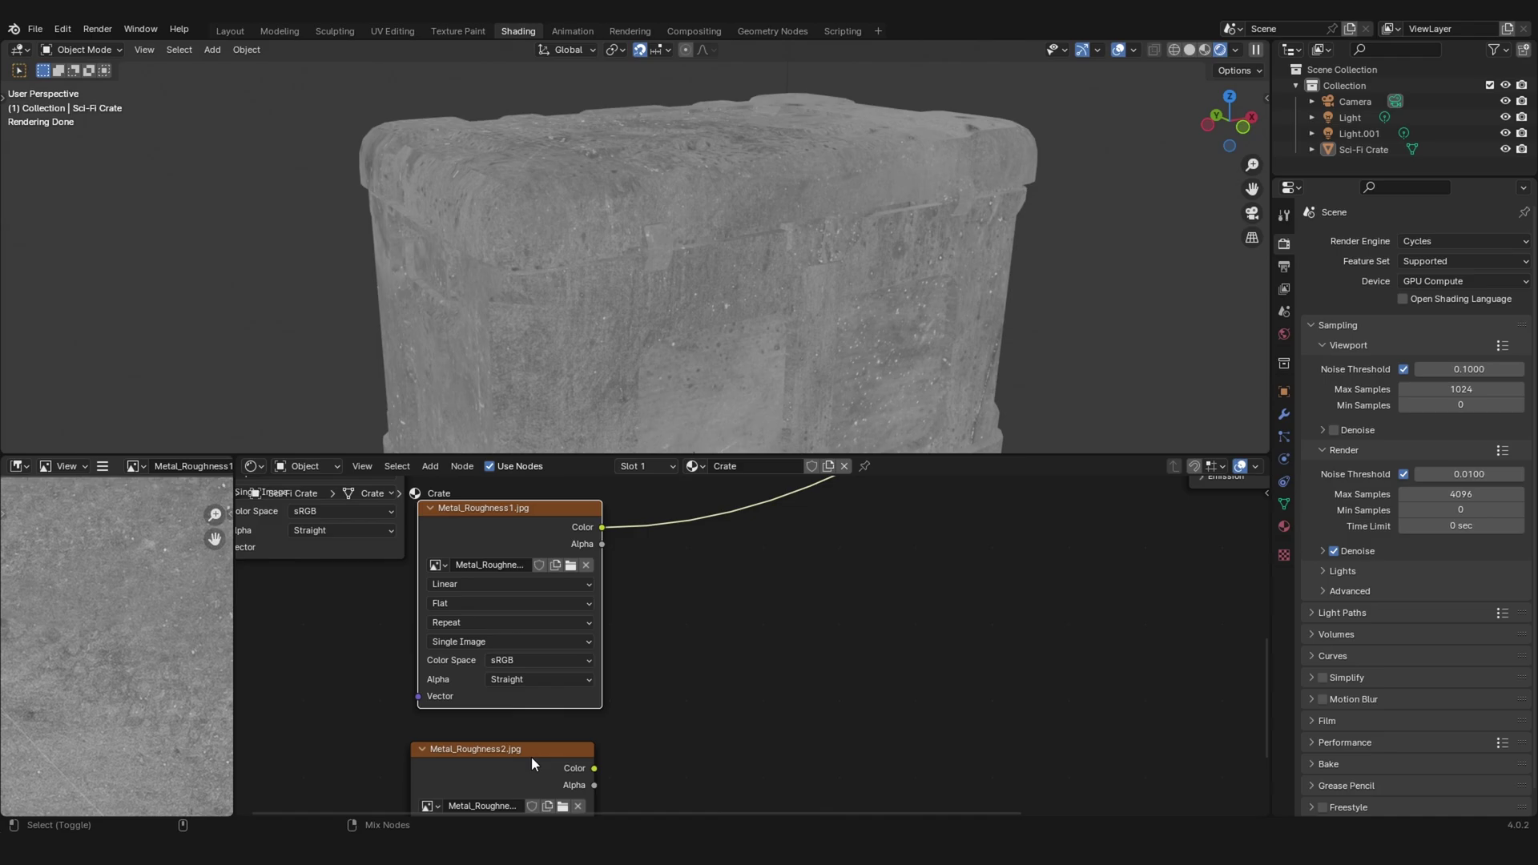
{"action": "left_click", "coordinate": [575, 746], "text": "ctrl+shift"}
{"action": "scroll", "coordinate": [673, 577], "scroll_direction": "down", "scroll_amount": 1}
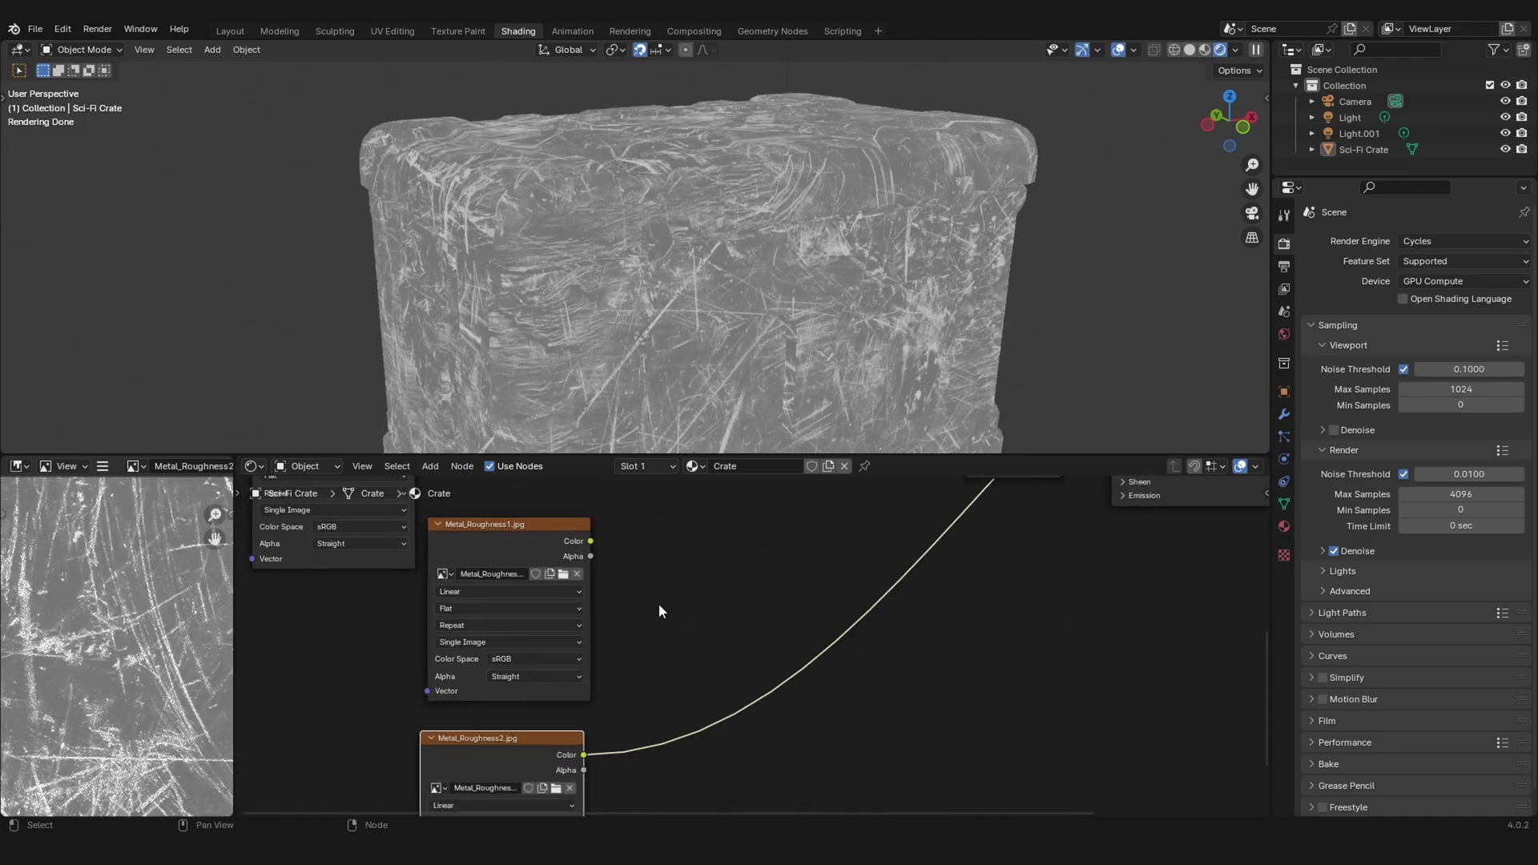
Combine the Metal_Roughness1.jpg and Metal_Roughness2.jpg textures in a new Mix node placed beside them.
{"action": "right_click_drag", "start_coordinate": [533, 741], "coordinate": [550, 657], "text": "ctrl+shift"}
{"action": "left_click", "coordinate": [650, 666]}
{"action": "left_click_drag", "start_coordinate": [674, 664], "coordinate": [789, 554]}
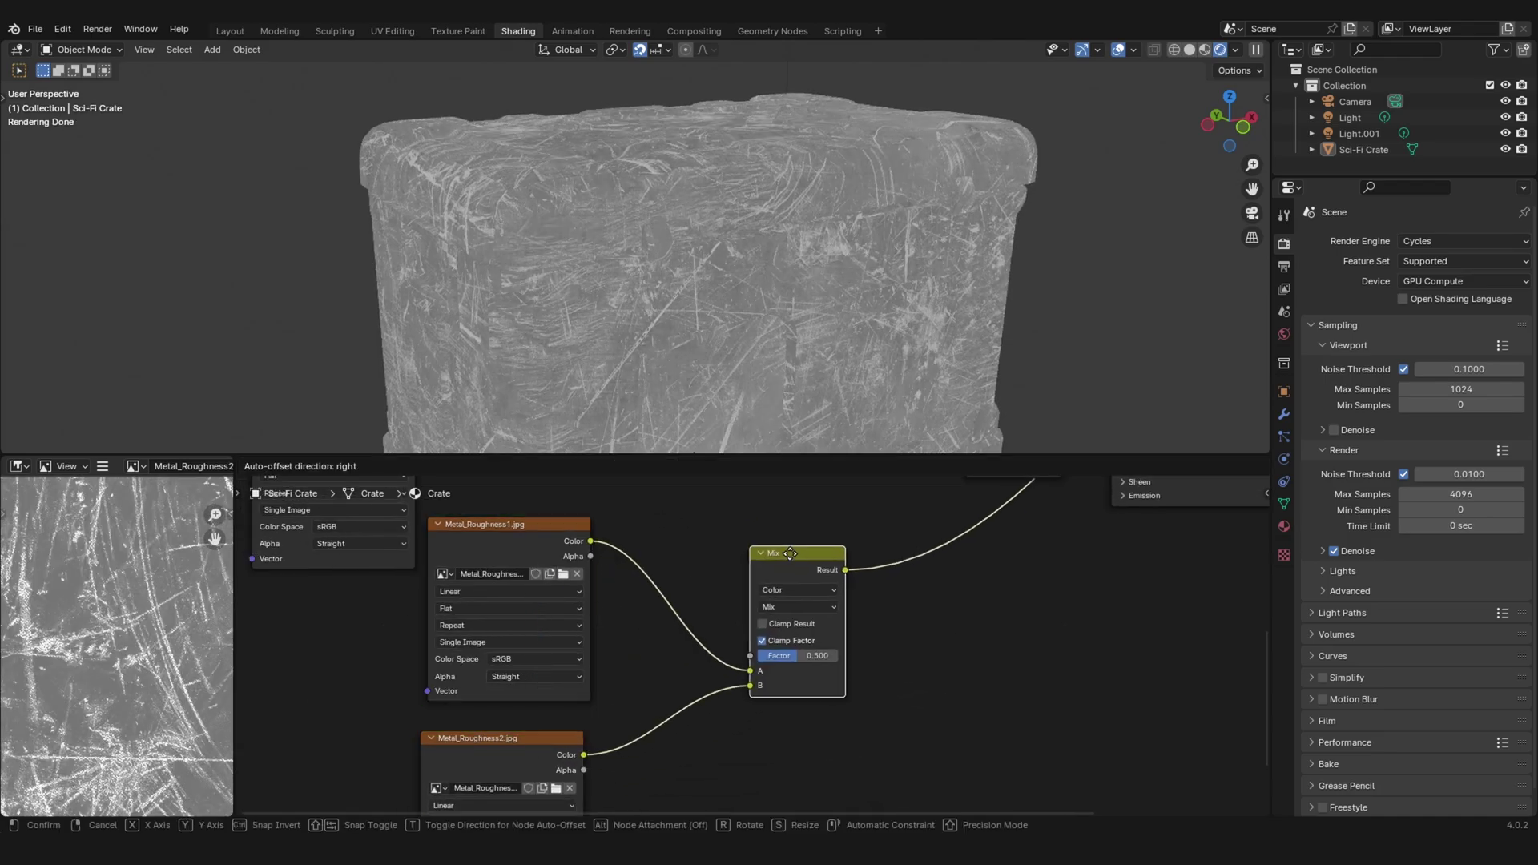
Try the Multiply blending mode on the roughness Mix node with the Factor at 1.000.
{"action": "left_click", "coordinate": [799, 606]}
{"action": "left_click", "coordinate": [823, 307]}
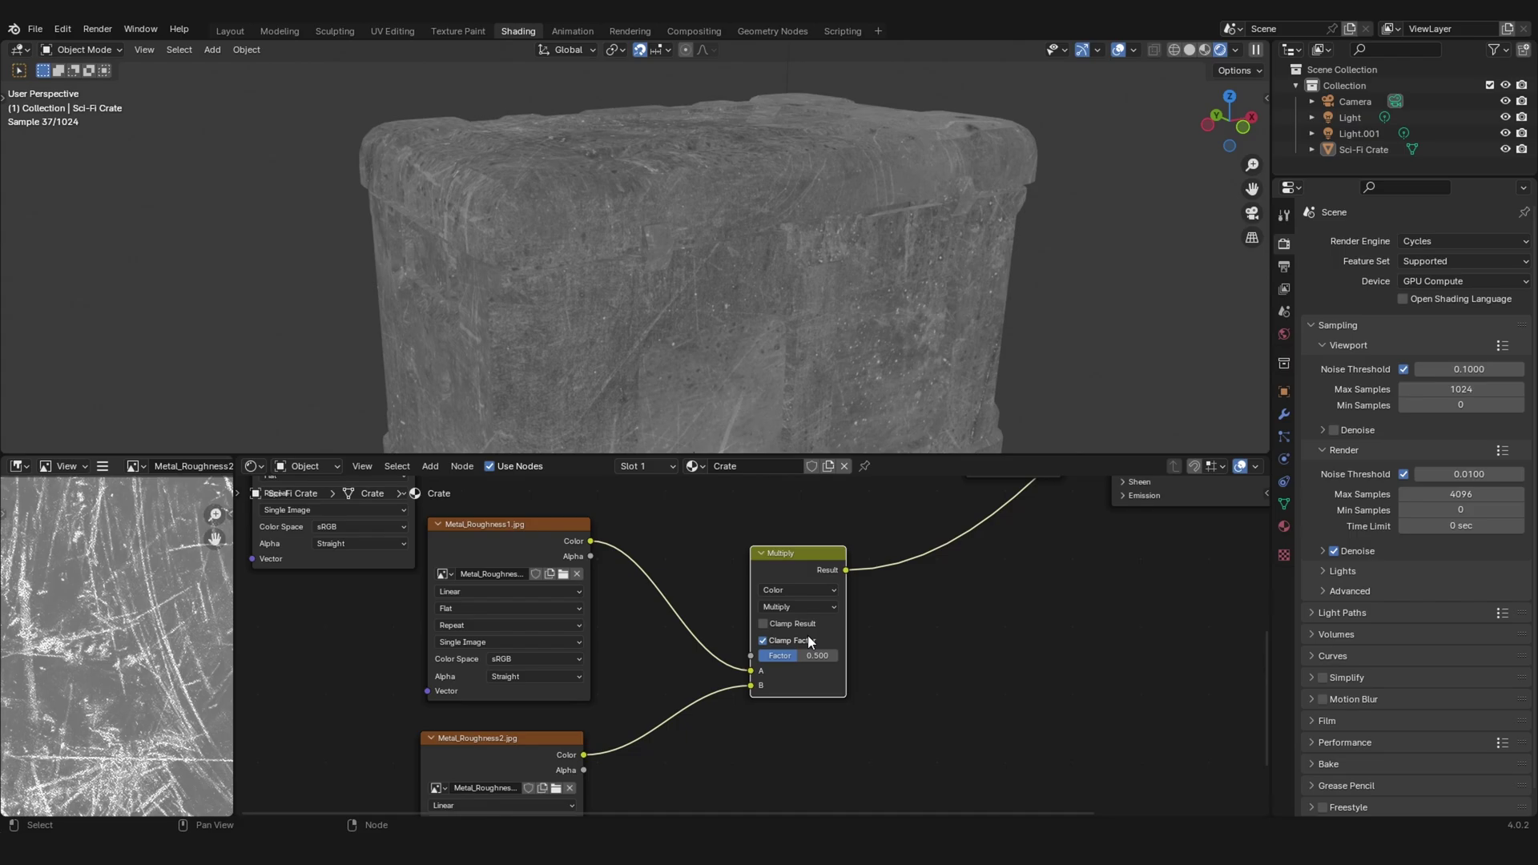
{"action": "left_click_drag", "start_coordinate": [806, 656], "coordinate": [833, 655]}
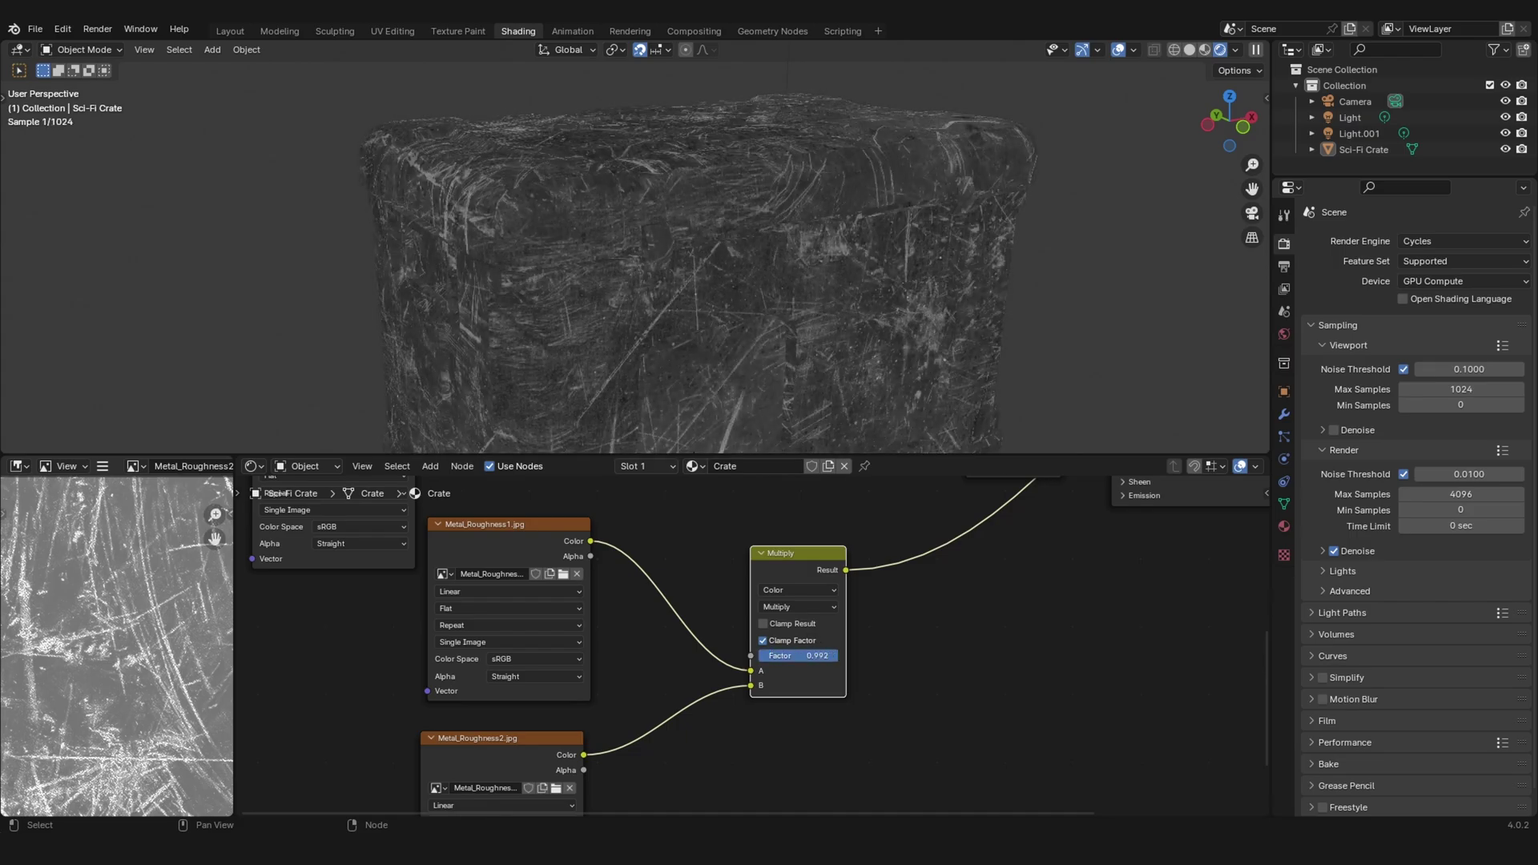
{"action": "left_click_drag", "start_coordinate": [801, 655], "coordinate": [833, 655]}
Switch the roughness mix node's blending mode to Screen and lower its Factor to about 0.3.
{"action": "left_click", "coordinate": [800, 607]}
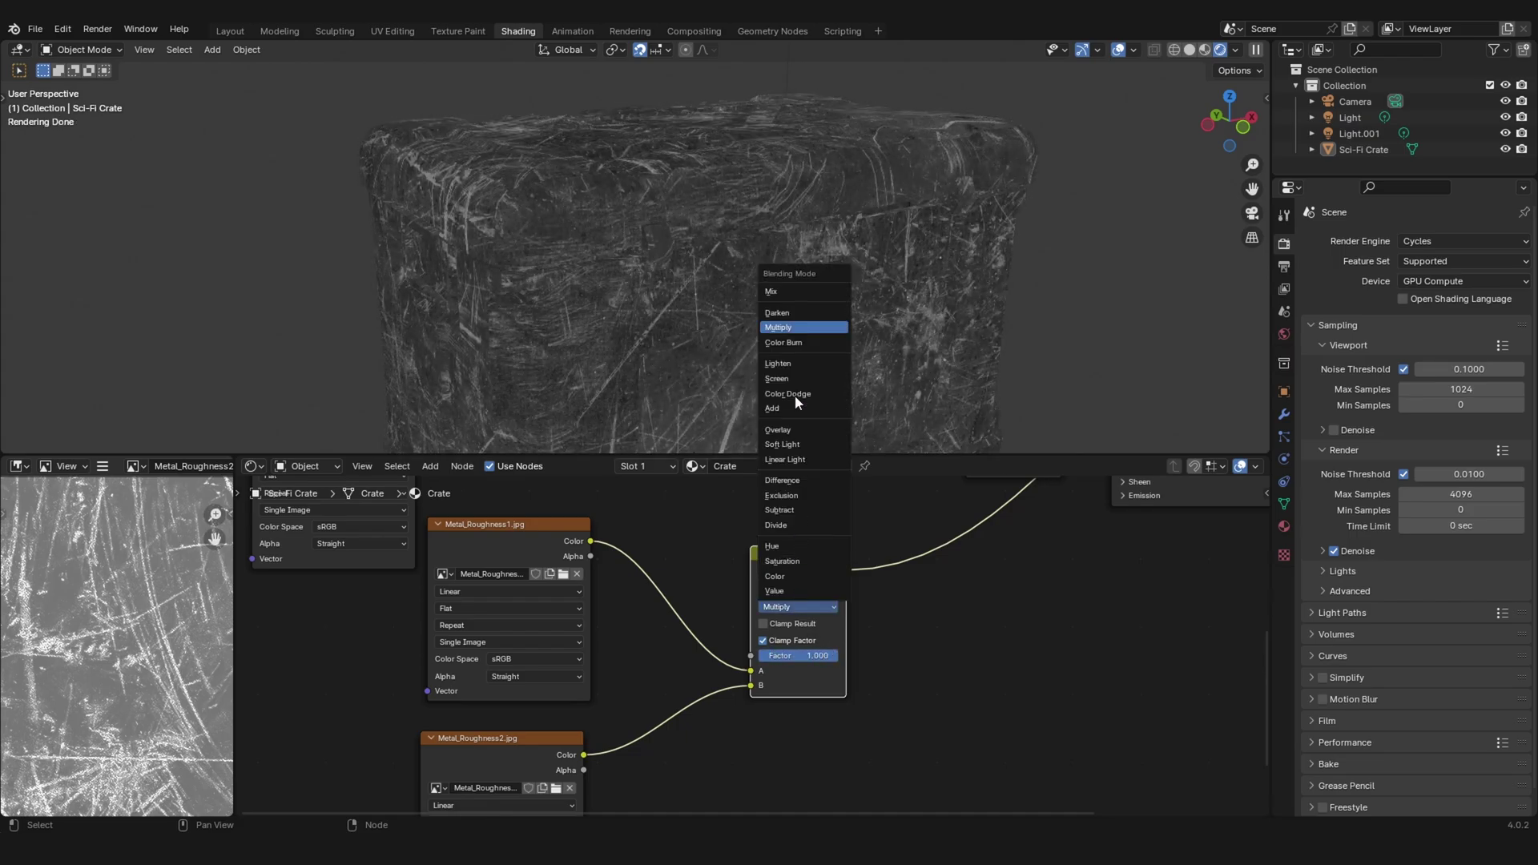
{"action": "left_click", "coordinate": [781, 378]}
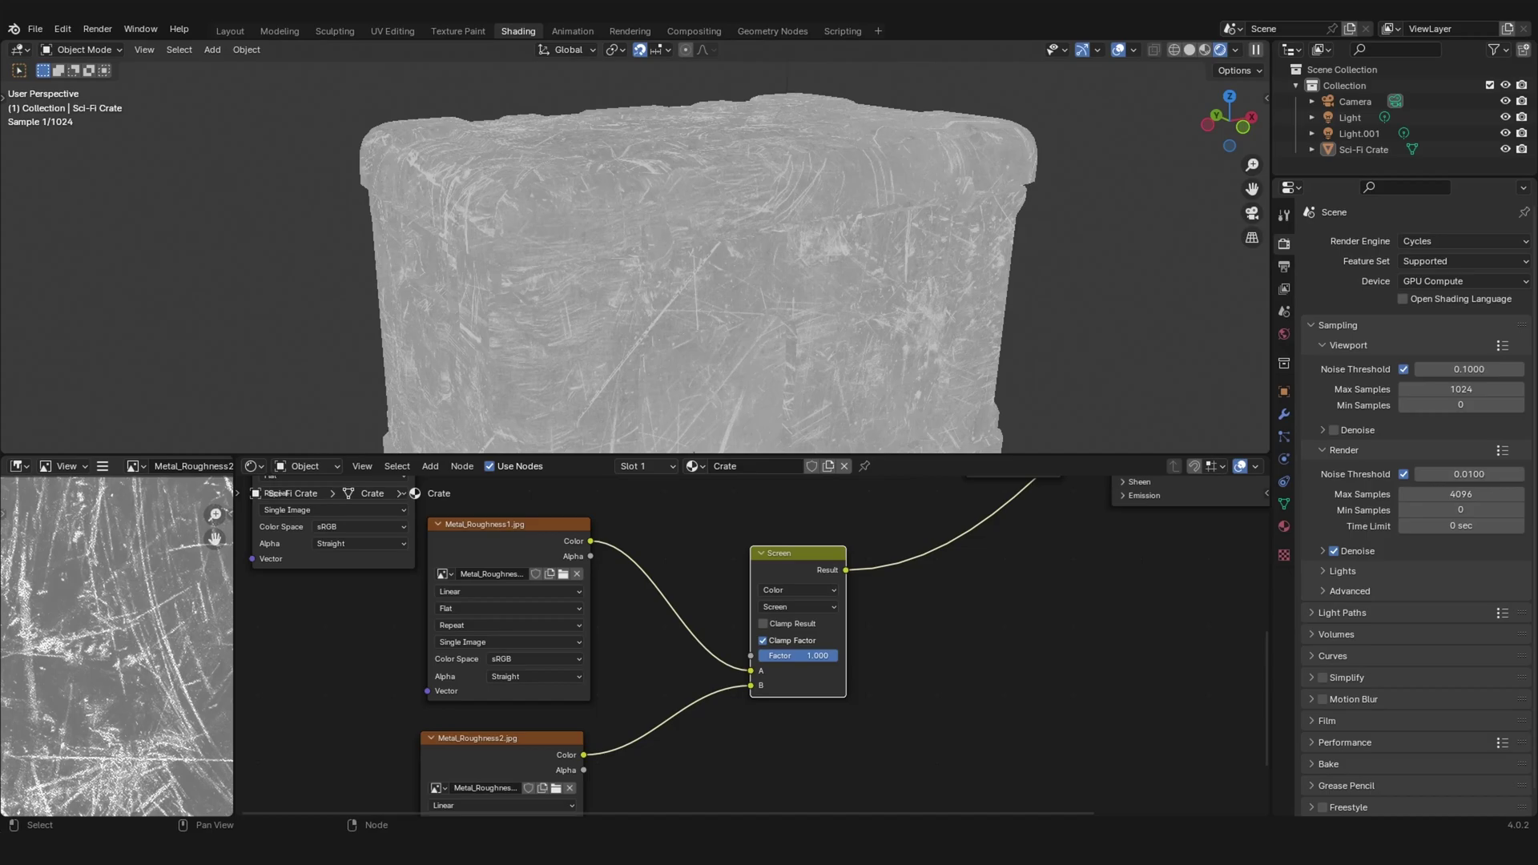
{"action": "scroll", "coordinate": [750, 649], "scroll_direction": "down", "scroll_amount": 1}
{"action": "left_click_drag", "start_coordinate": [809, 653], "coordinate": [765, 653]}
{"action": "scroll", "coordinate": [1029, 591], "scroll_direction": "down", "scroll_amount": 1}
Connect the Screen result to the Roughness of the Principled BSDF with the shader previewed, and move the Screen node lower.
{"action": "middle_click_drag", "start_coordinate": [1032, 593], "coordinate": [790, 694]}
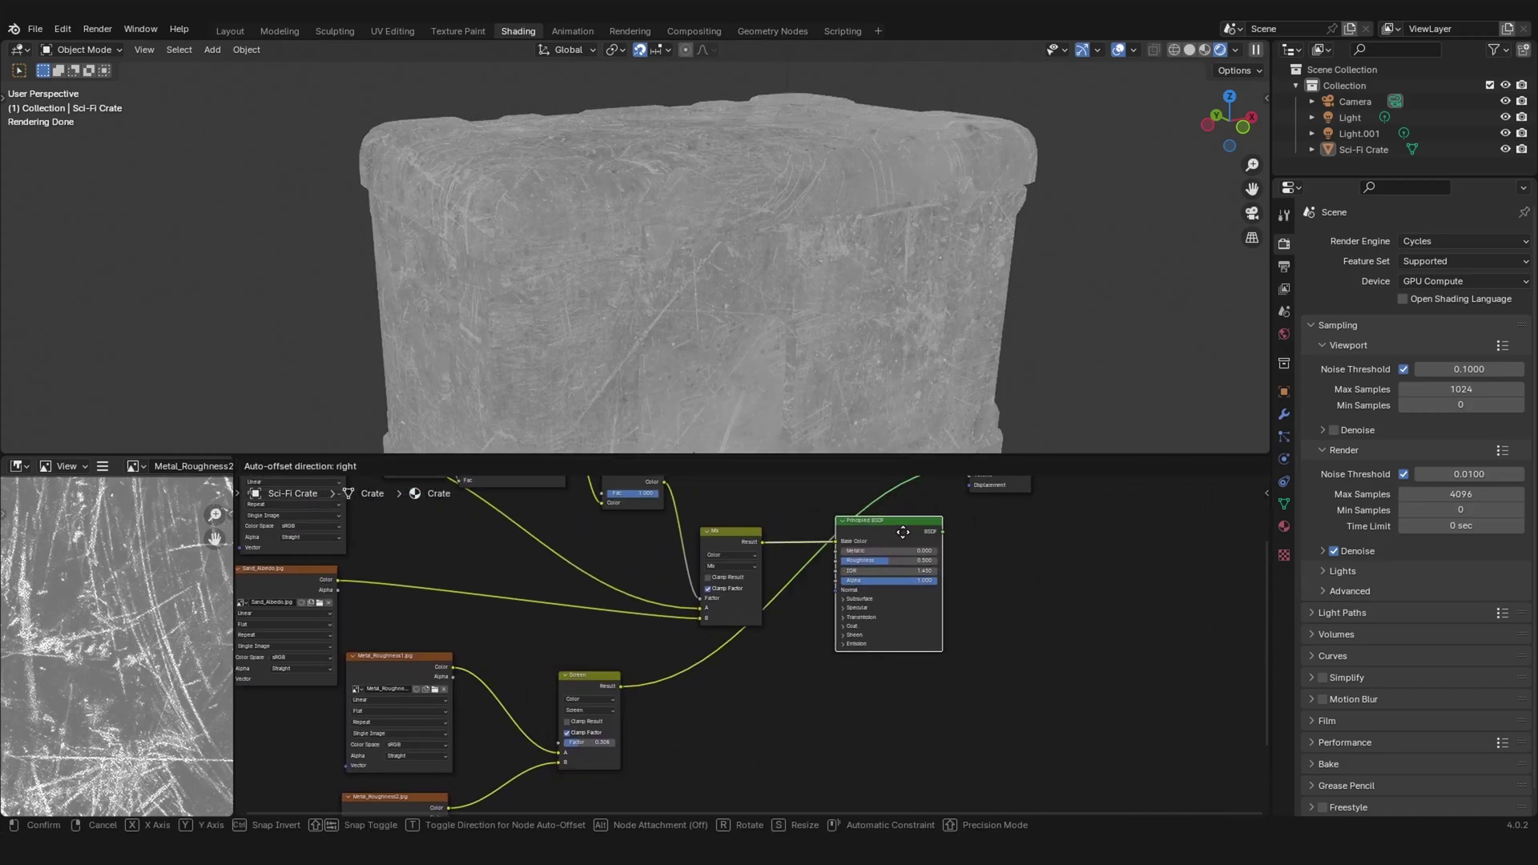
{"action": "left_click_drag", "start_coordinate": [621, 687], "coordinate": [847, 569]}
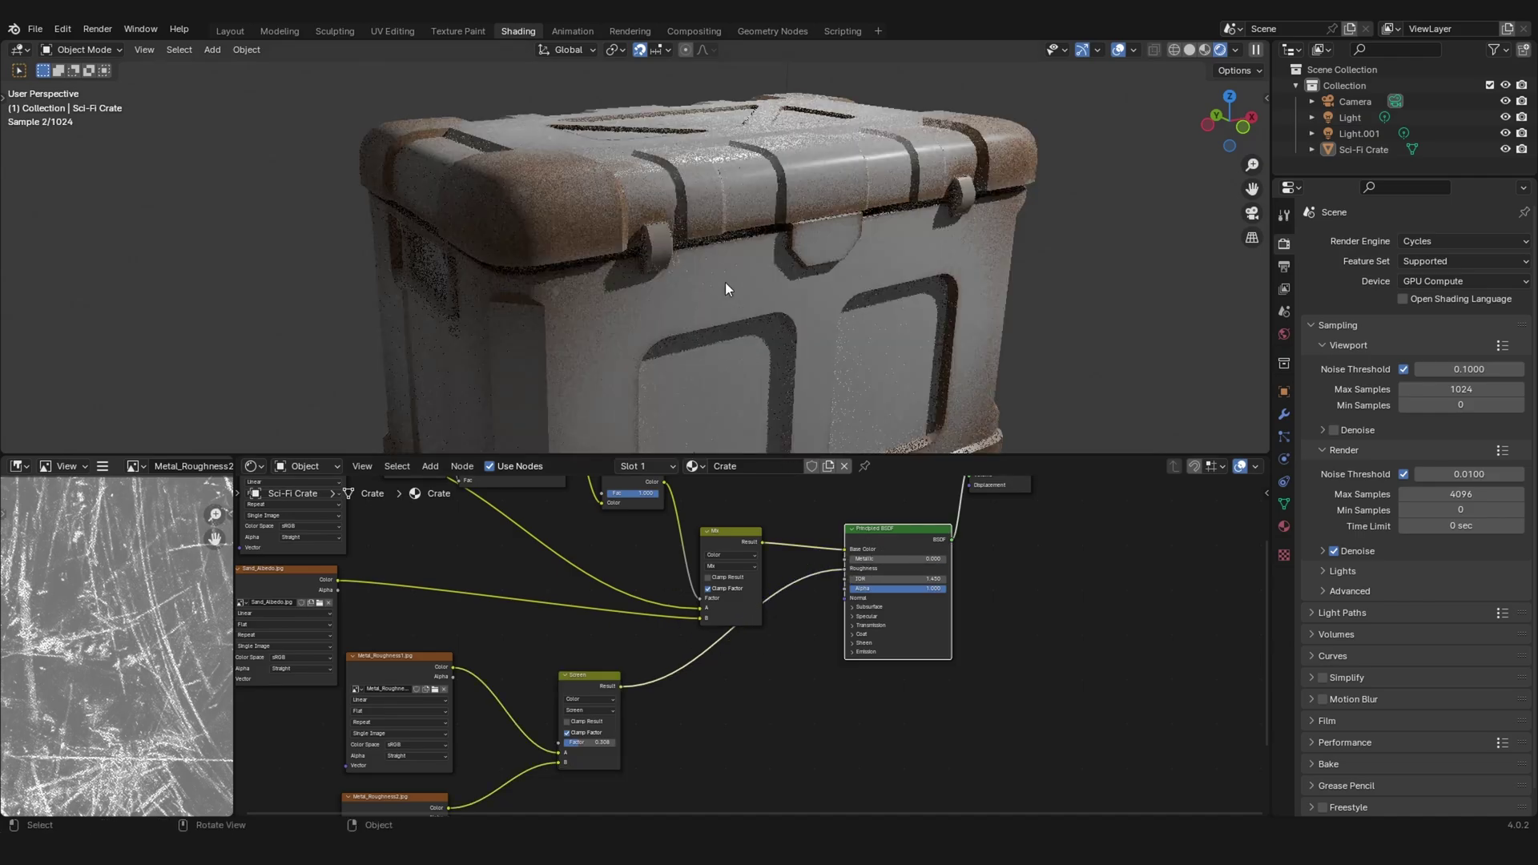
{"action": "middle_click_drag", "start_coordinate": [734, 301], "coordinate": [830, 232], "text": "ctrl"}
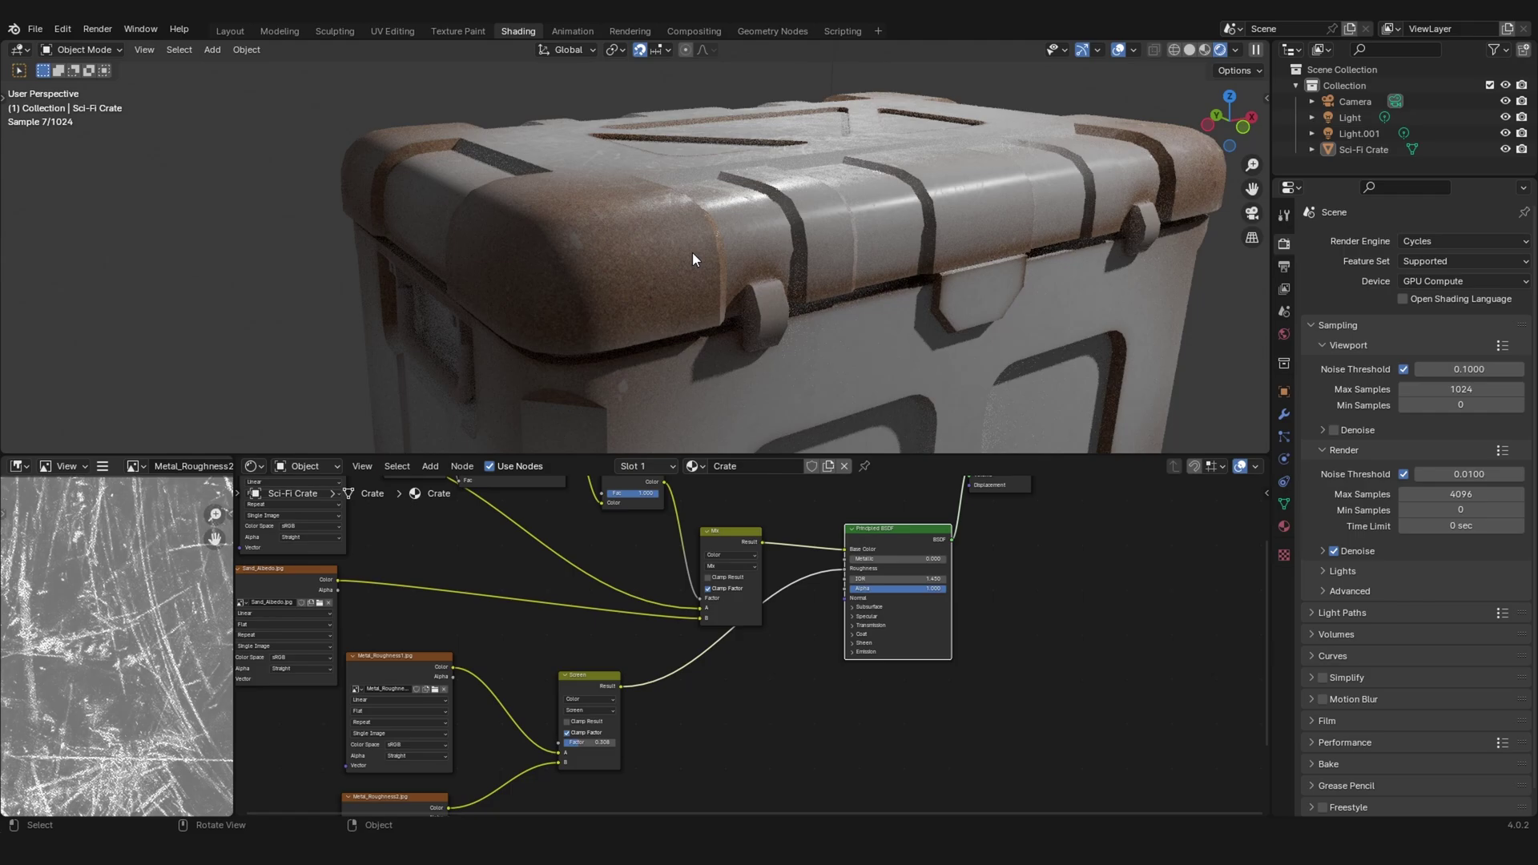
{"action": "middle_click_drag", "start_coordinate": [692, 253], "coordinate": [653, 283]}
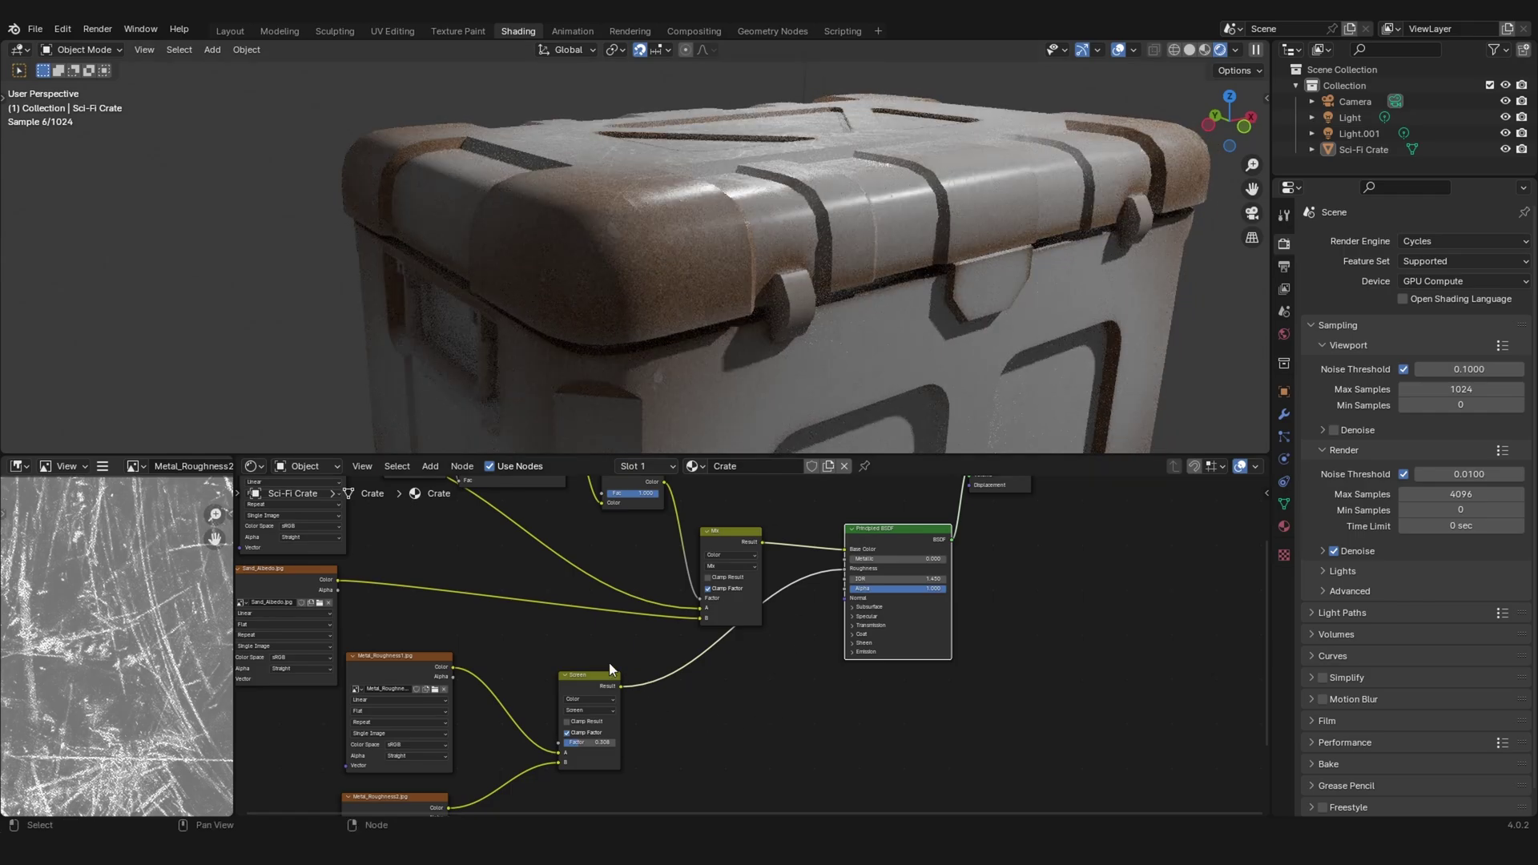
{"action": "left_click_drag", "start_coordinate": [596, 684], "coordinate": [627, 724]}
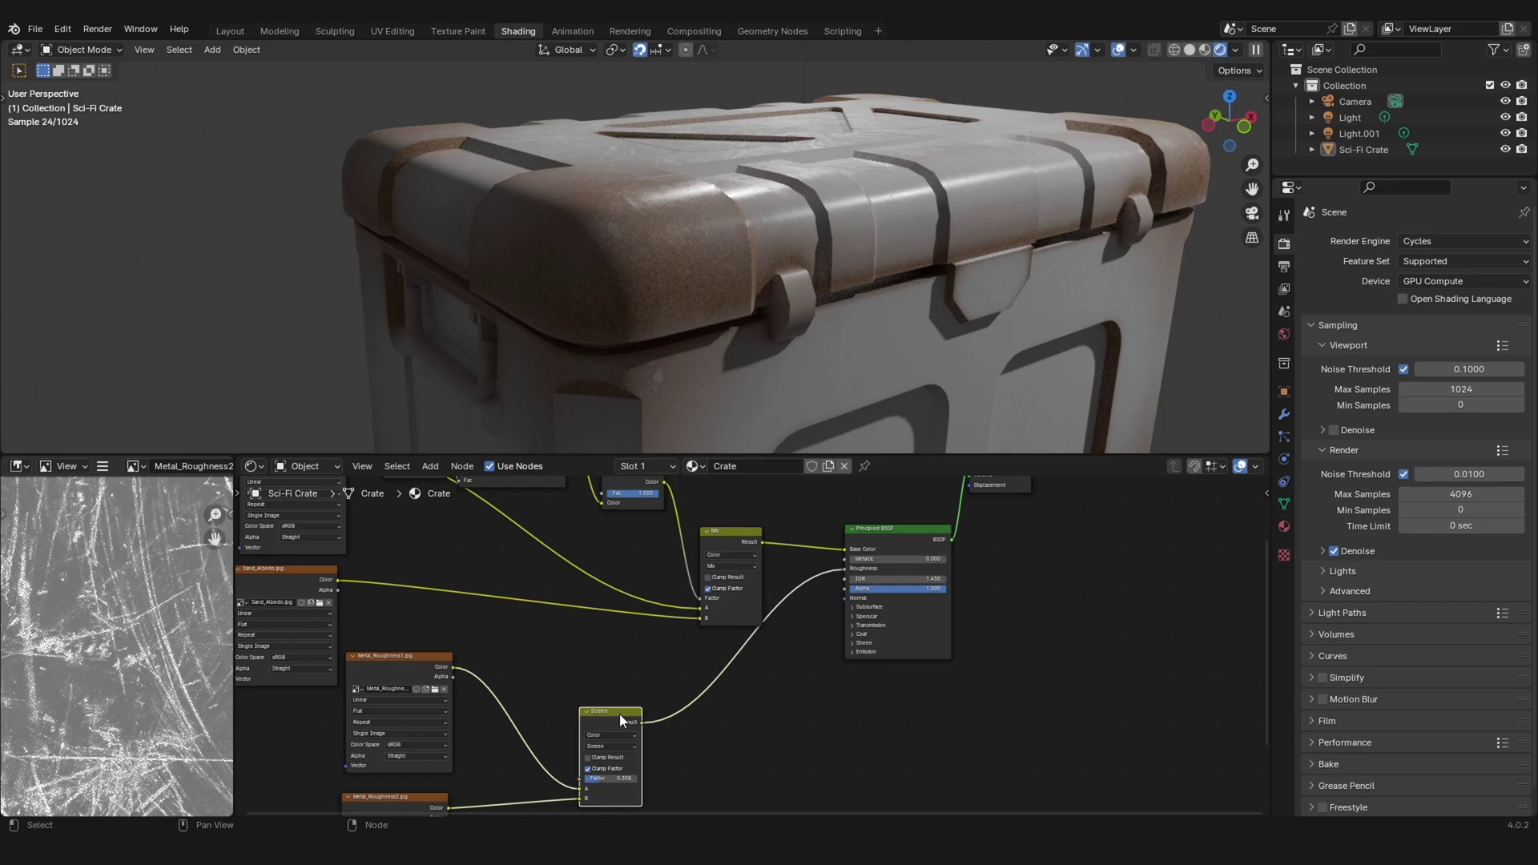
Duplicate the Screen node onto the Roughness link and connect the Invert Color output to the duplicate's Factor.
{"action": "key", "text": "shift+d"}
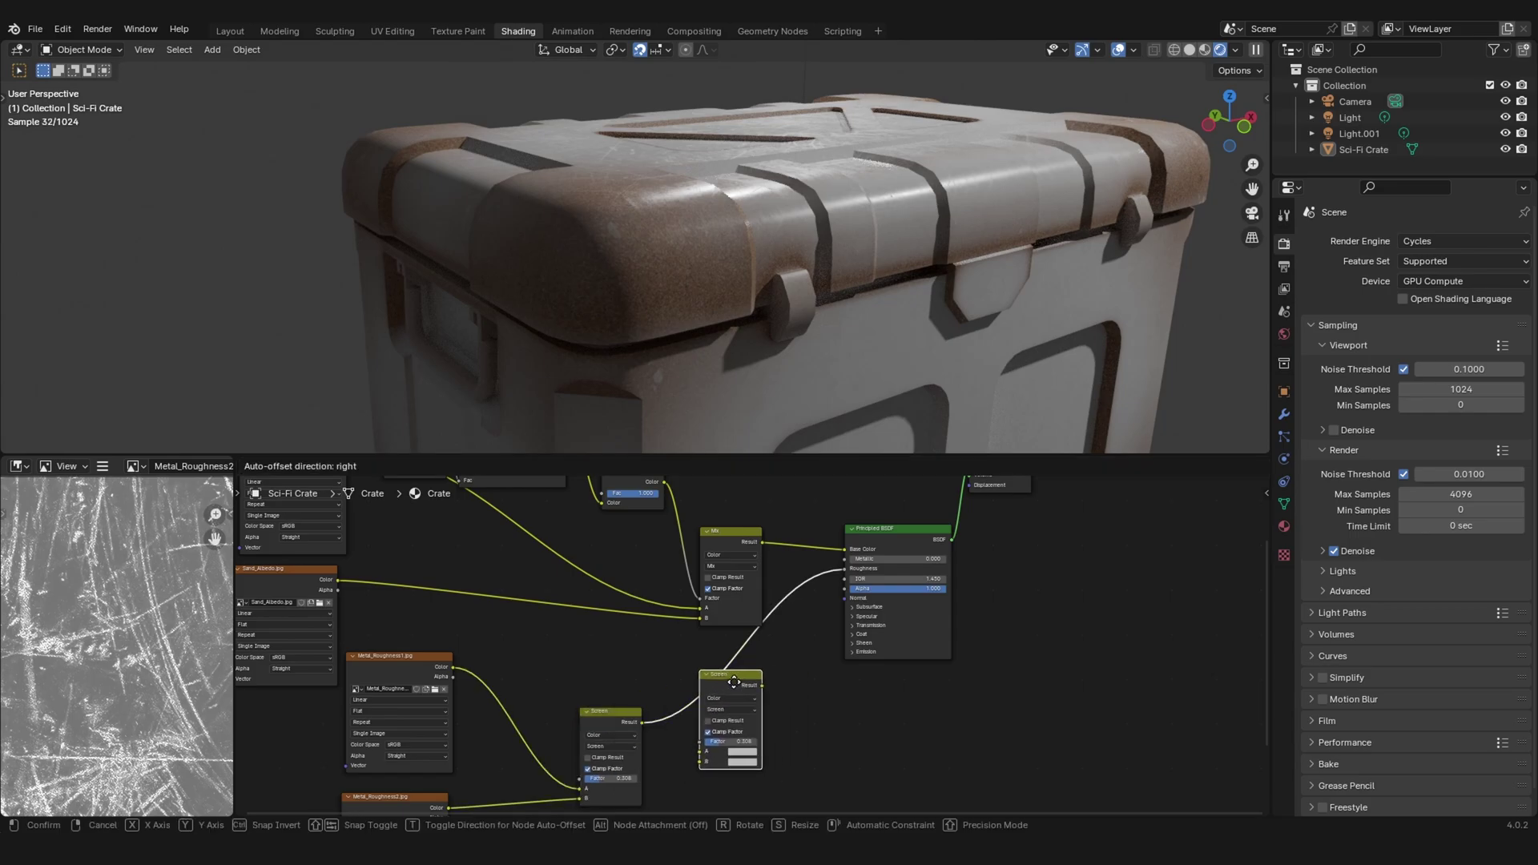
{"action": "left_click", "coordinate": [737, 682]}
{"action": "middle_click_drag", "start_coordinate": [693, 525], "coordinate": [737, 560]}
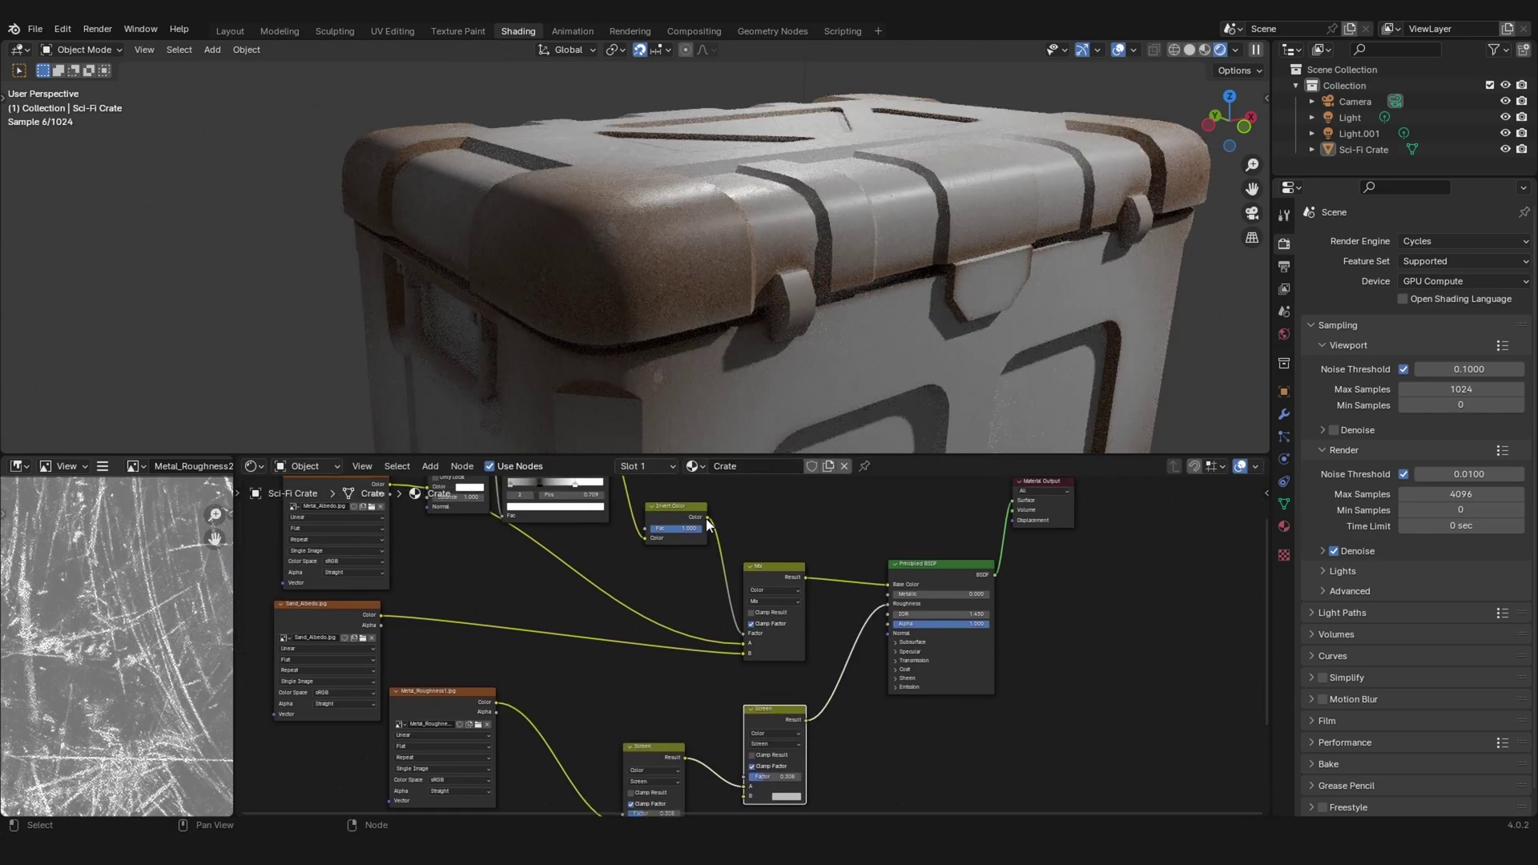
{"action": "left_click_drag", "start_coordinate": [708, 518], "coordinate": [746, 777]}
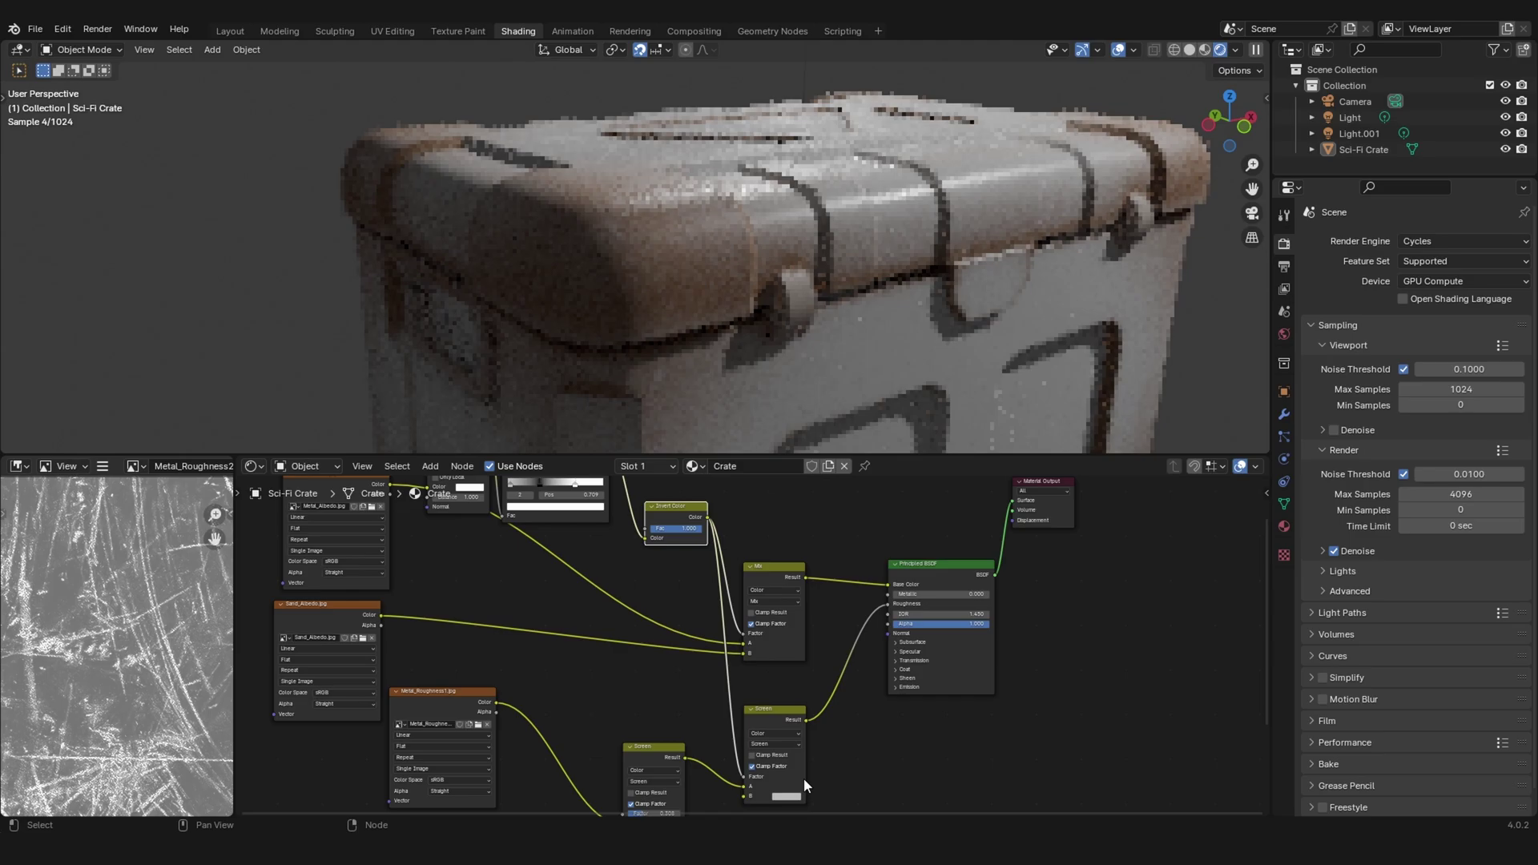
{"action": "middle_click_drag", "start_coordinate": [804, 786], "coordinate": [783, 698], "text": "ctrl"}
{"action": "middle_click_drag", "start_coordinate": [783, 698], "coordinate": [856, 572]}
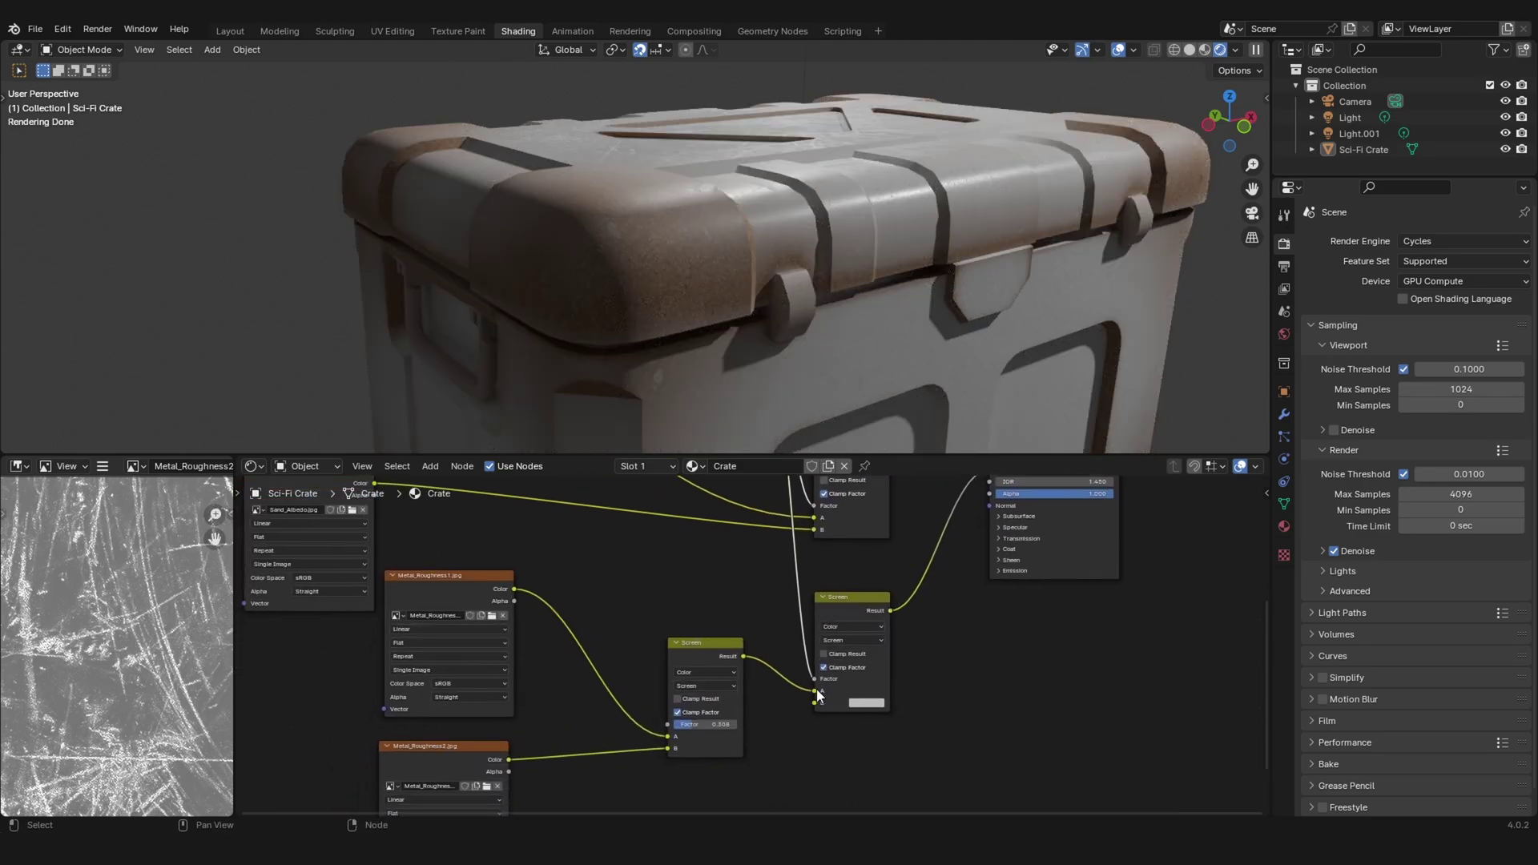
Duplicate the albedo Mix node, place the copy below it, and connect its Result to the Metallic of the Principled BSDF.
{"action": "middle_click_drag", "start_coordinate": [702, 598], "coordinate": [820, 772]}
{"action": "scroll", "coordinate": [820, 772], "scroll_direction": "down", "scroll_amount": 1}
{"action": "middle_click_drag", "start_coordinate": [961, 687], "coordinate": [793, 673]}
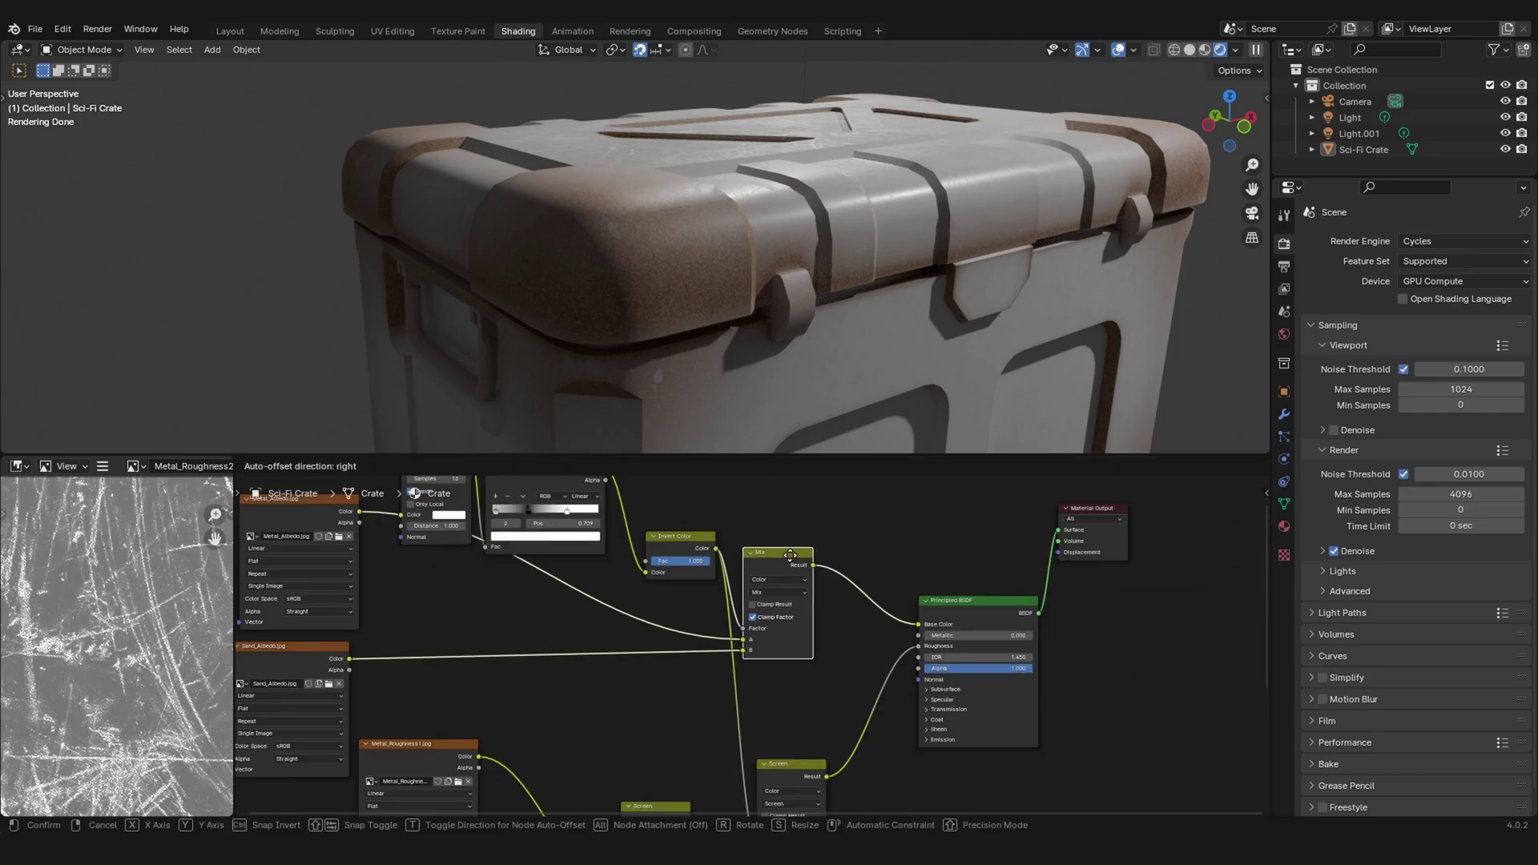
{"action": "left_click_drag", "start_coordinate": [802, 605], "coordinate": [787, 546]}
{"action": "key", "text": "shift+d"}
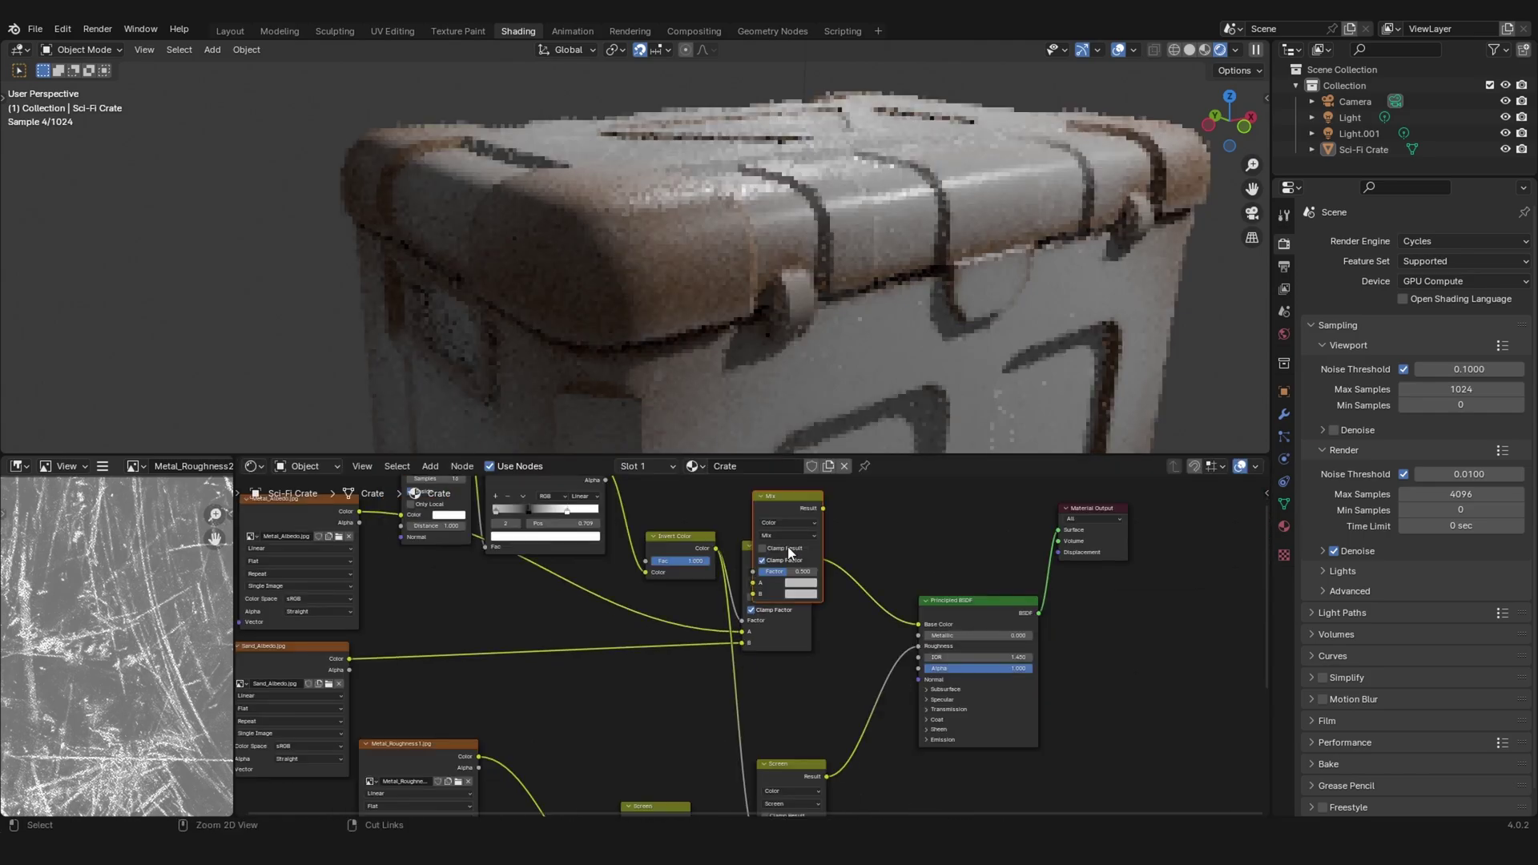
{"action": "left_click", "coordinate": [631, 672]}
{"action": "left_click_drag", "start_coordinate": [677, 685], "coordinate": [918, 636]}
{"action": "scroll", "coordinate": [701, 742], "scroll_direction": "up", "scroll_amount": 1}
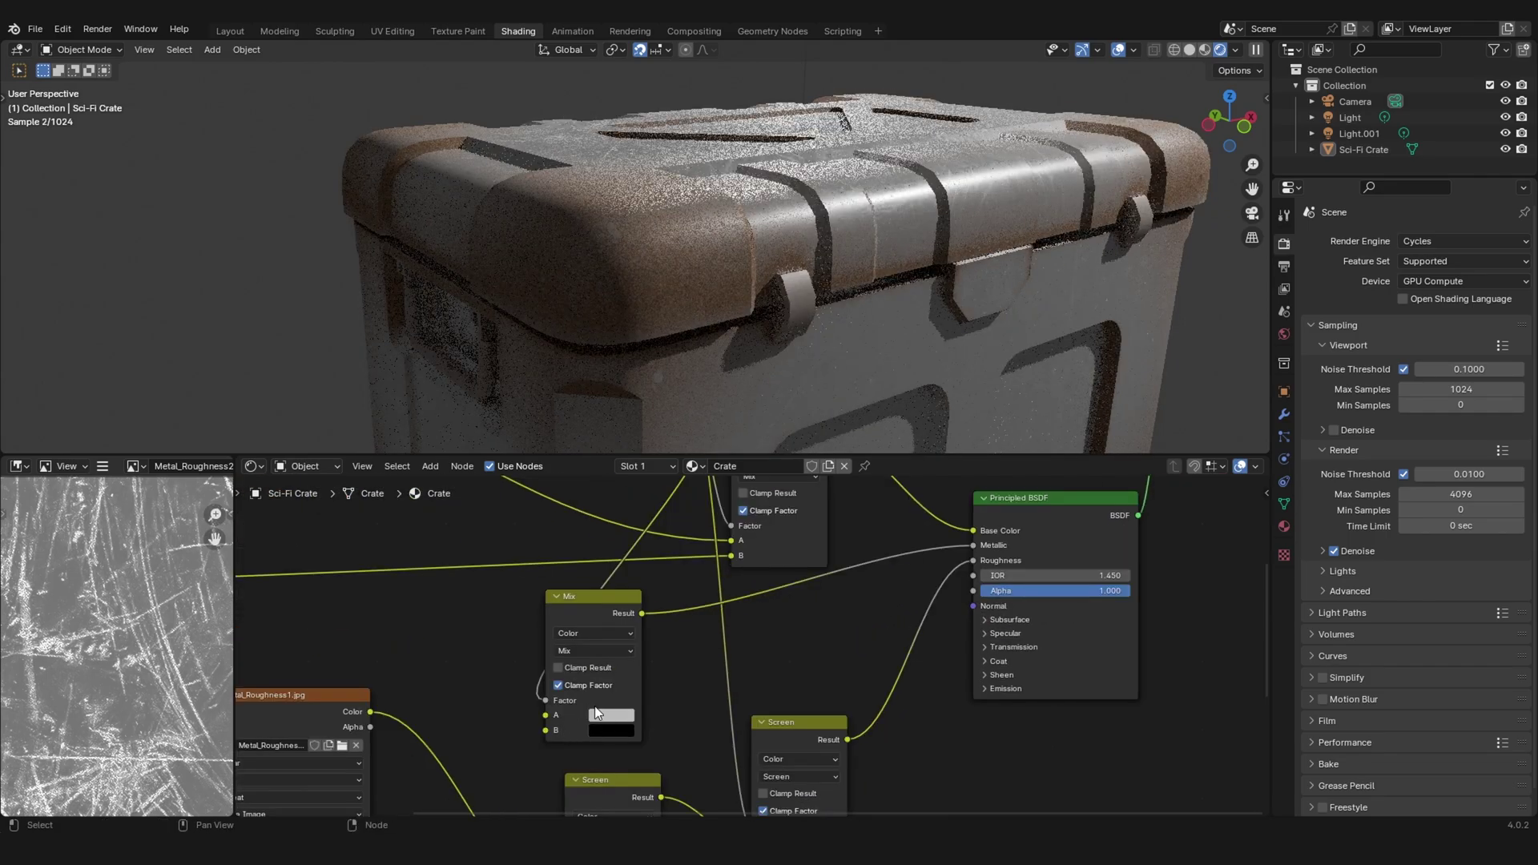
Set color A of the metallic Mix node to white with Value 1.000 and view the whole crate.
{"action": "left_click", "coordinate": [604, 716]}
{"action": "left_click_drag", "start_coordinate": [726, 526], "coordinate": [726, 497]}
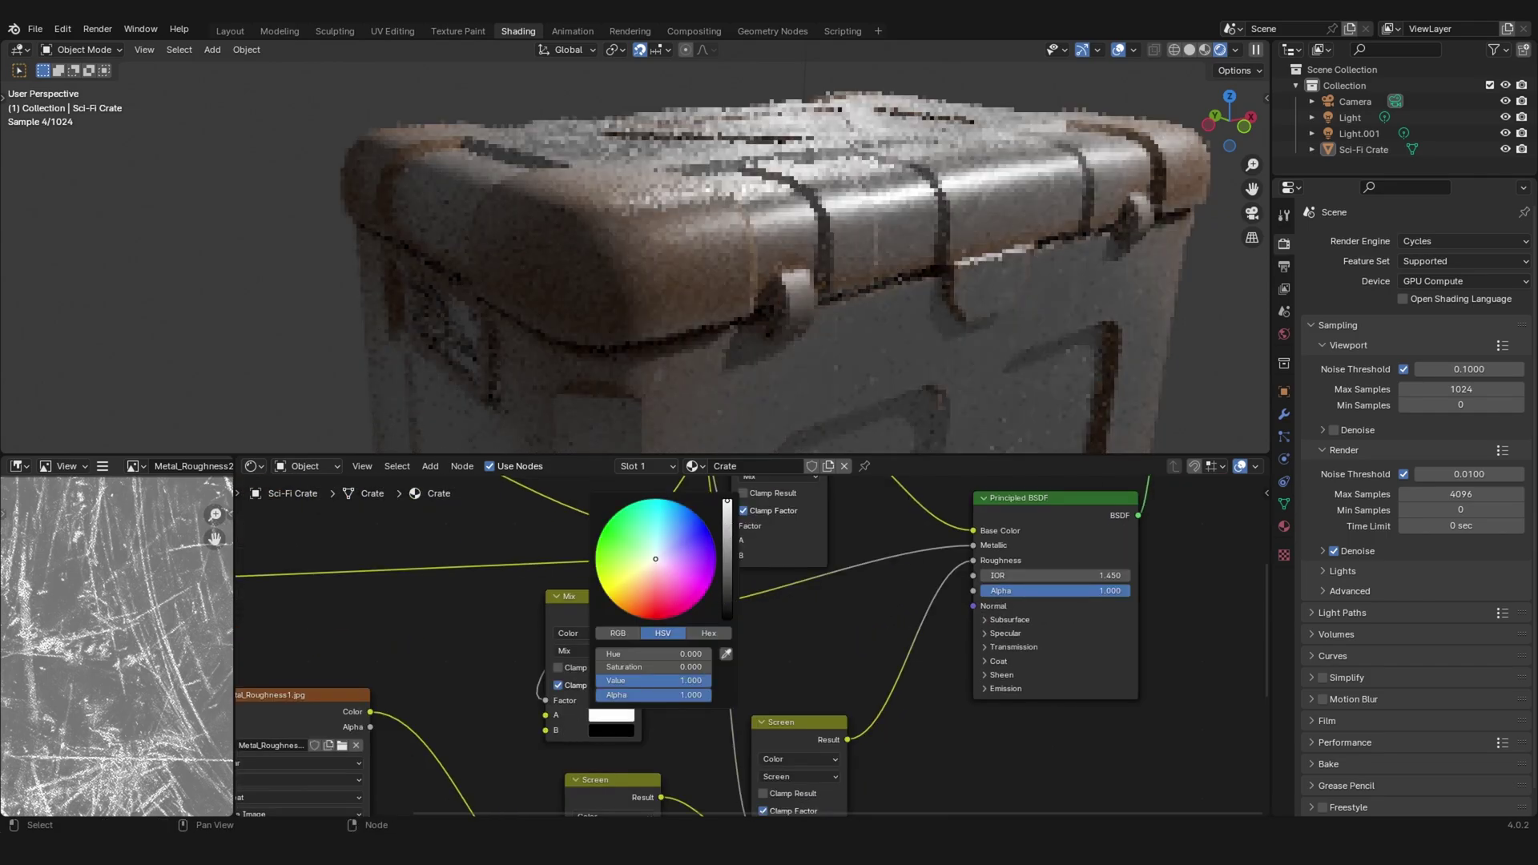
{"action": "middle_click_drag", "start_coordinate": [785, 435], "coordinate": [820, 279], "text": "ctrl"}
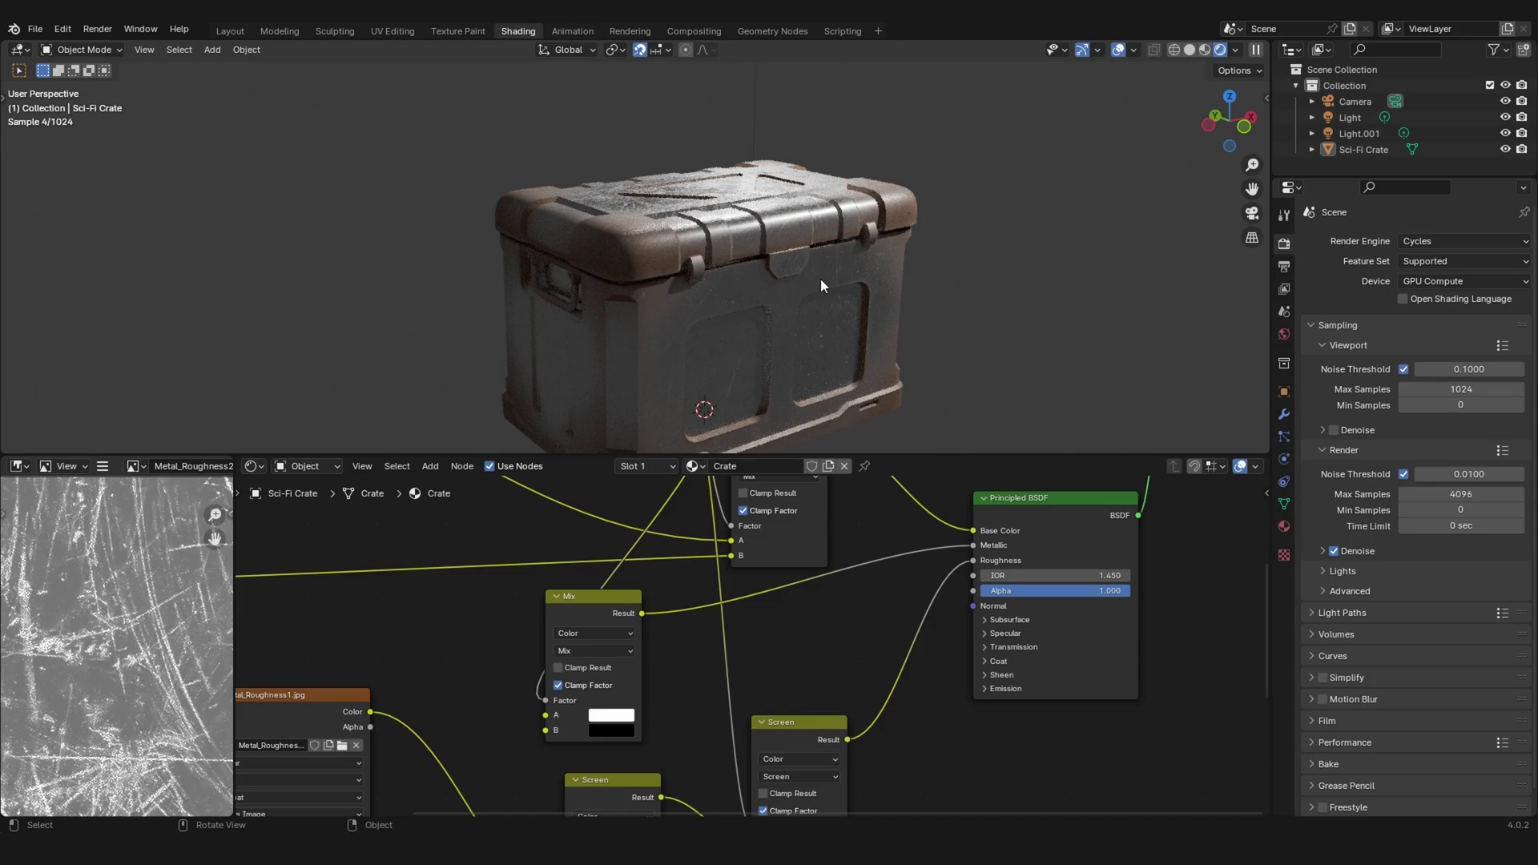
{"action": "middle_click_drag", "start_coordinate": [801, 359], "coordinate": [795, 276]}
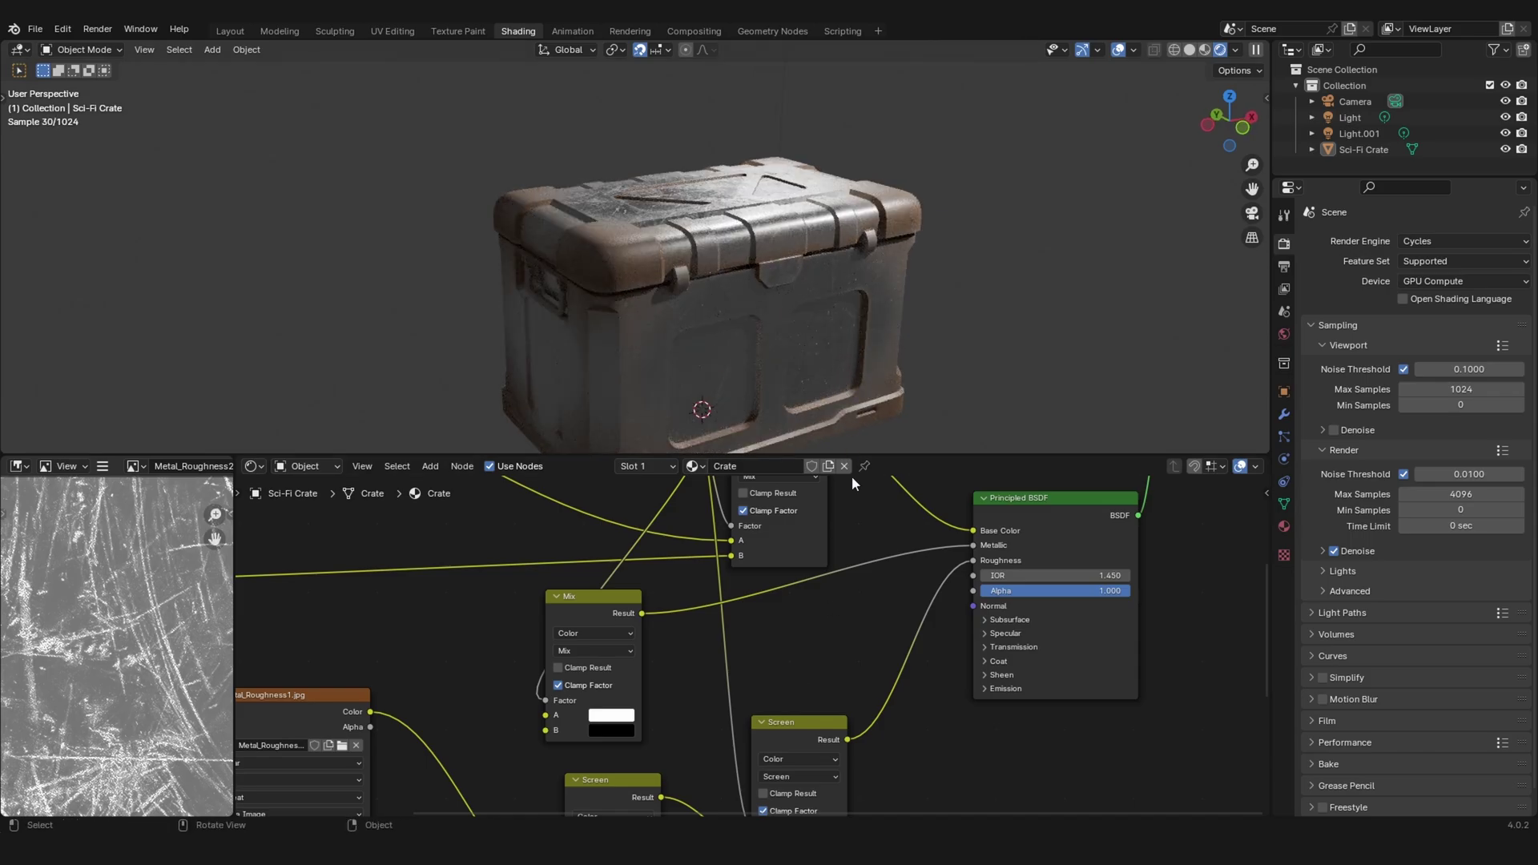
Insert a Hue/Saturation/Value node after the Metal_Albedo.jpg texture, making room for it, and lower its Value.
{"action": "middle_click_drag", "start_coordinate": [823, 659], "coordinate": [752, 688]}
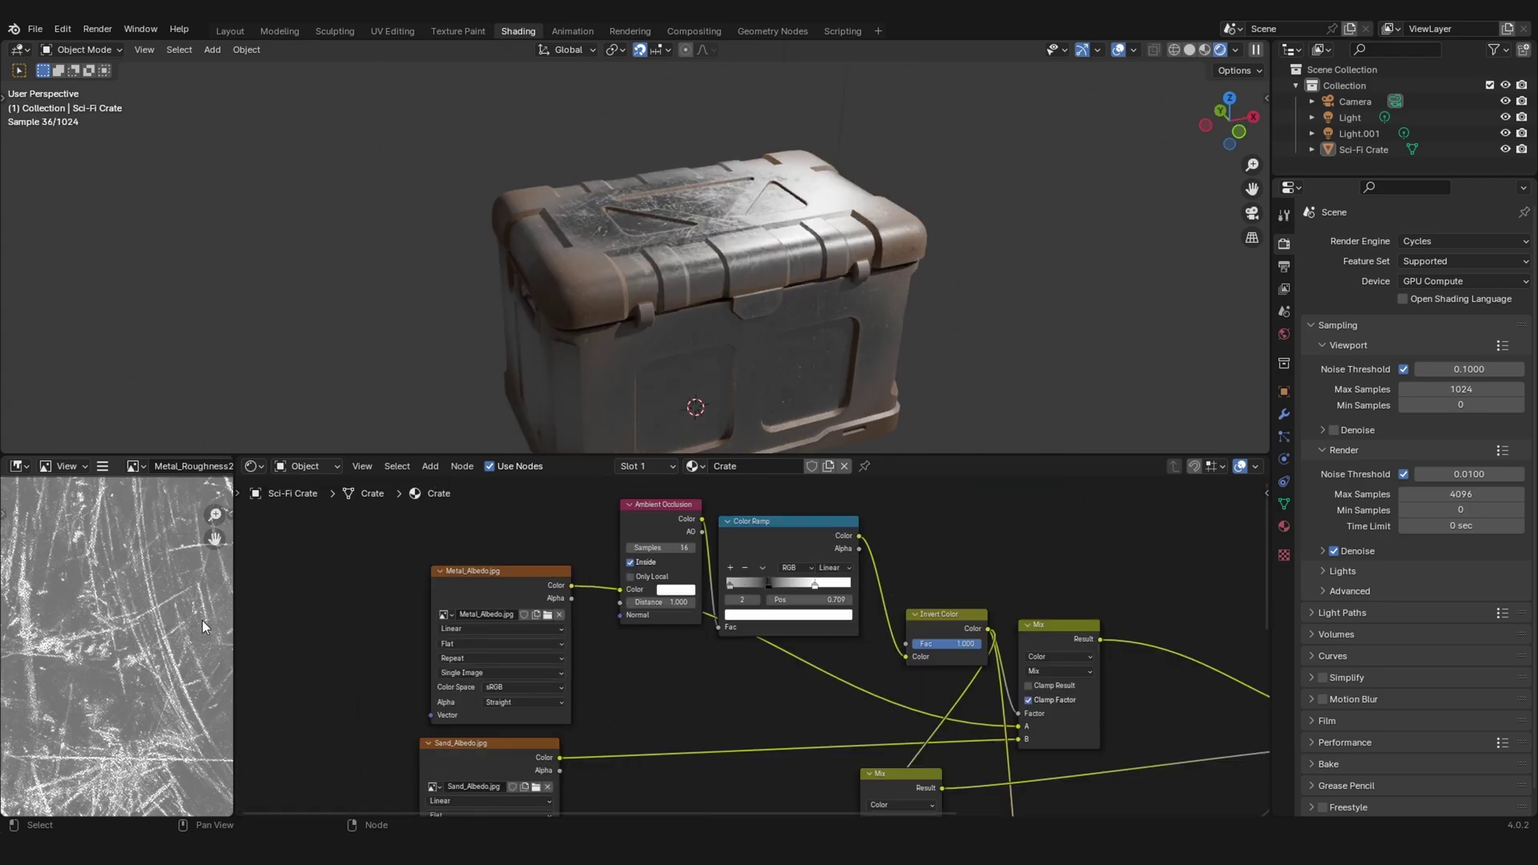
{"action": "left_click", "coordinate": [446, 609]}
{"action": "left_click_drag", "start_coordinate": [531, 575], "coordinate": [313, 583]}
{"action": "middle_click_drag", "start_coordinate": [432, 575], "coordinate": [724, 584]}
{"action": "key", "text": "shift+a"}
{"action": "type", "text": "hue"}
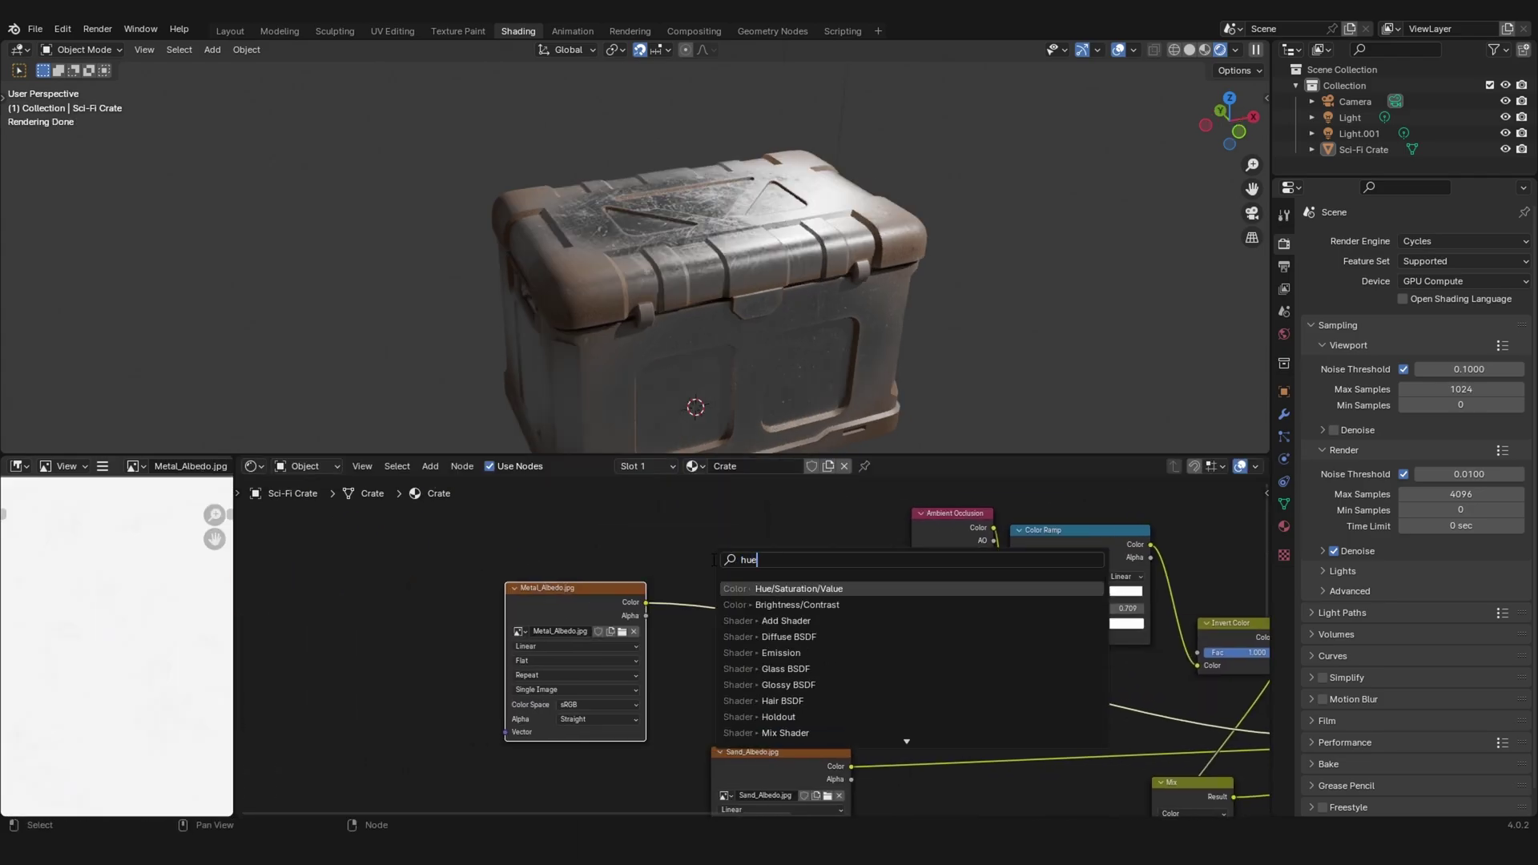
{"action": "key", "text": "Return"}
{"action": "left_click", "coordinate": [694, 549]}
{"action": "scroll", "coordinate": [751, 645], "scroll_direction": "up", "scroll_amount": 5}
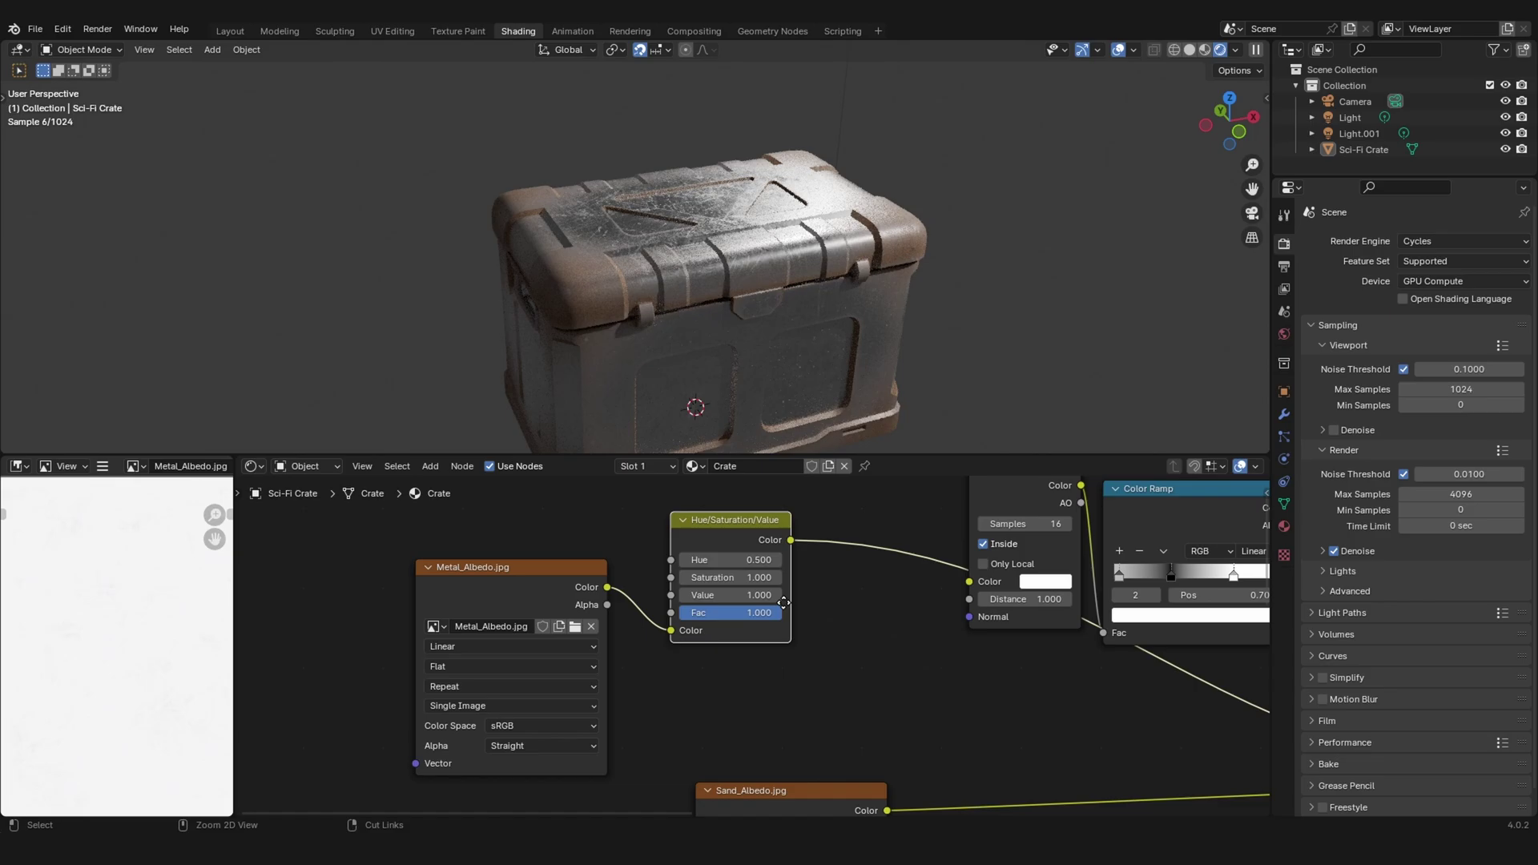
{"action": "mouse_move", "coordinate": [745, 592]}
{"action": "left_mouse_down"}
{"action": "mouse_move", "coordinate": [678, 591]}
{"action": "mouse_move", "coordinate": [765, 591]}
{"action": "mouse_move", "coordinate": [691, 591]}
{"action": "mouse_move", "coordinate": [725, 592]}
{"action": "left_mouse_up"}
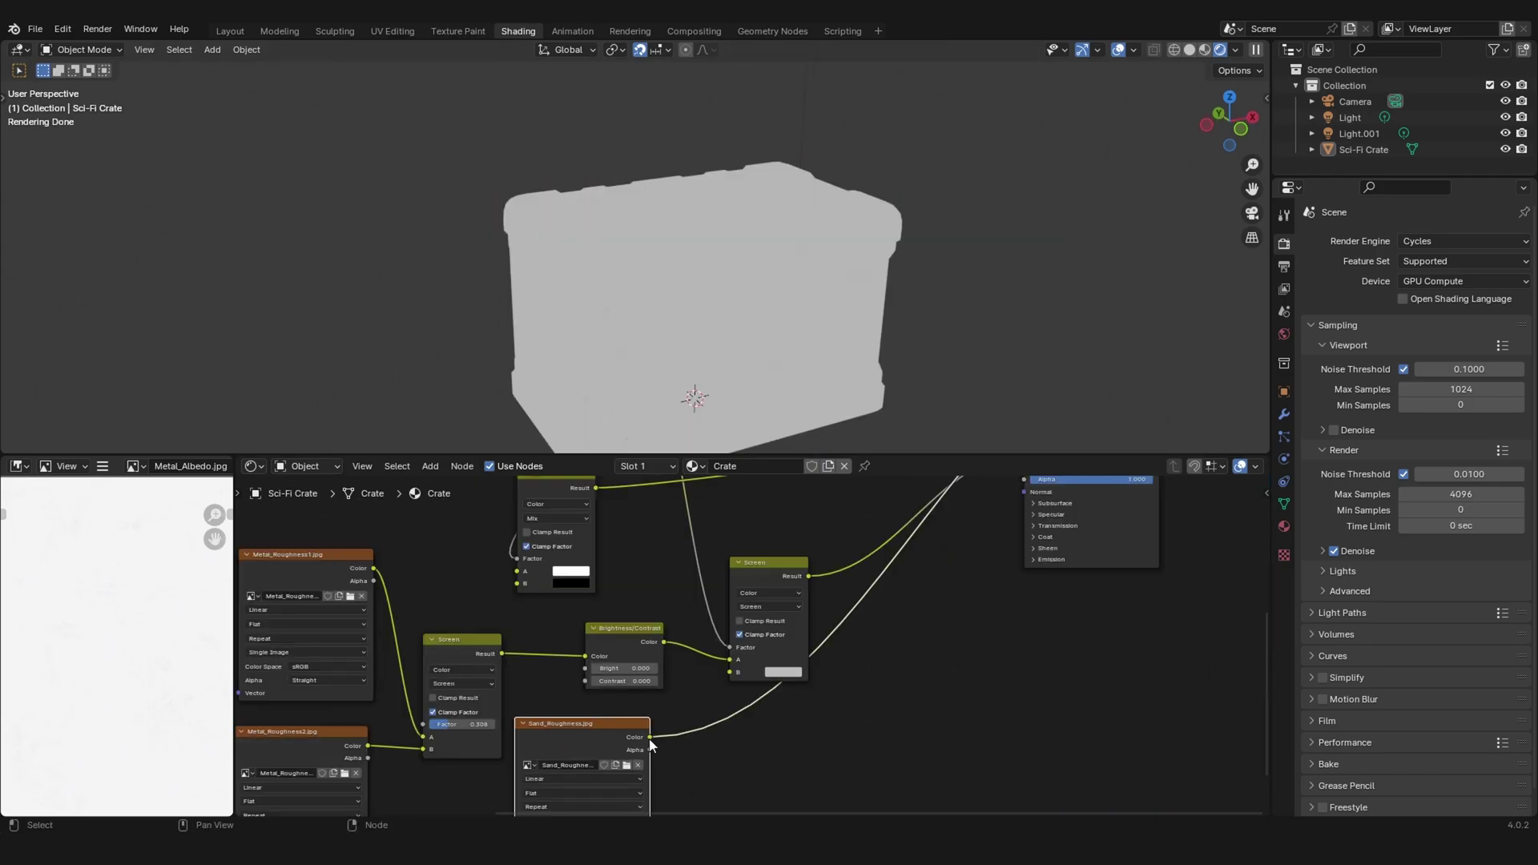
Connect the Sand_Roughness.jpg Color to input B of the final roughness mix node and preview the Principled BSDF.
{"action": "left_click_drag", "start_coordinate": [650, 738], "coordinate": [729, 672]}
{"action": "middle_click_drag", "start_coordinate": [907, 583], "coordinate": [712, 732]}
{"action": "left_click", "coordinate": [907, 574], "text": "ctrl+shift"}
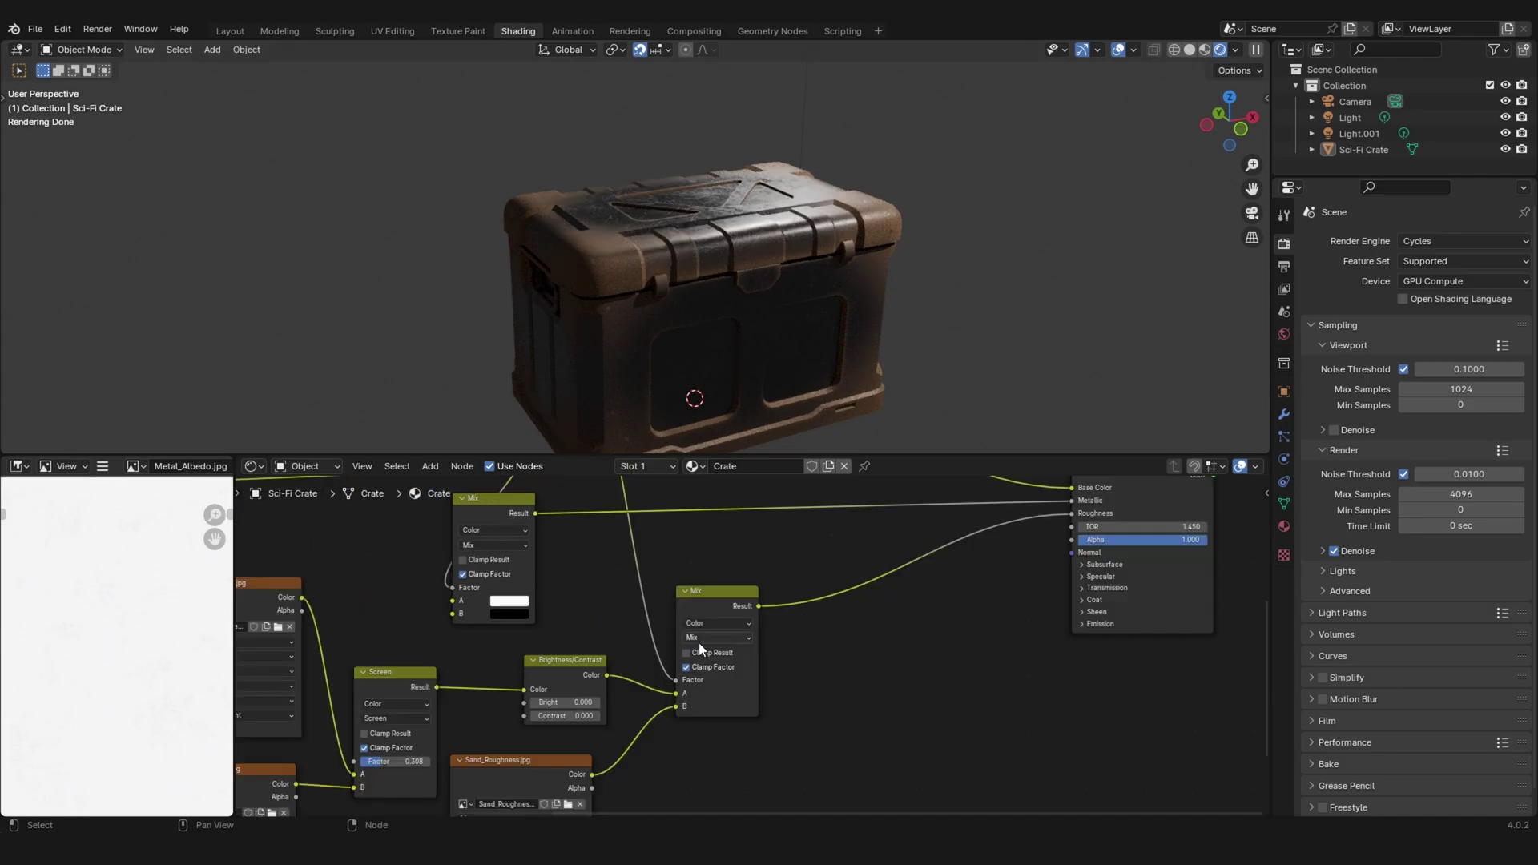
Add a Normal Map node below the Principled BSDF and connect it to the shader's Normal input.
{"action": "middle_click_drag", "start_coordinate": [844, 641], "coordinate": [653, 668]}
{"action": "middle_click_drag", "start_coordinate": [862, 570], "coordinate": [863, 580]}
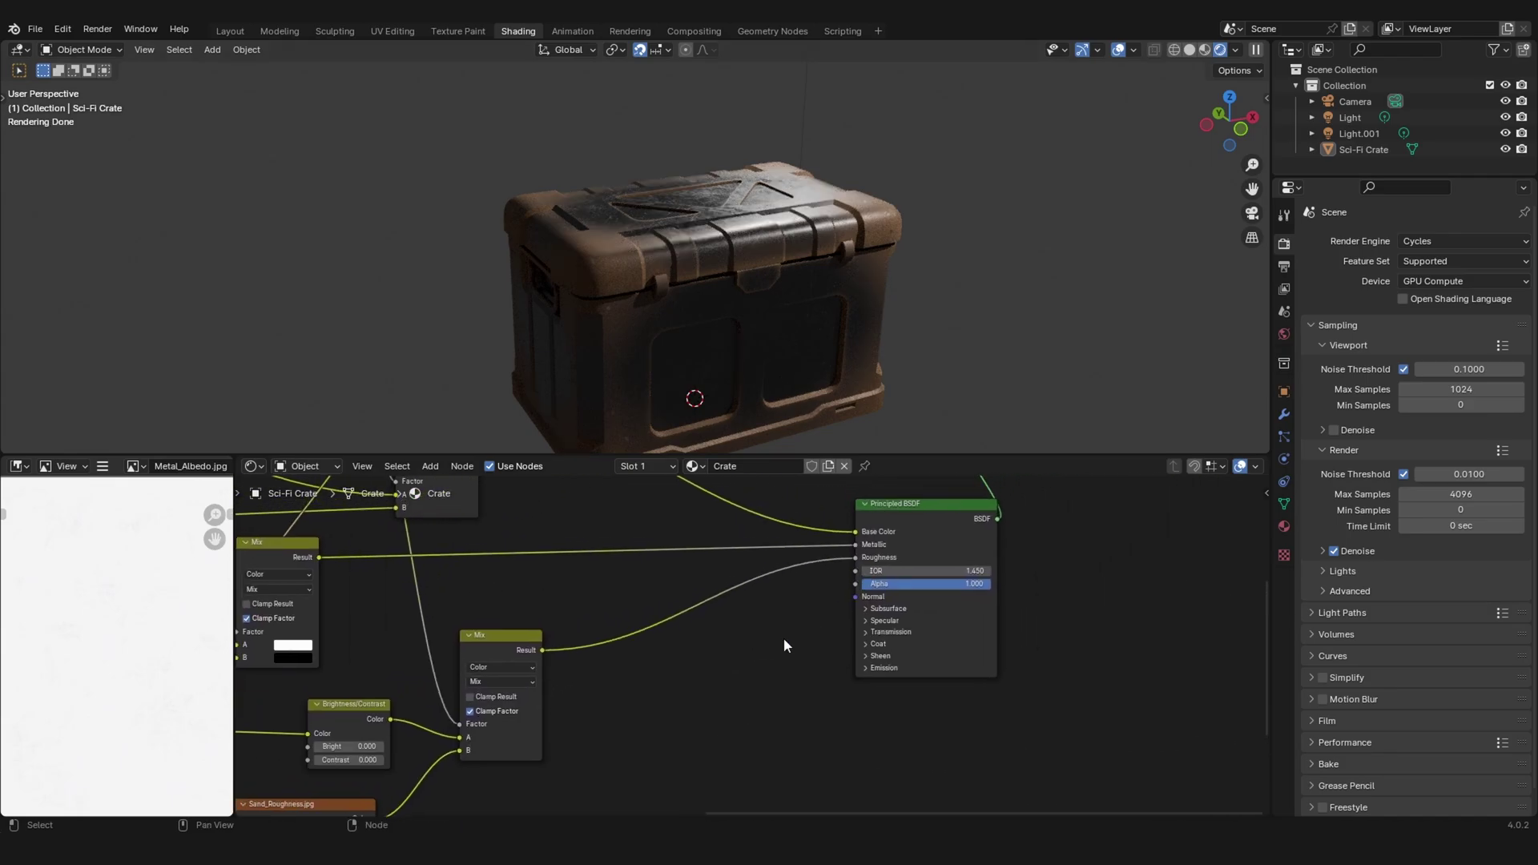
{"action": "key", "text": "shift+a"}
{"action": "left_click", "coordinate": [770, 606]}
{"action": "type", "text": "normal"}
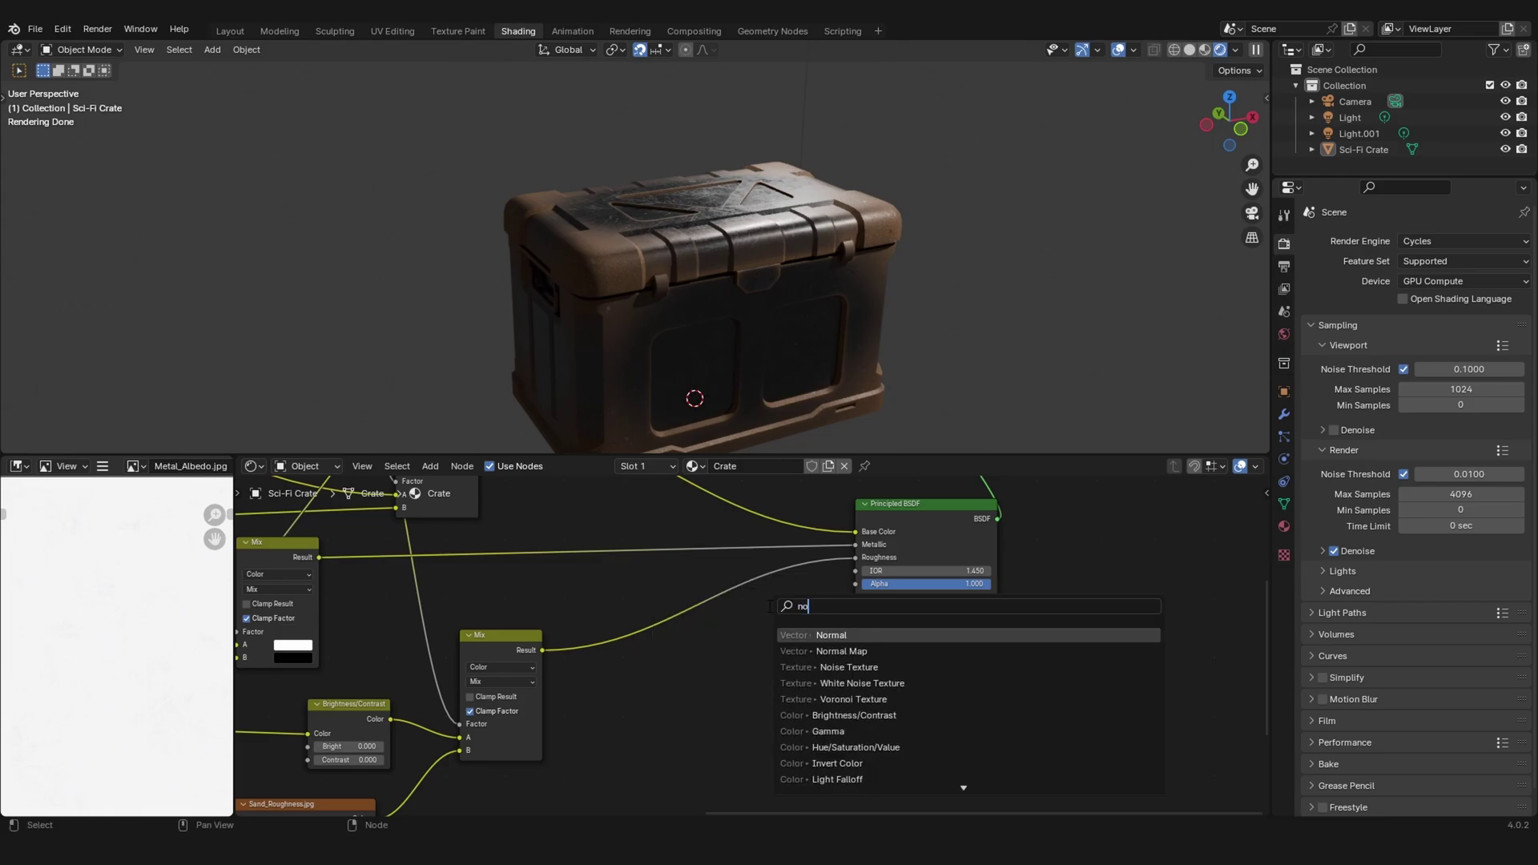
{"action": "key", "text": "Return"}
{"action": "left_click", "coordinate": [706, 651]}
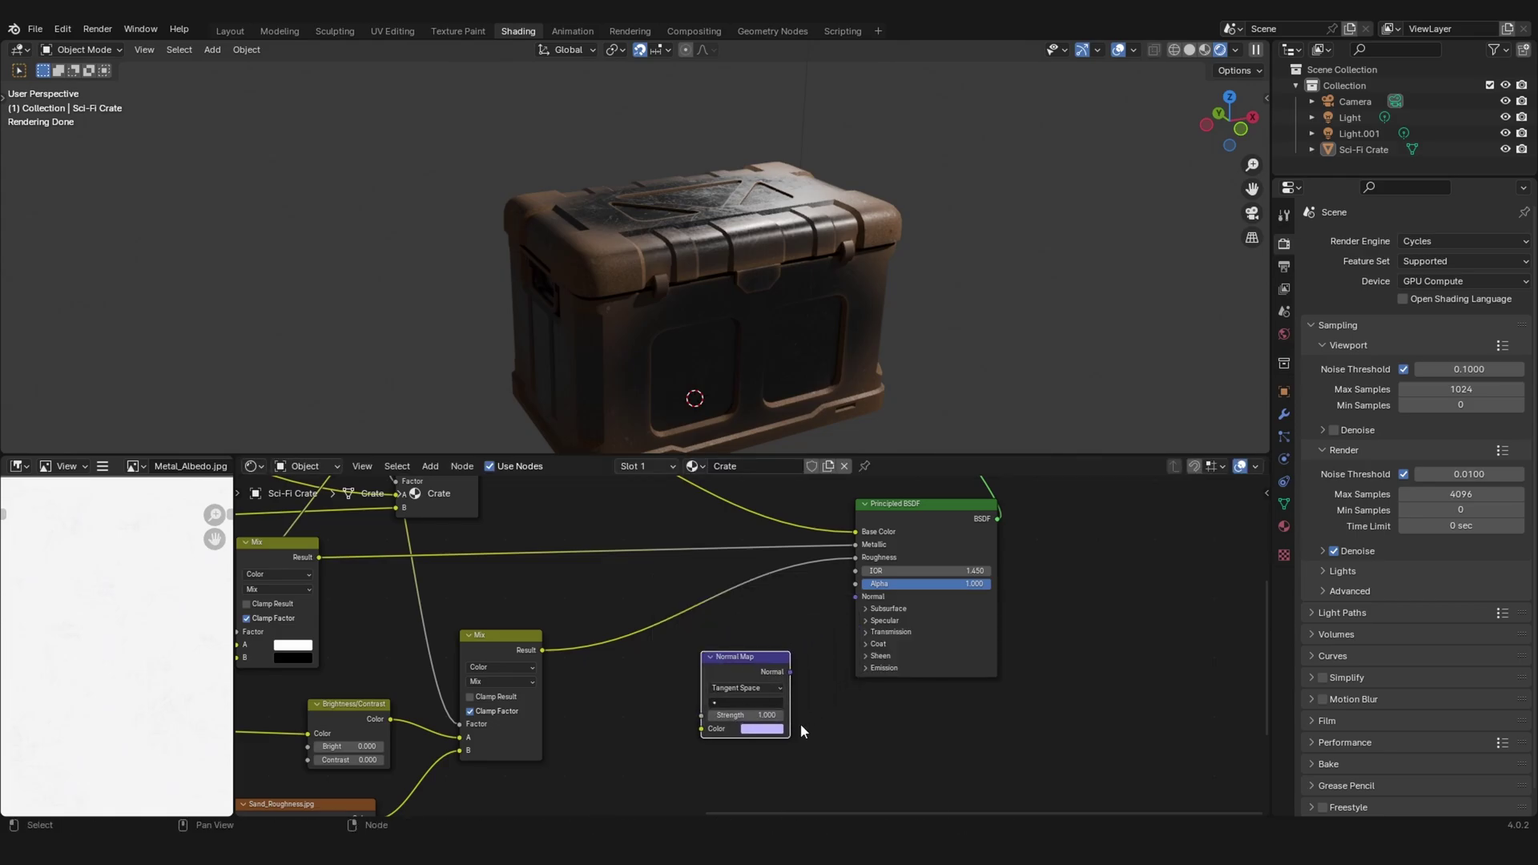
{"action": "middle_click_drag", "start_coordinate": [802, 725], "coordinate": [810, 703]}
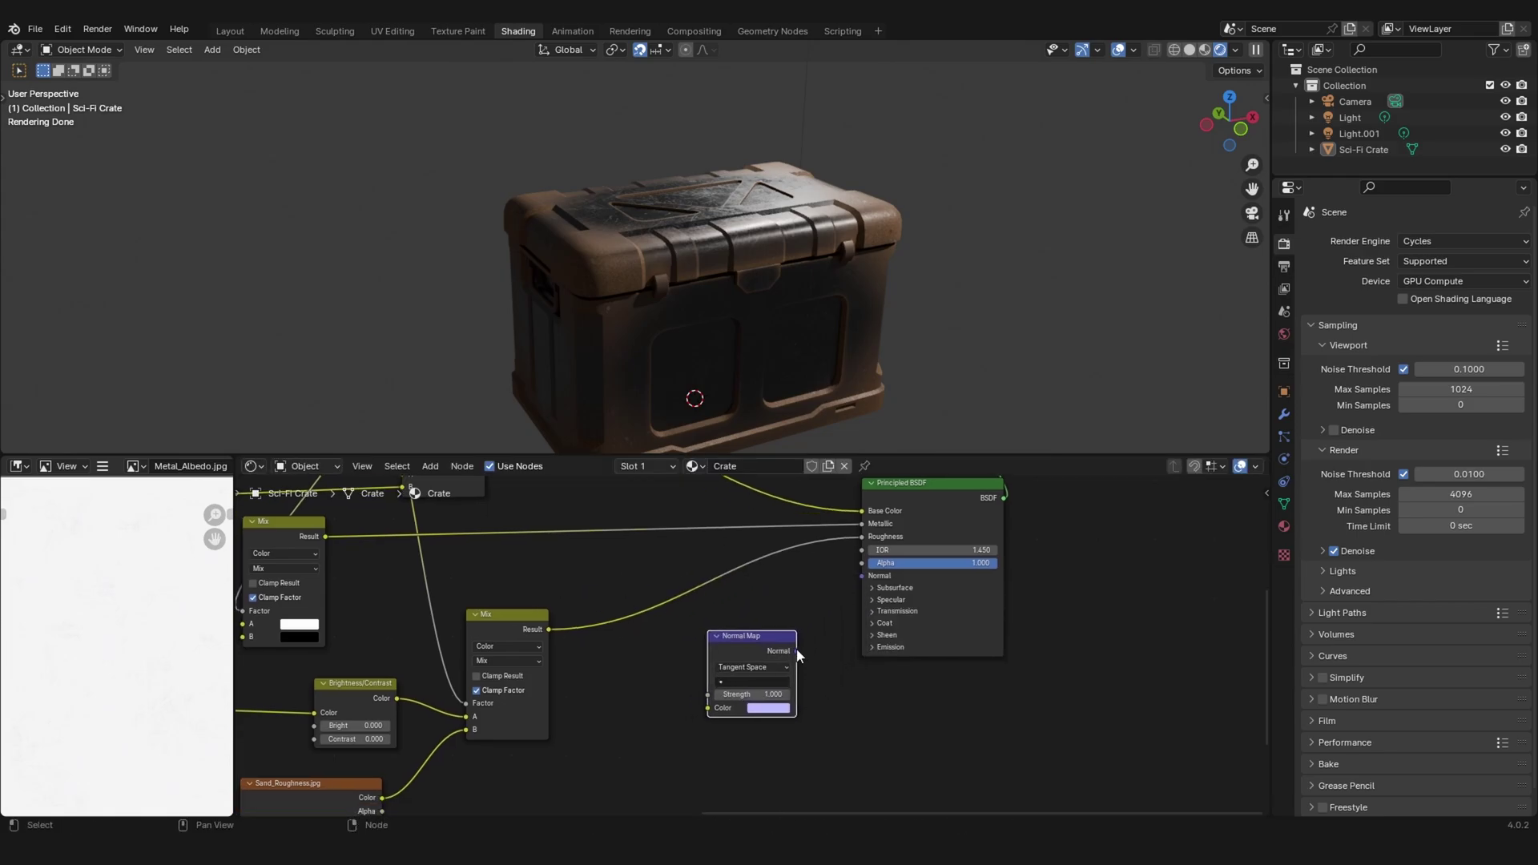
{"action": "left_click_drag", "start_coordinate": [797, 651], "coordinate": [862, 576]}
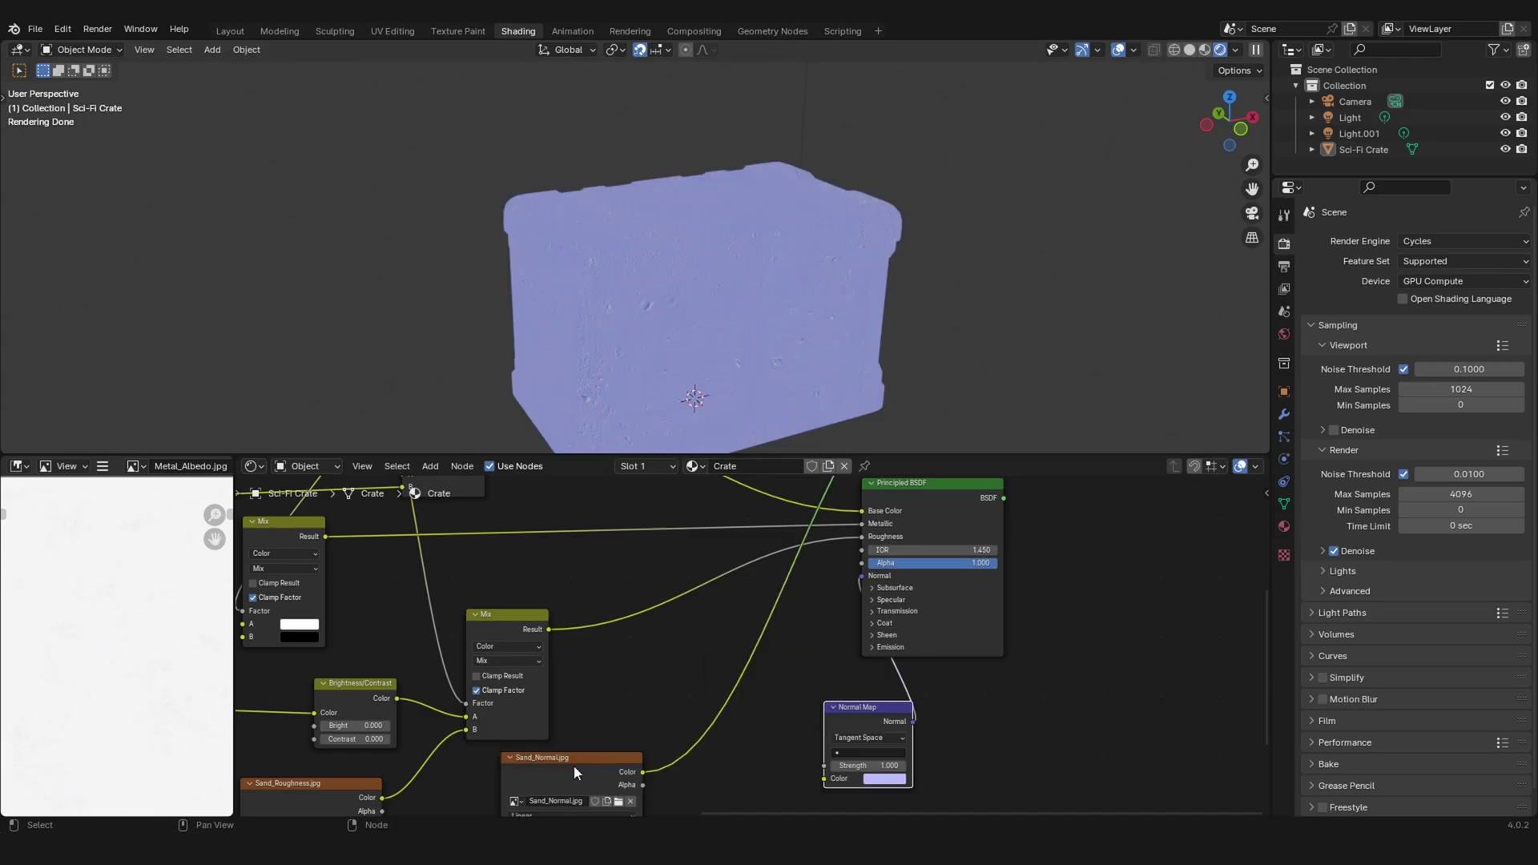
Connect the Sand_Normal.jpg Color to the Normal Map node's Color and preview the Principled BSDF.
{"action": "left_click", "coordinate": [573, 766]}
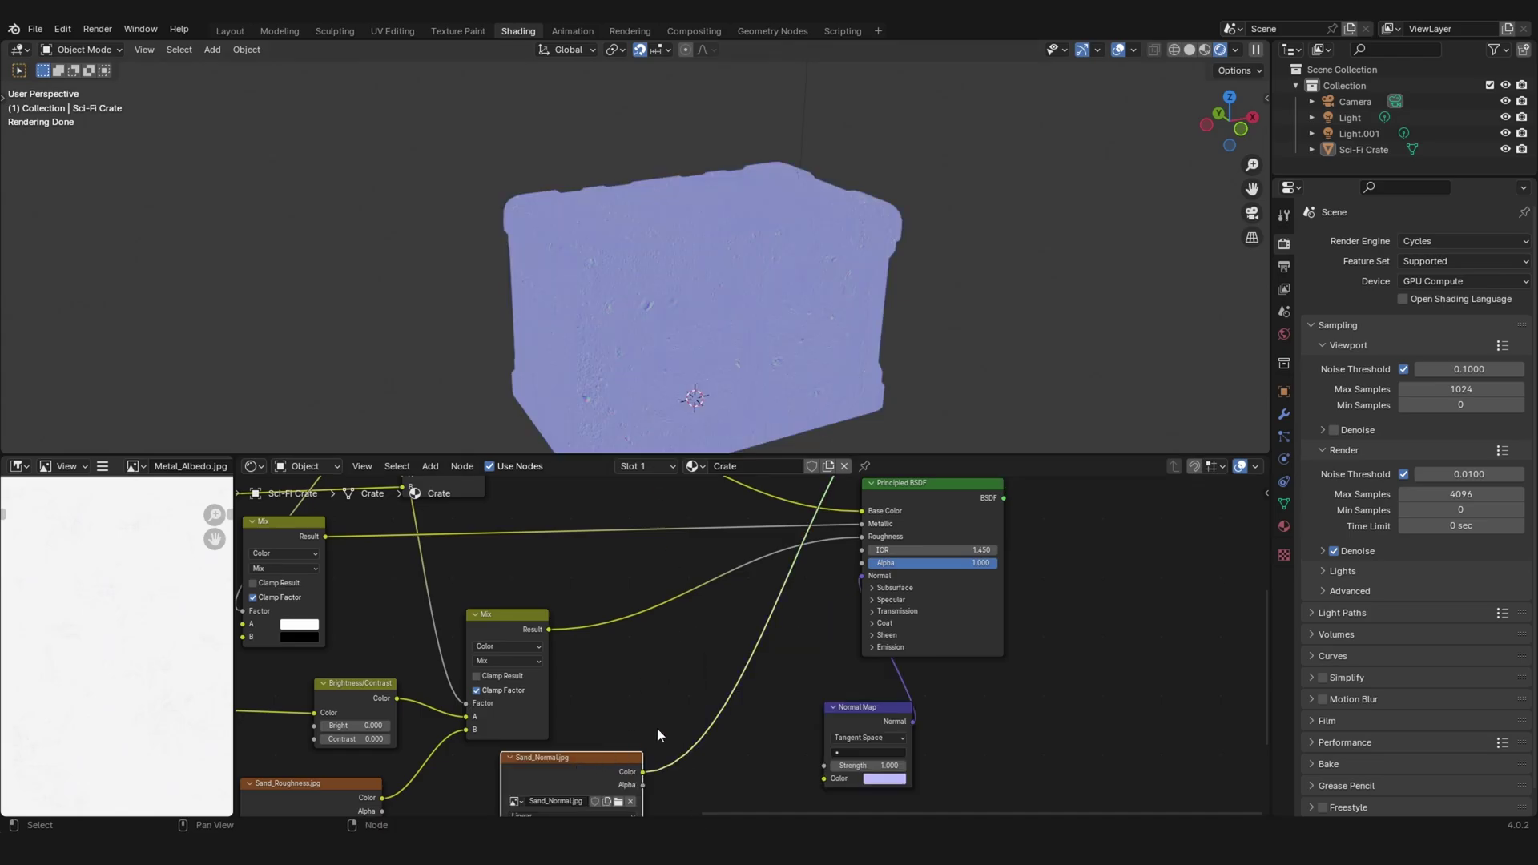
{"action": "scroll", "coordinate": [659, 713], "scroll_direction": "down", "scroll_amount": 2, "text": "shift"}
{"action": "left_click_drag", "start_coordinate": [640, 699], "coordinate": [821, 706]}
{"action": "middle_click_drag", "start_coordinate": [862, 637], "coordinate": [813, 752]}
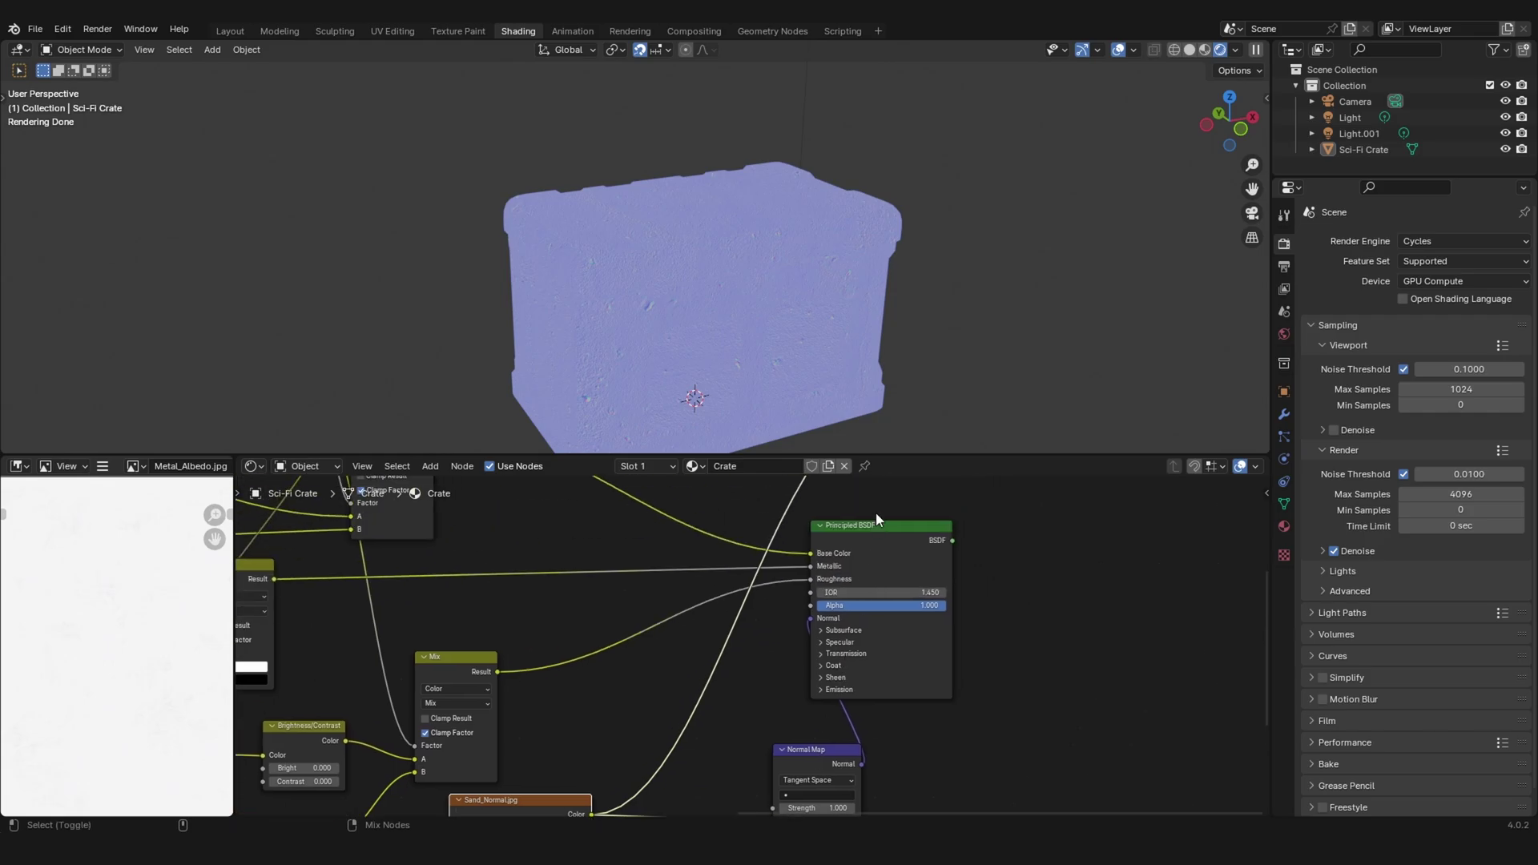
{"action": "left_click", "coordinate": [867, 525], "text": "ctrl+shift"}
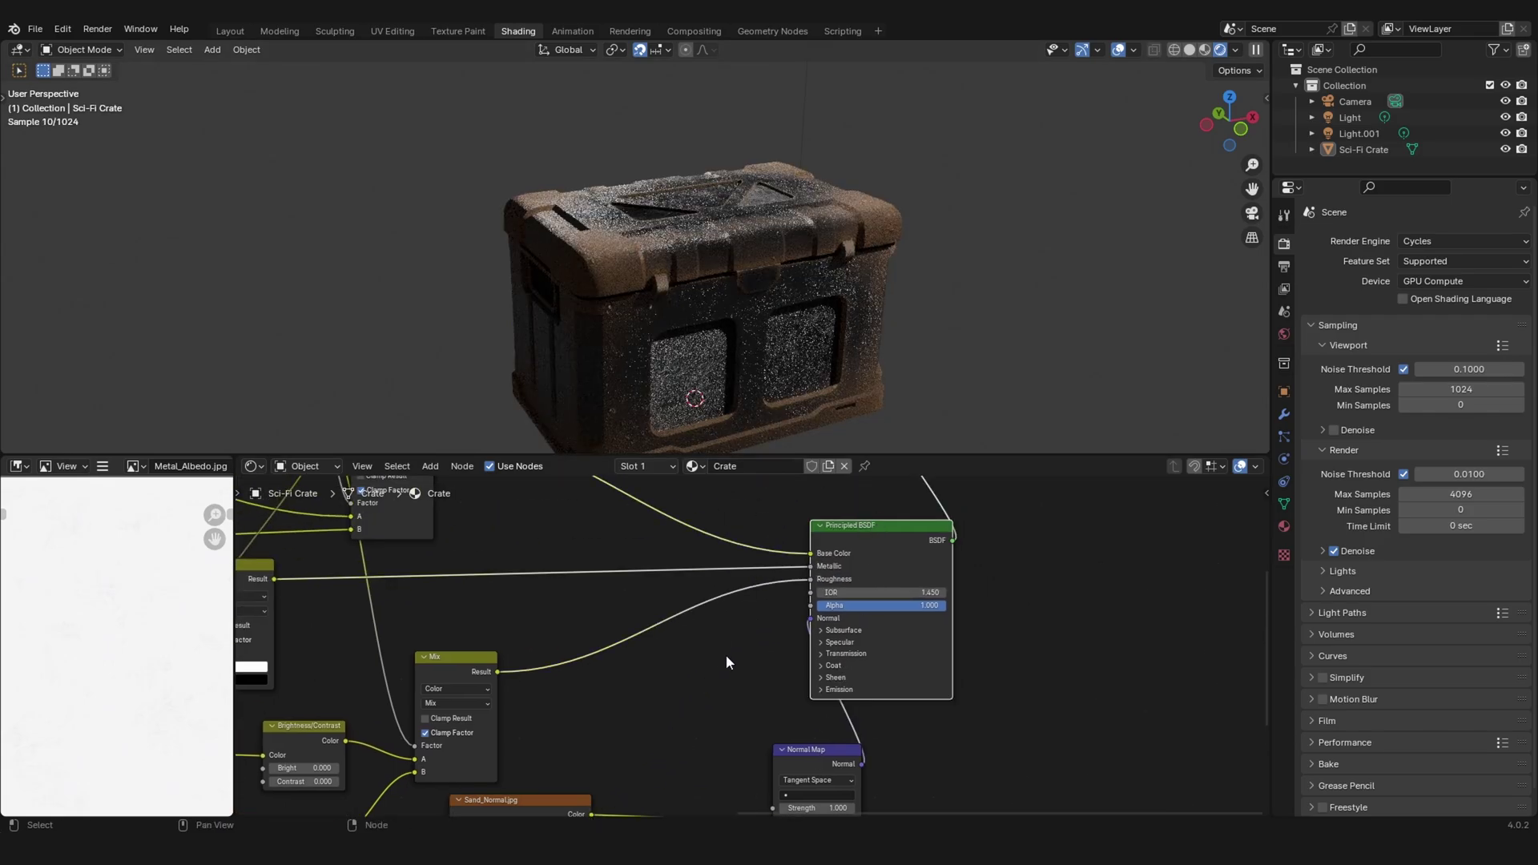
Set the color space of the Sand_Normal.jpg texture to Non-Color.
{"action": "middle_click_drag", "start_coordinate": [726, 655], "coordinate": [821, 463]}
{"action": "scroll", "coordinate": [651, 740], "scroll_direction": "up", "scroll_amount": 3}
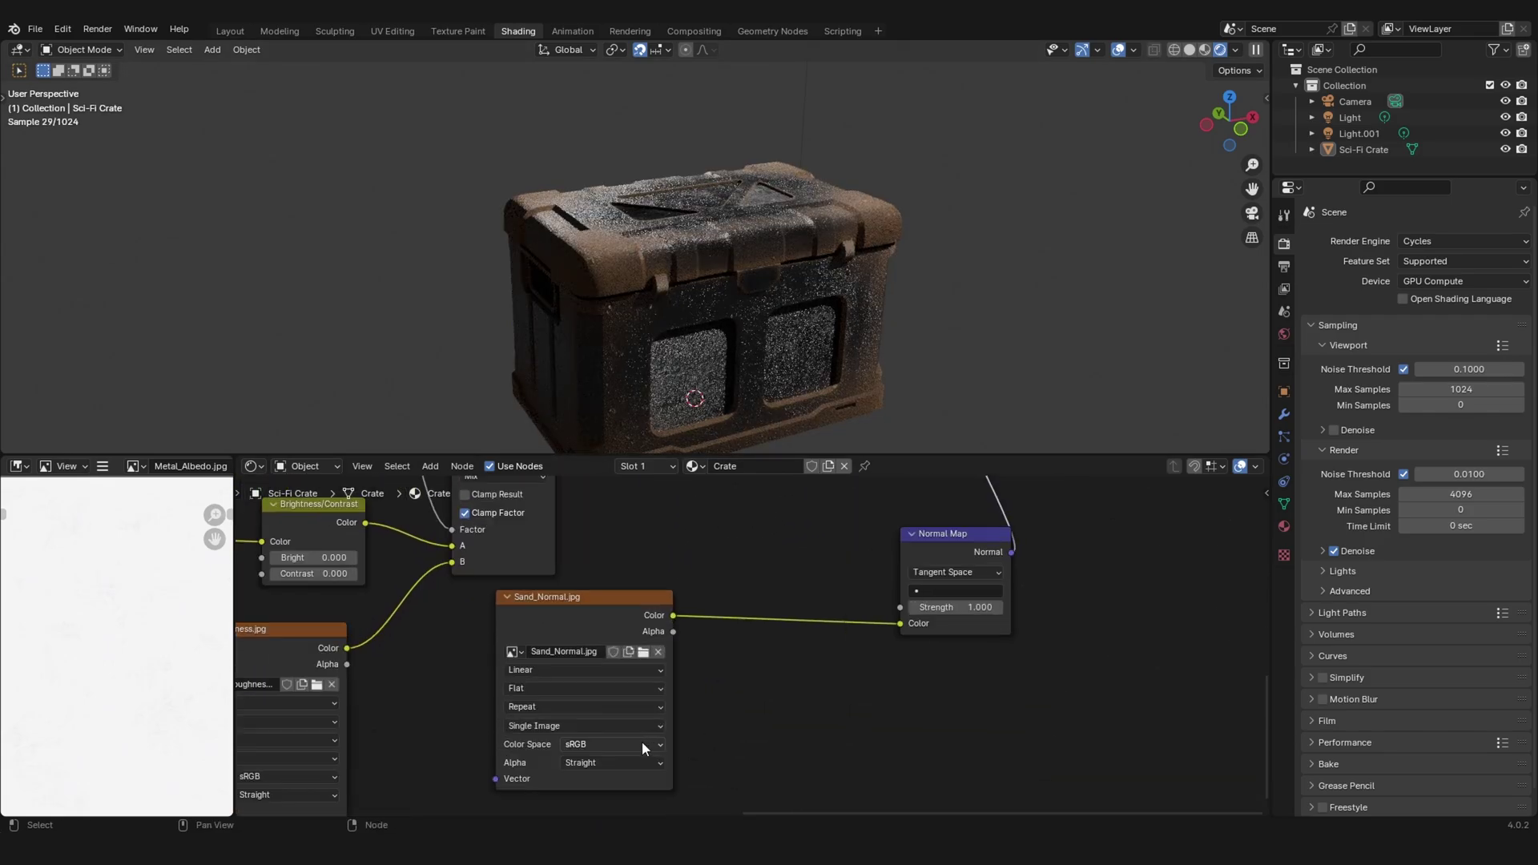
{"action": "left_click", "coordinate": [642, 742]}
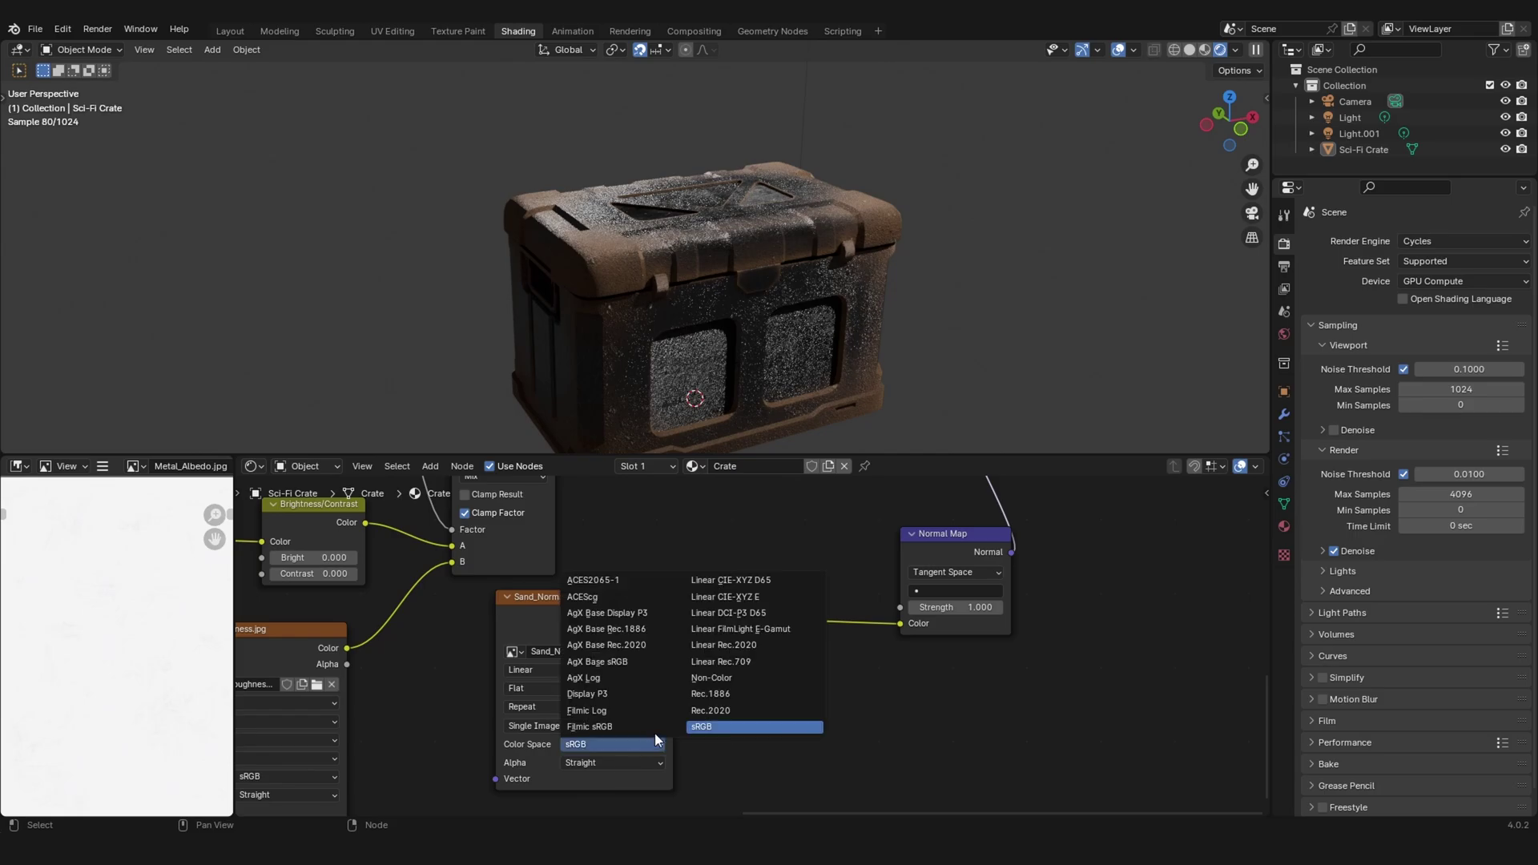
{"action": "left_click", "coordinate": [707, 678]}
{"action": "scroll", "coordinate": [623, 574], "scroll_direction": "down", "scroll_amount": 1}
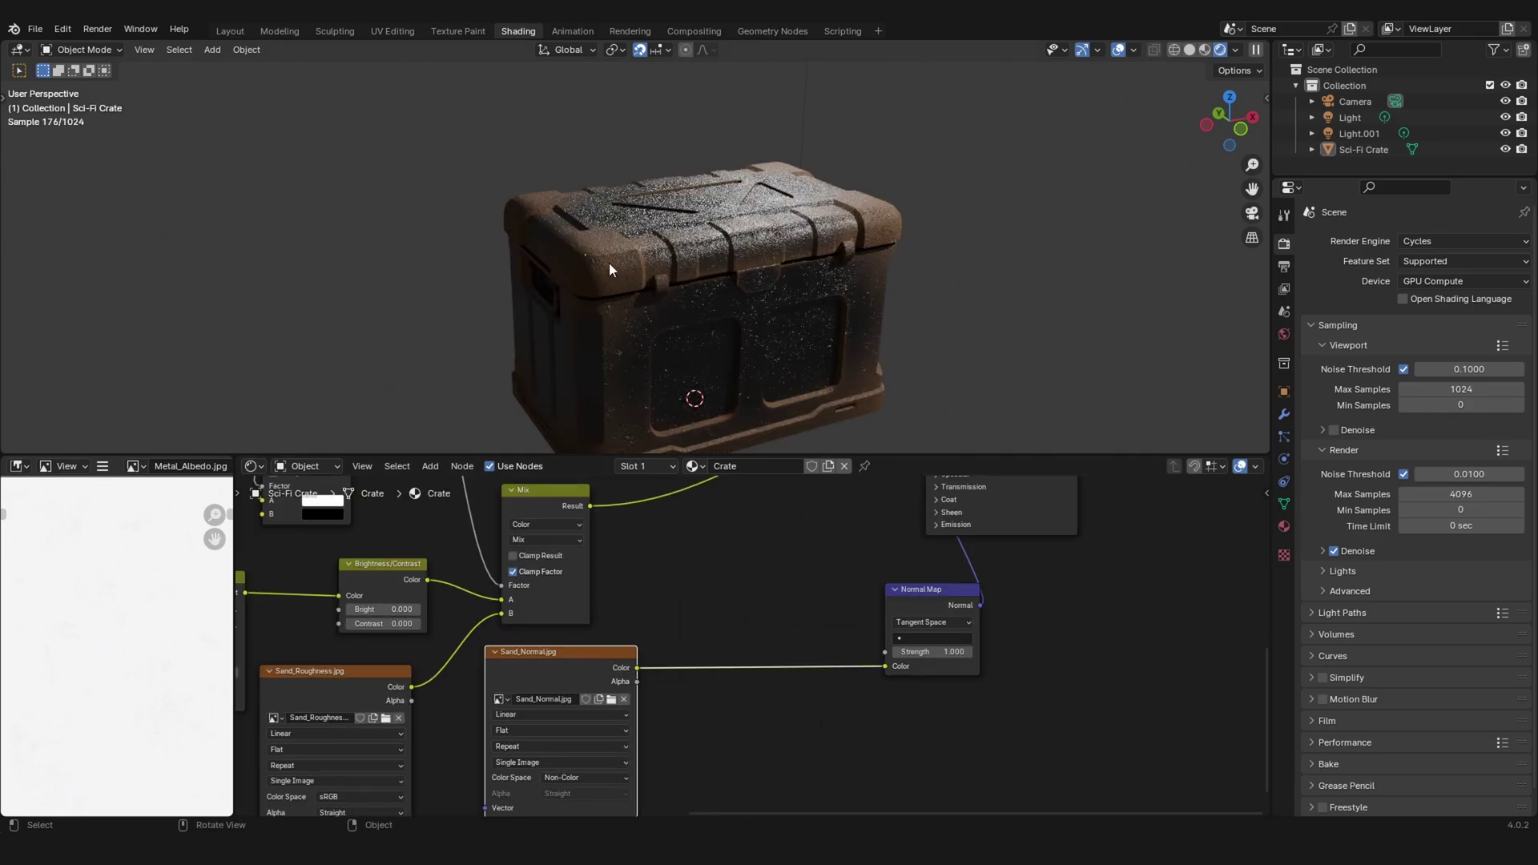
Insert a Mix Color node between Sand_Normal.jpg and the Normal Map node, with the texture feeding input B.
{"action": "key", "text": "shift+a"}
{"action": "left_click", "coordinate": [737, 594]}
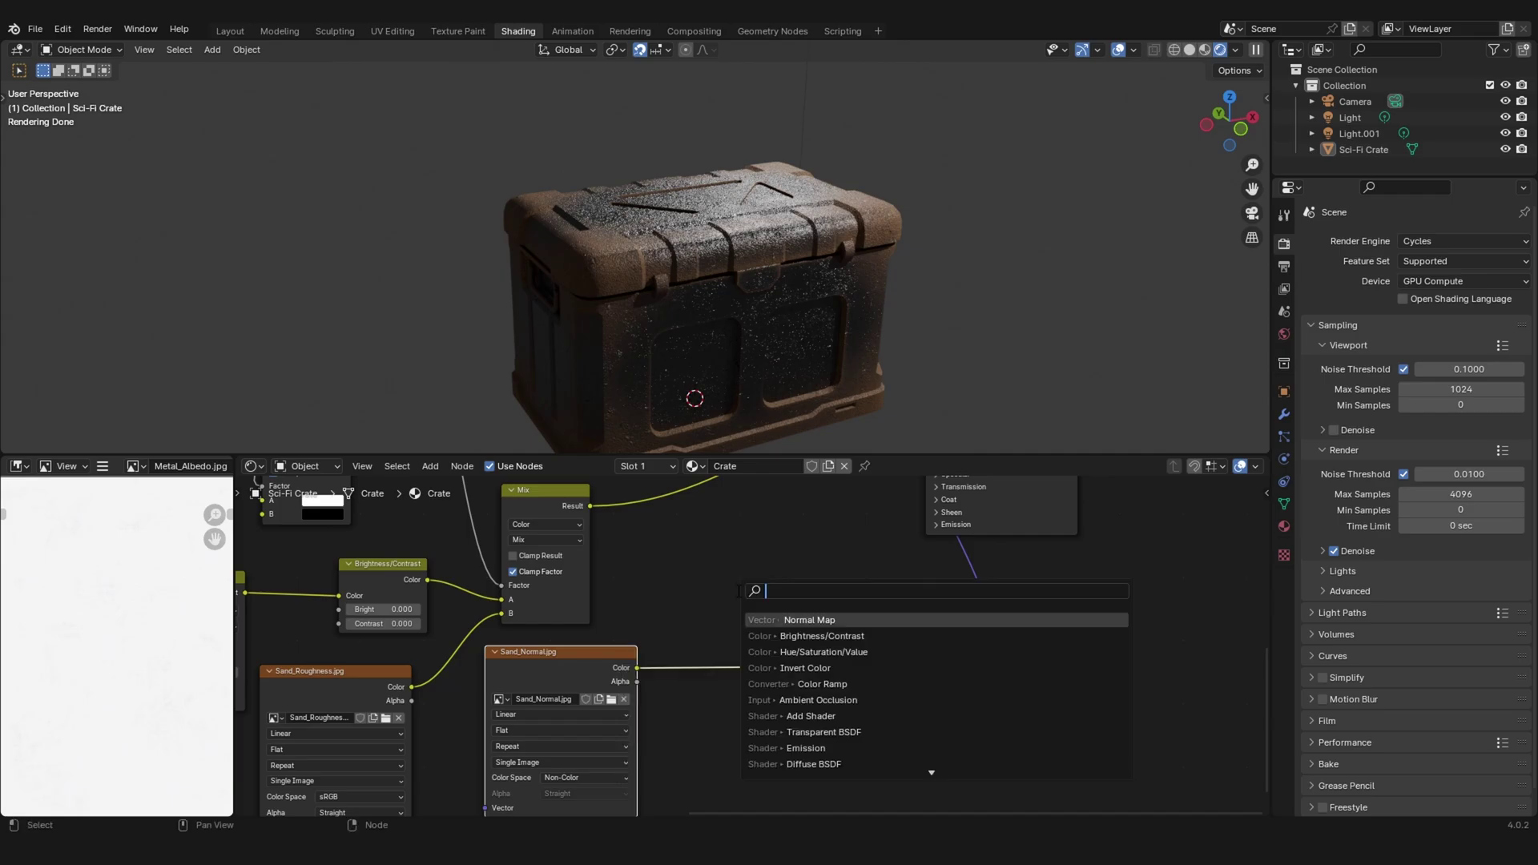
{"action": "type", "text": "mix"}
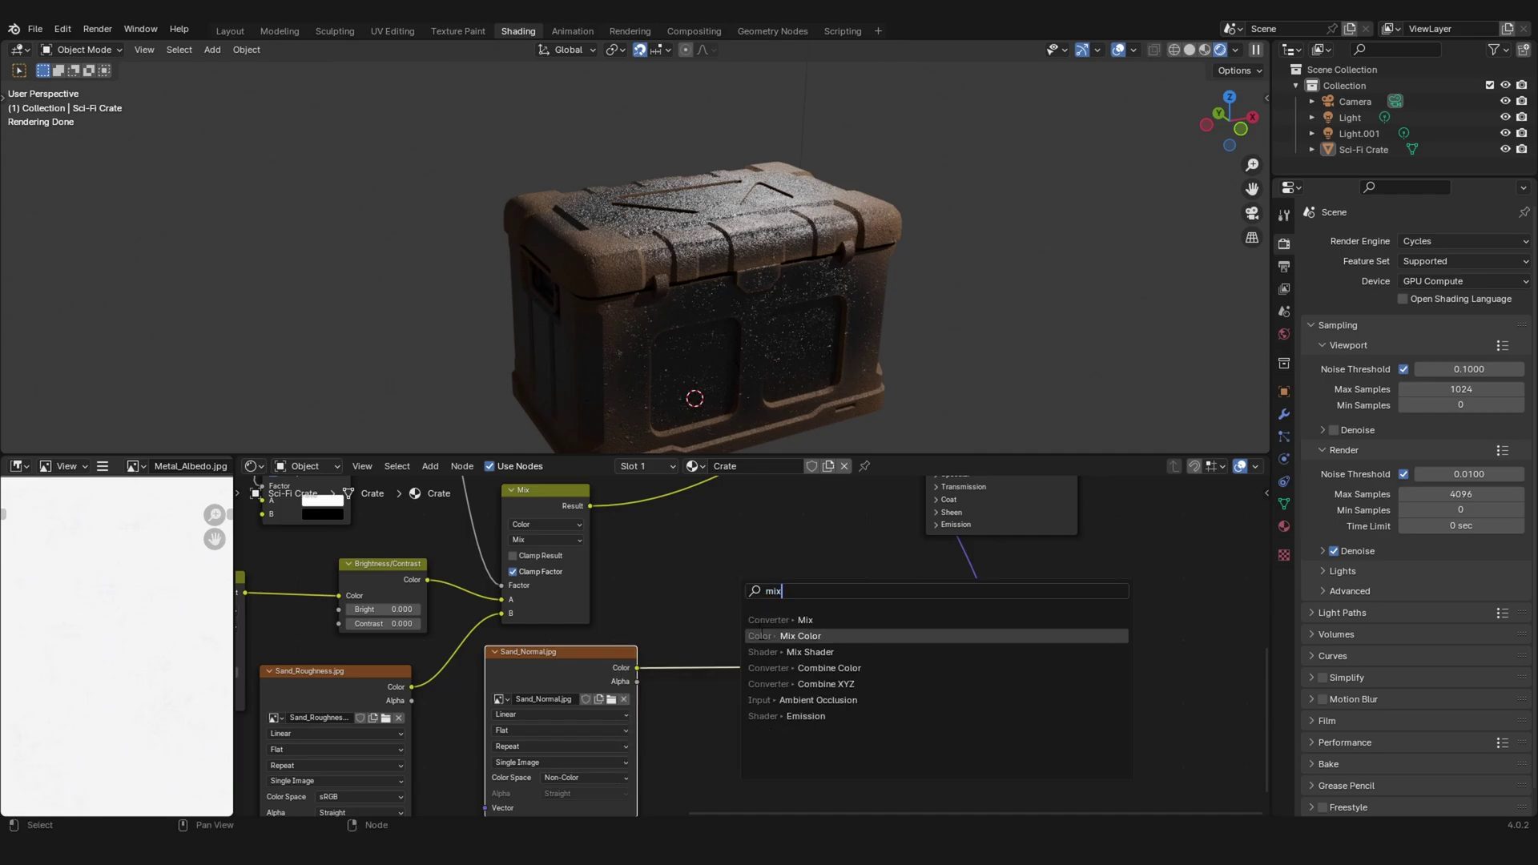
{"action": "left_click", "coordinate": [802, 636]}
{"action": "left_click", "coordinate": [790, 671]}
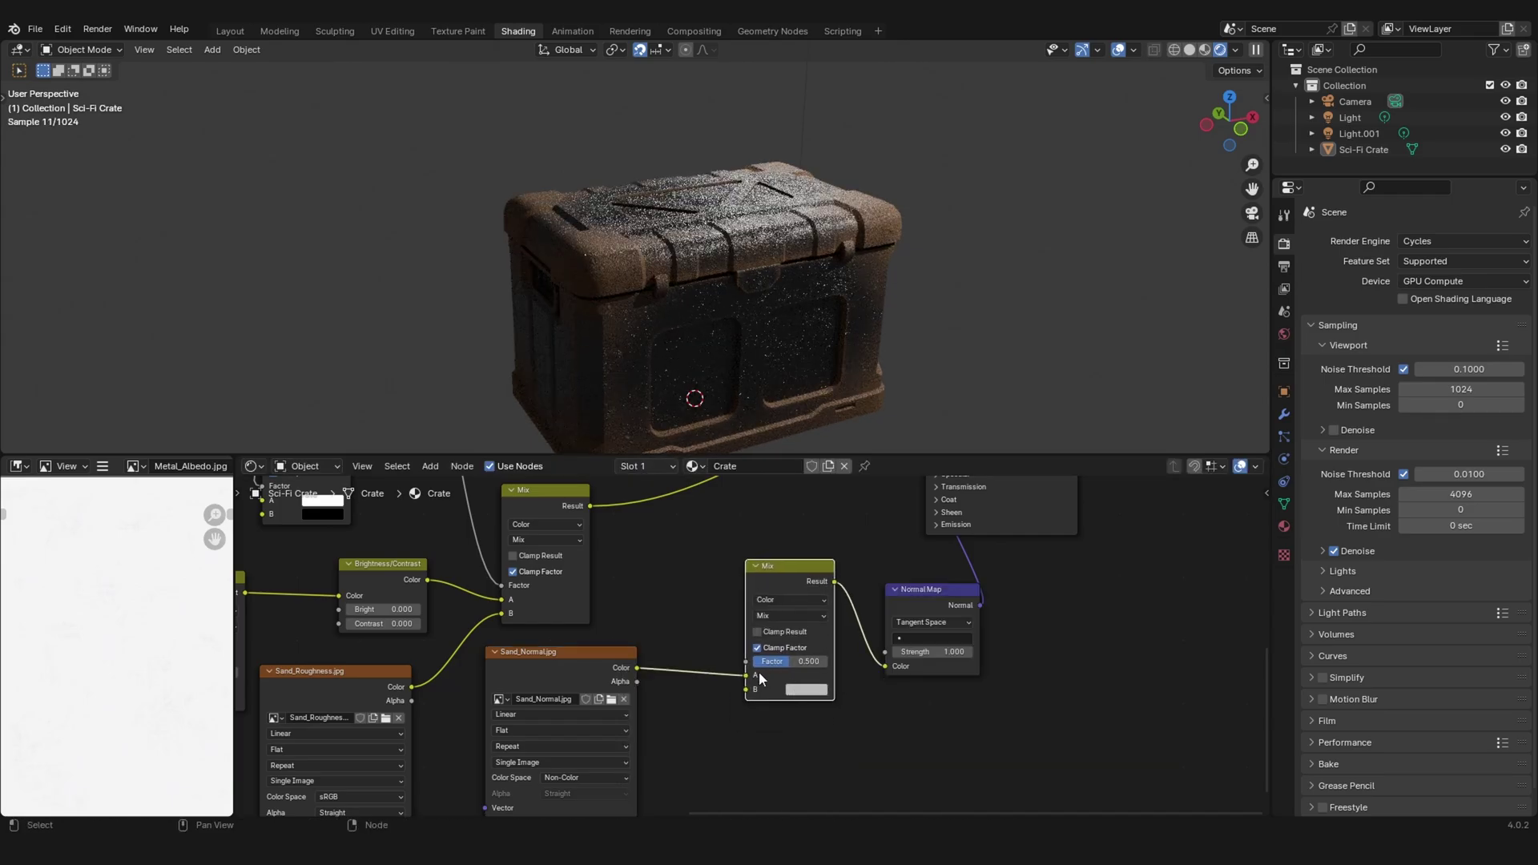
{"action": "mouse_move", "coordinate": [746, 675]}
{"action": "left_mouse_down"}
{"action": "mouse_move", "coordinate": [710, 687]}
{"action": "mouse_move", "coordinate": [746, 689]}
{"action": "left_mouse_up"}
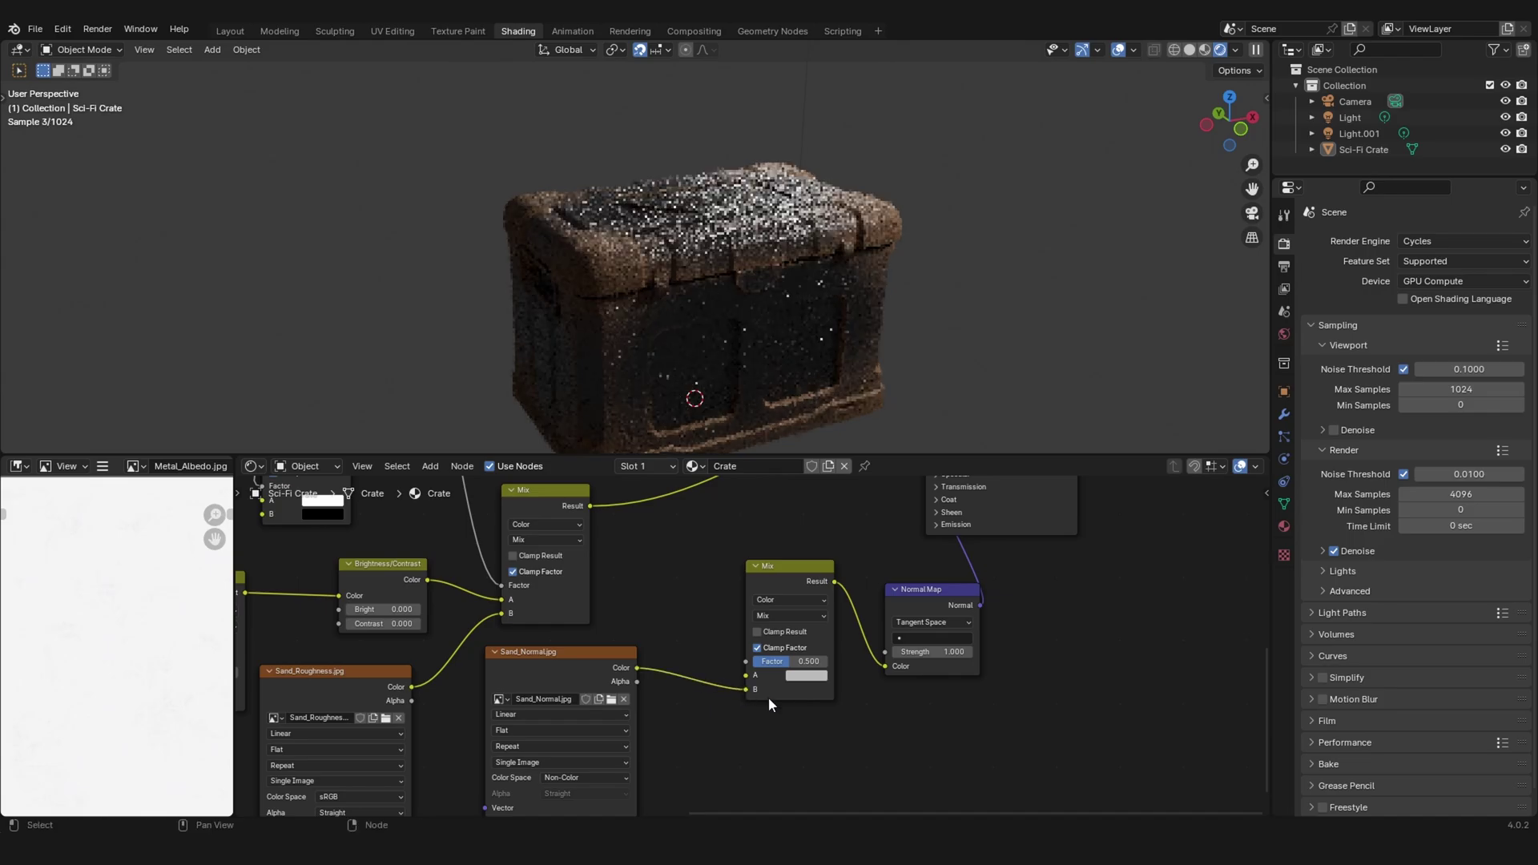
Unlink the normal Mix node, sample the Normal Map's default color into its A input, and reconnect its Result to the Normal Map Color.
{"action": "left_click_drag", "start_coordinate": [886, 668], "coordinate": [854, 673]}
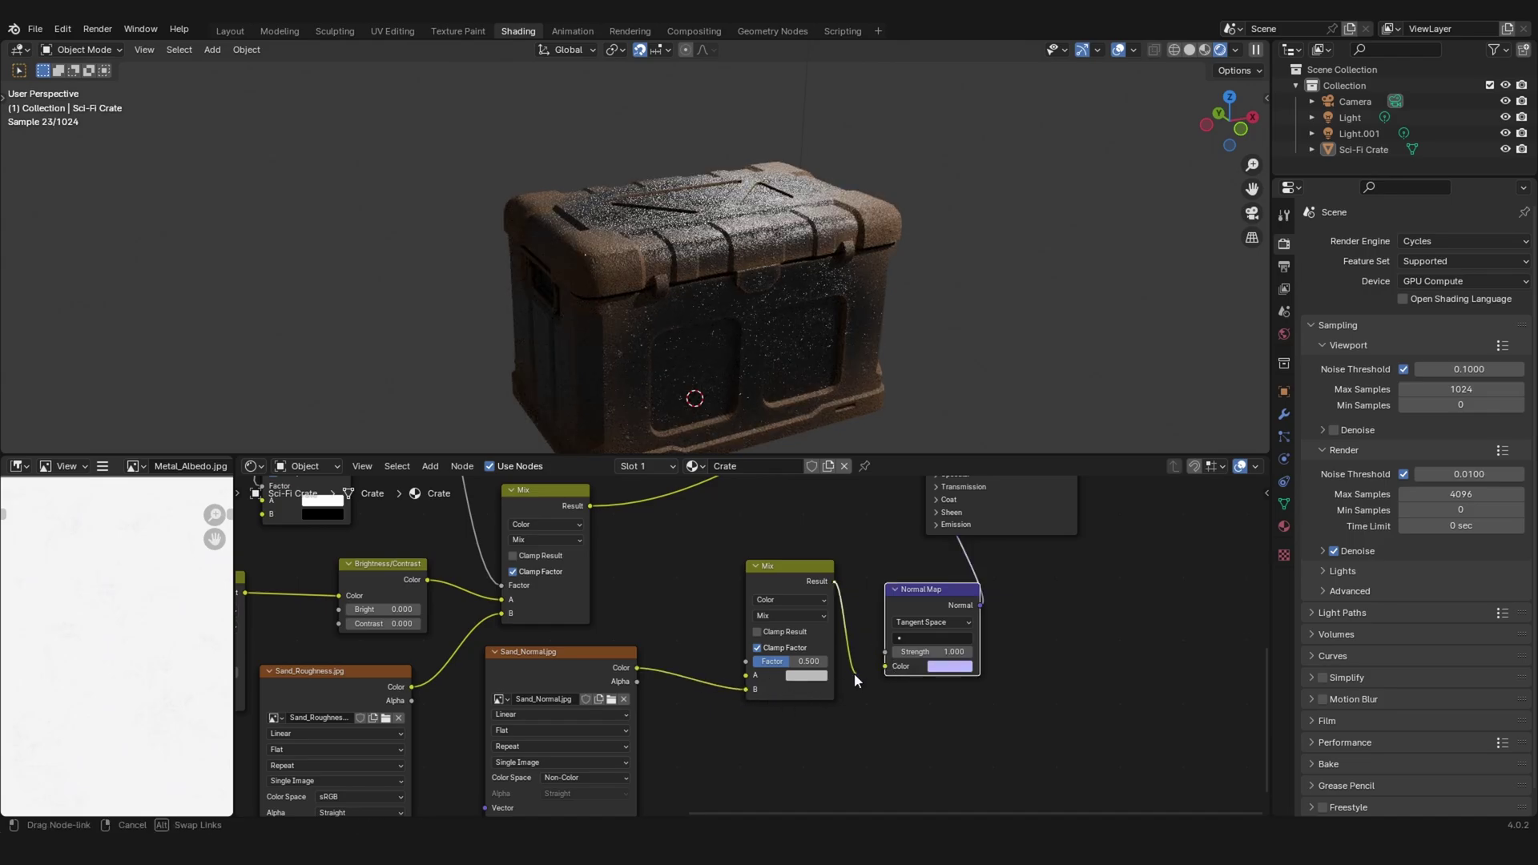
{"action": "left_click", "coordinate": [805, 676]}
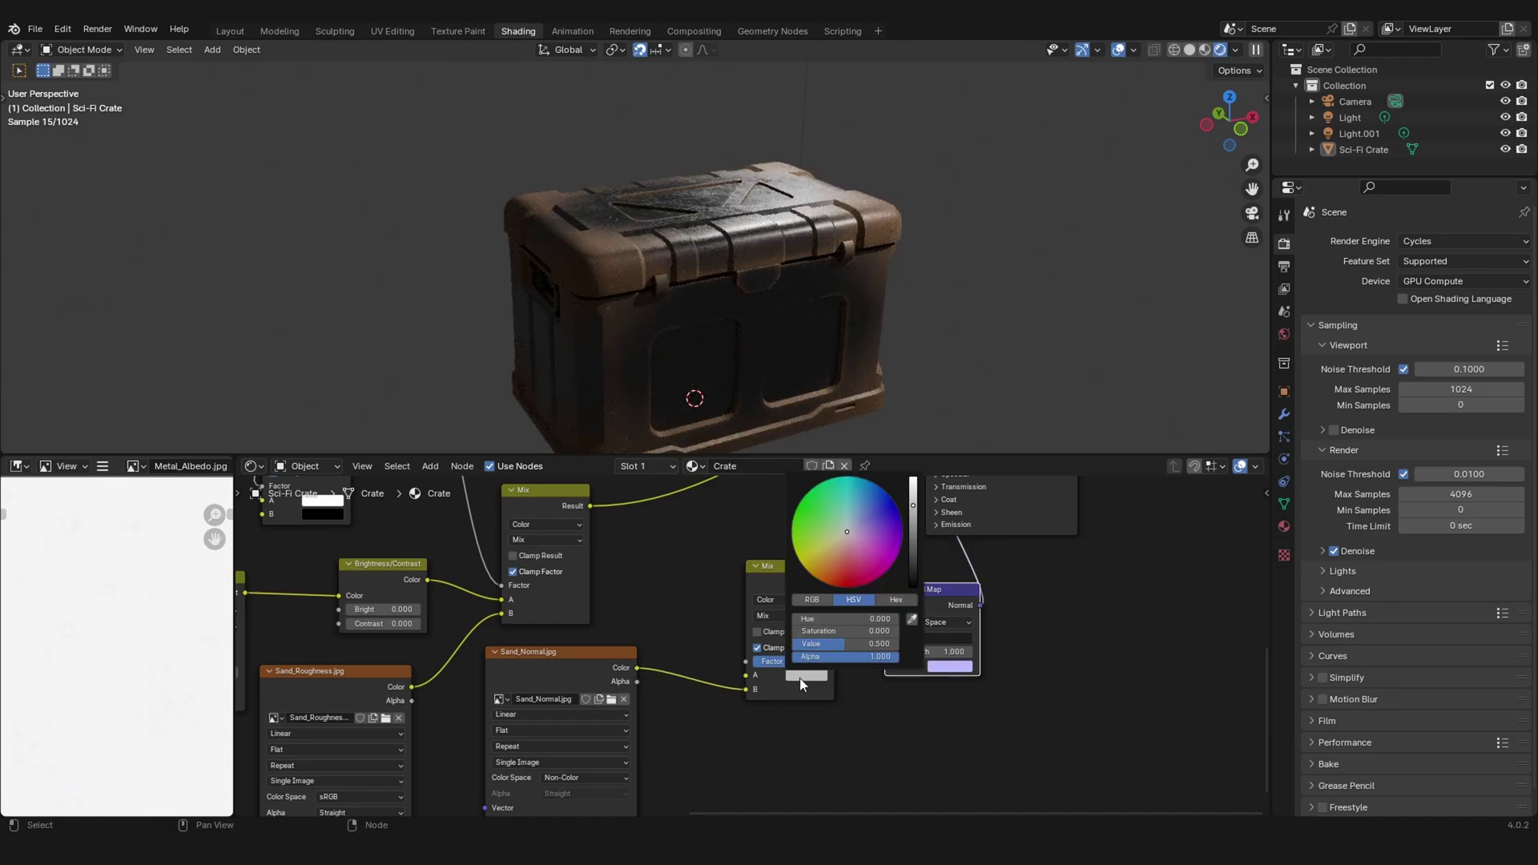
{"action": "left_click", "coordinate": [918, 621]}
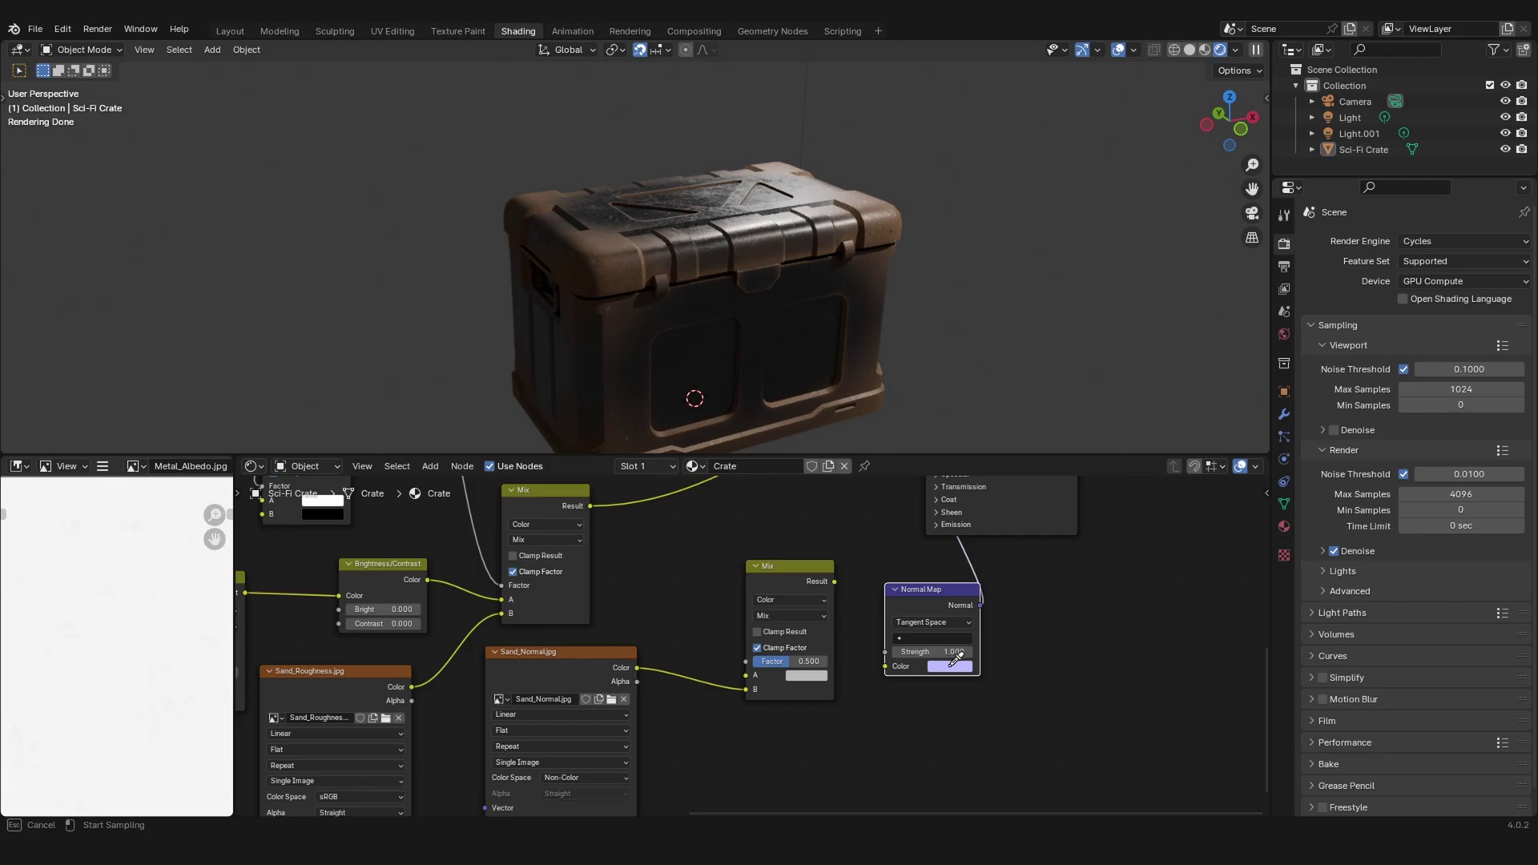
{"action": "left_click", "coordinate": [952, 667]}
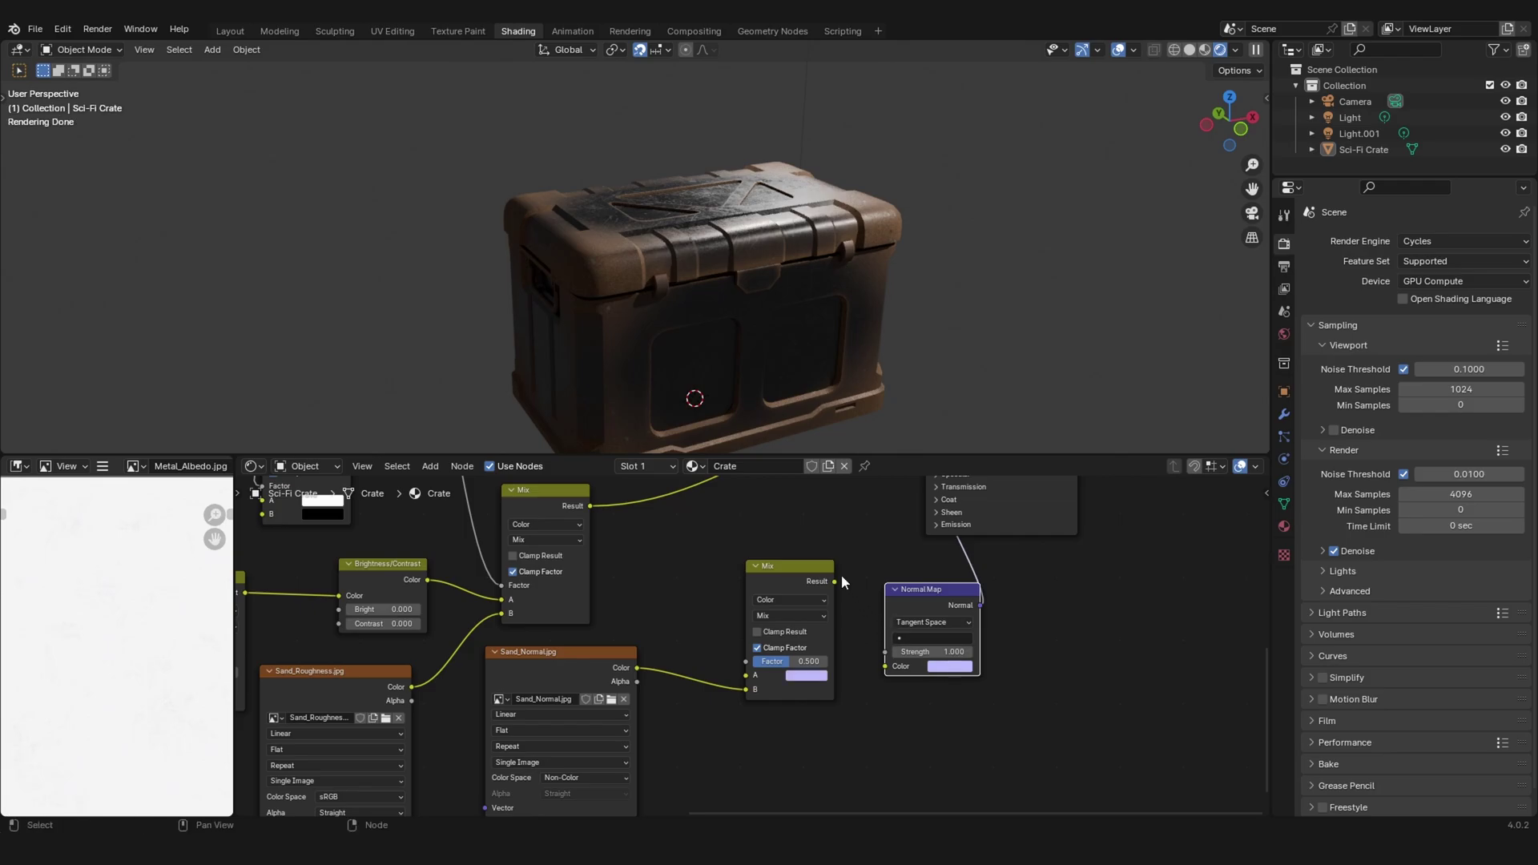
{"action": "left_click_drag", "start_coordinate": [835, 581], "coordinate": [880, 668]}
{"action": "middle_click_drag", "start_coordinate": [850, 564], "coordinate": [913, 697], "text": "ctrl"}
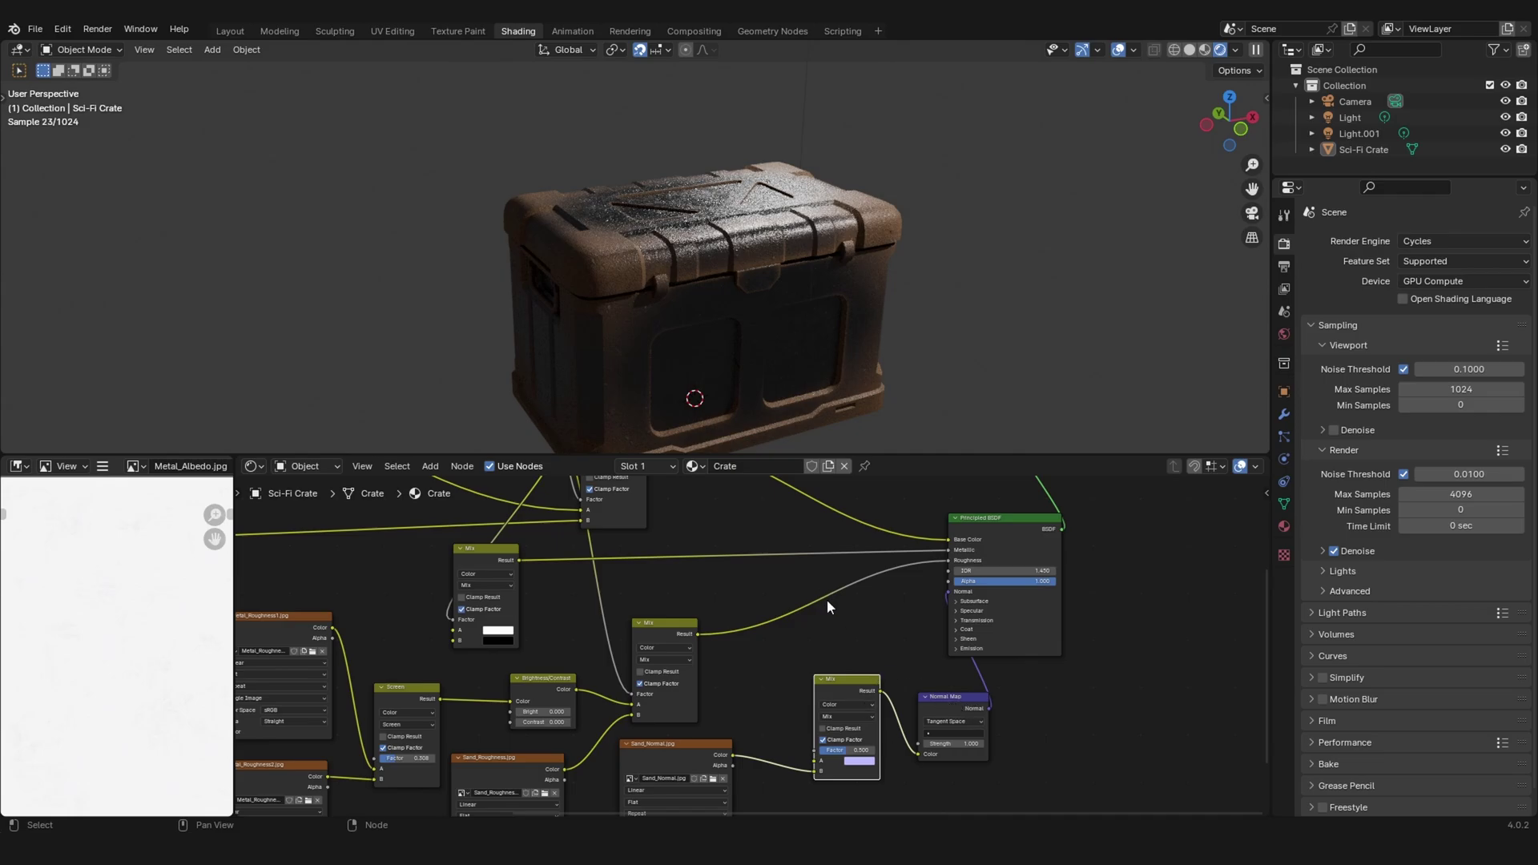
Connect the Invert Color node's Color output to the Factor of the normal Mix node.
{"action": "middle_click_drag", "start_coordinate": [827, 607], "coordinate": [836, 716]}
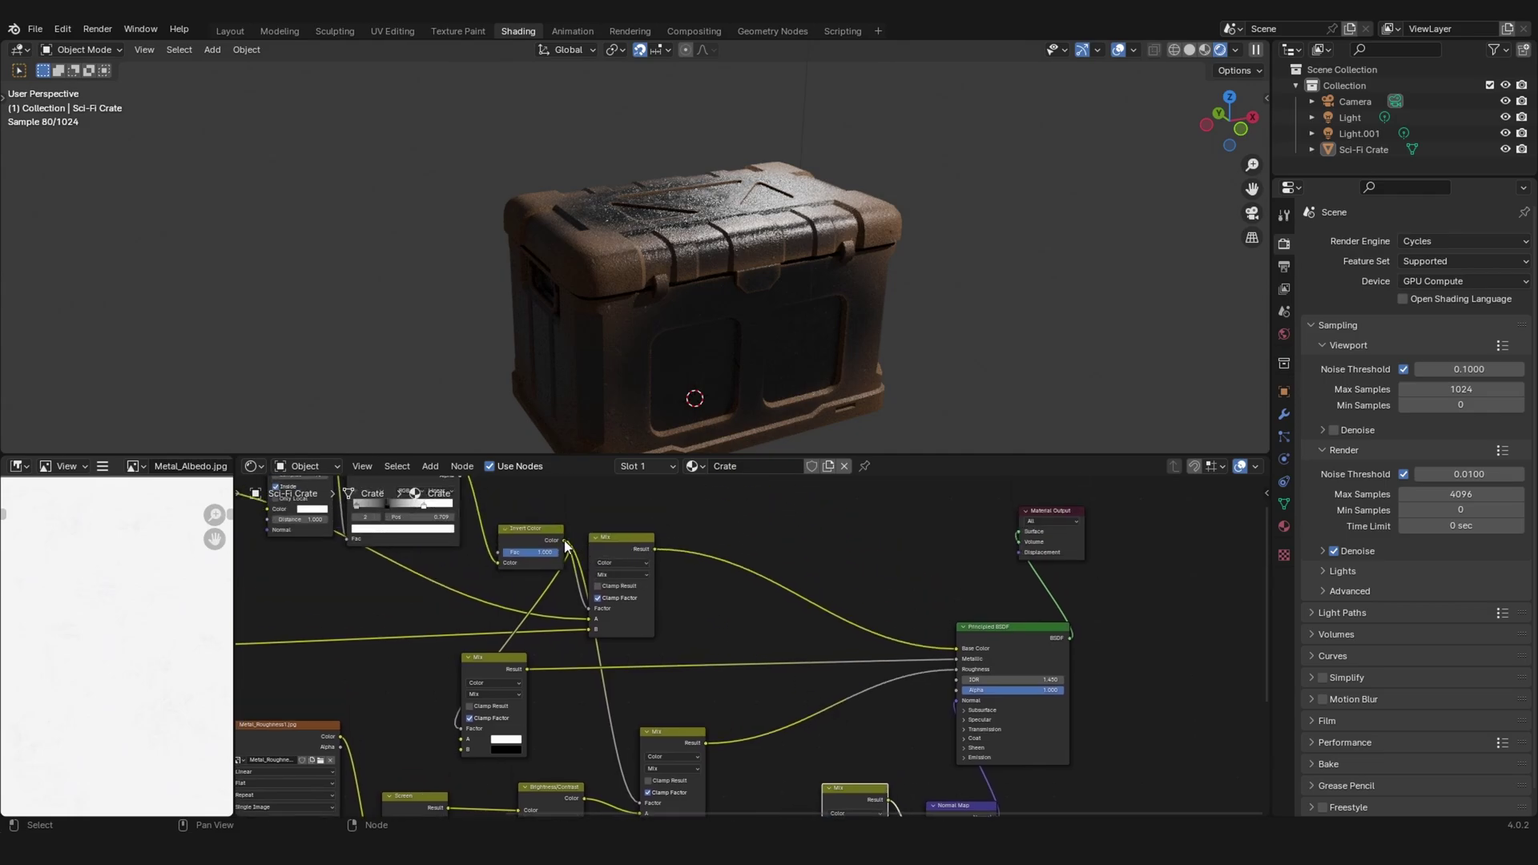
{"action": "left_click_drag", "start_coordinate": [565, 547], "coordinate": [825, 702]}
{"action": "scroll", "coordinate": [945, 742], "scroll_direction": "up", "scroll_amount": 3}
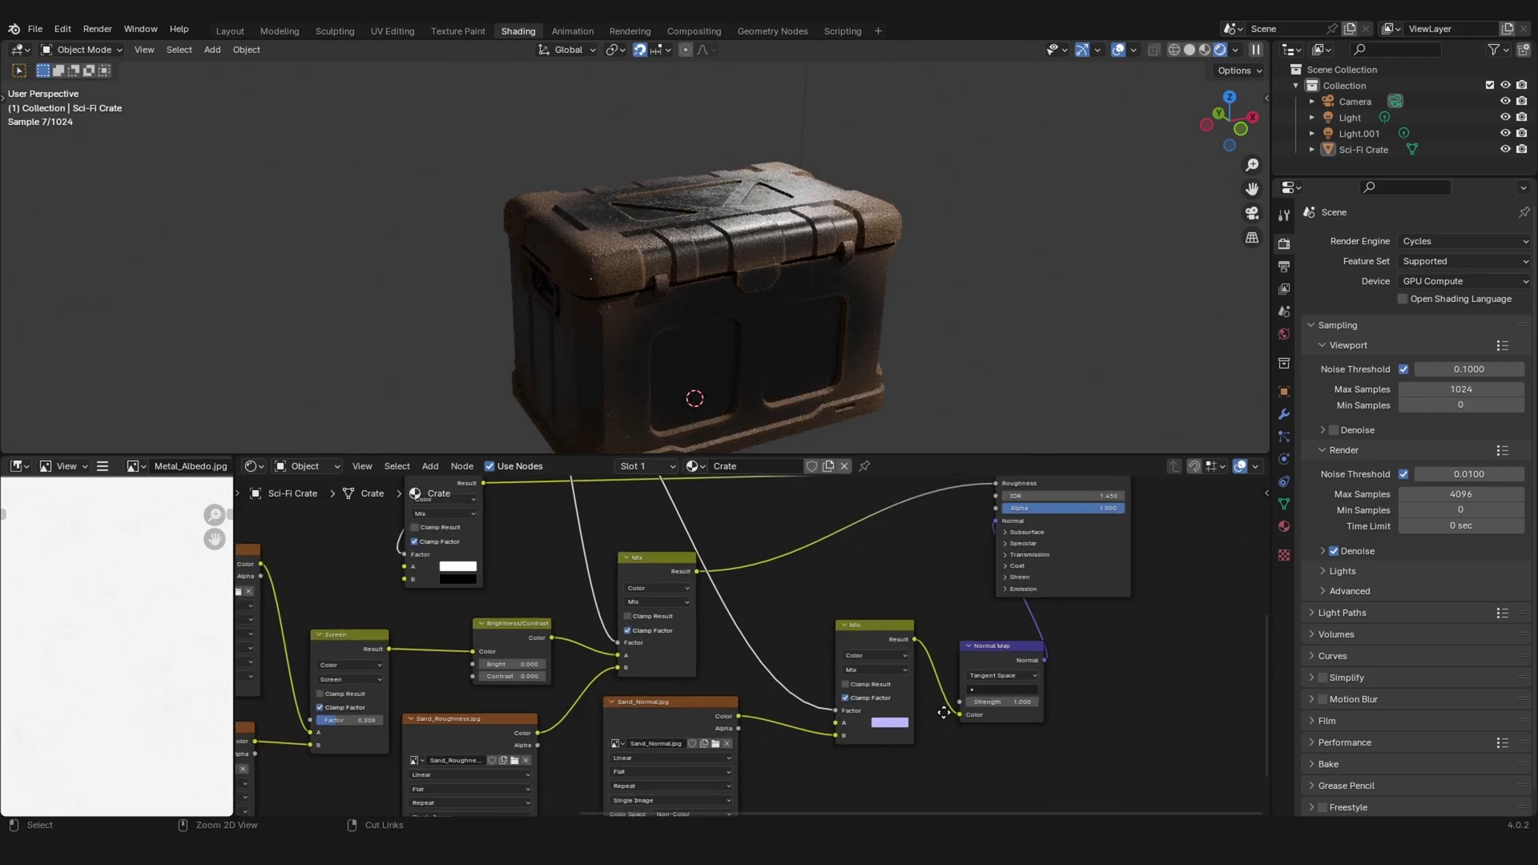
Preview the normal Mix node's result on the crate up close and switch the preview back to the Principled BSDF.
{"action": "middle_click_drag", "start_coordinate": [886, 625], "coordinate": [792, 622]}
{"action": "left_click", "coordinate": [792, 621], "text": "ctrl+shift"}
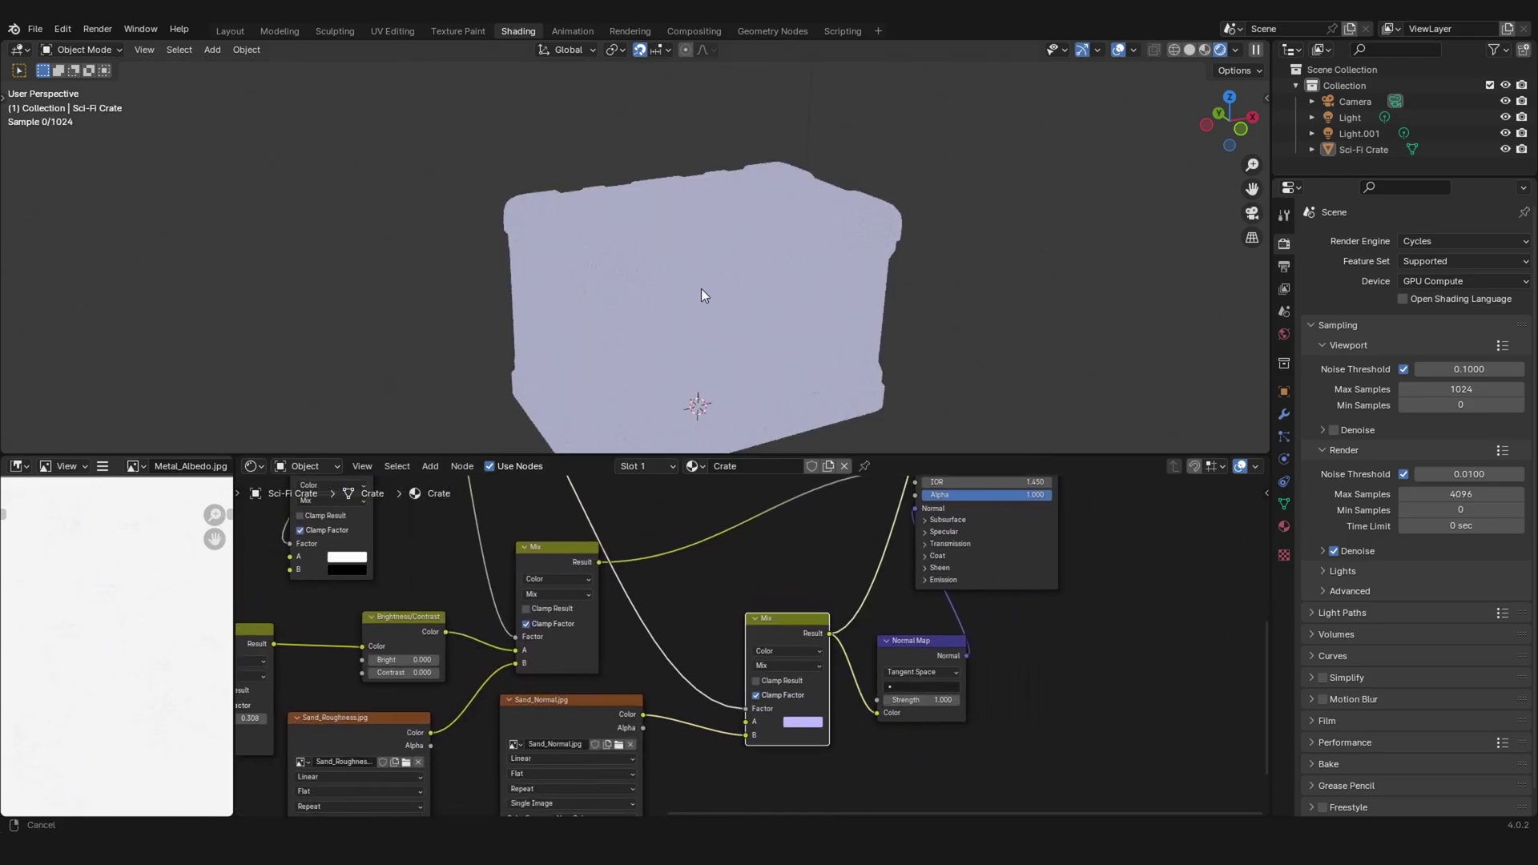
{"action": "mouse_move", "coordinate": [700, 288]}
{"action": "middle_mouse_down", "text": "ctrl"}
{"action": "mouse_move", "coordinate": [694, 218]}
{"action": "mouse_move", "coordinate": [653, 275]}
{"action": "mouse_move", "coordinate": [556, 325]}
{"action": "mouse_move", "coordinate": [618, 285]}
{"action": "mouse_move", "coordinate": [673, 291]}
{"action": "mouse_move", "coordinate": [886, 155]}
{"action": "mouse_move", "coordinate": [671, 287]}
{"action": "middle_mouse_up", "text": "ctrl"}
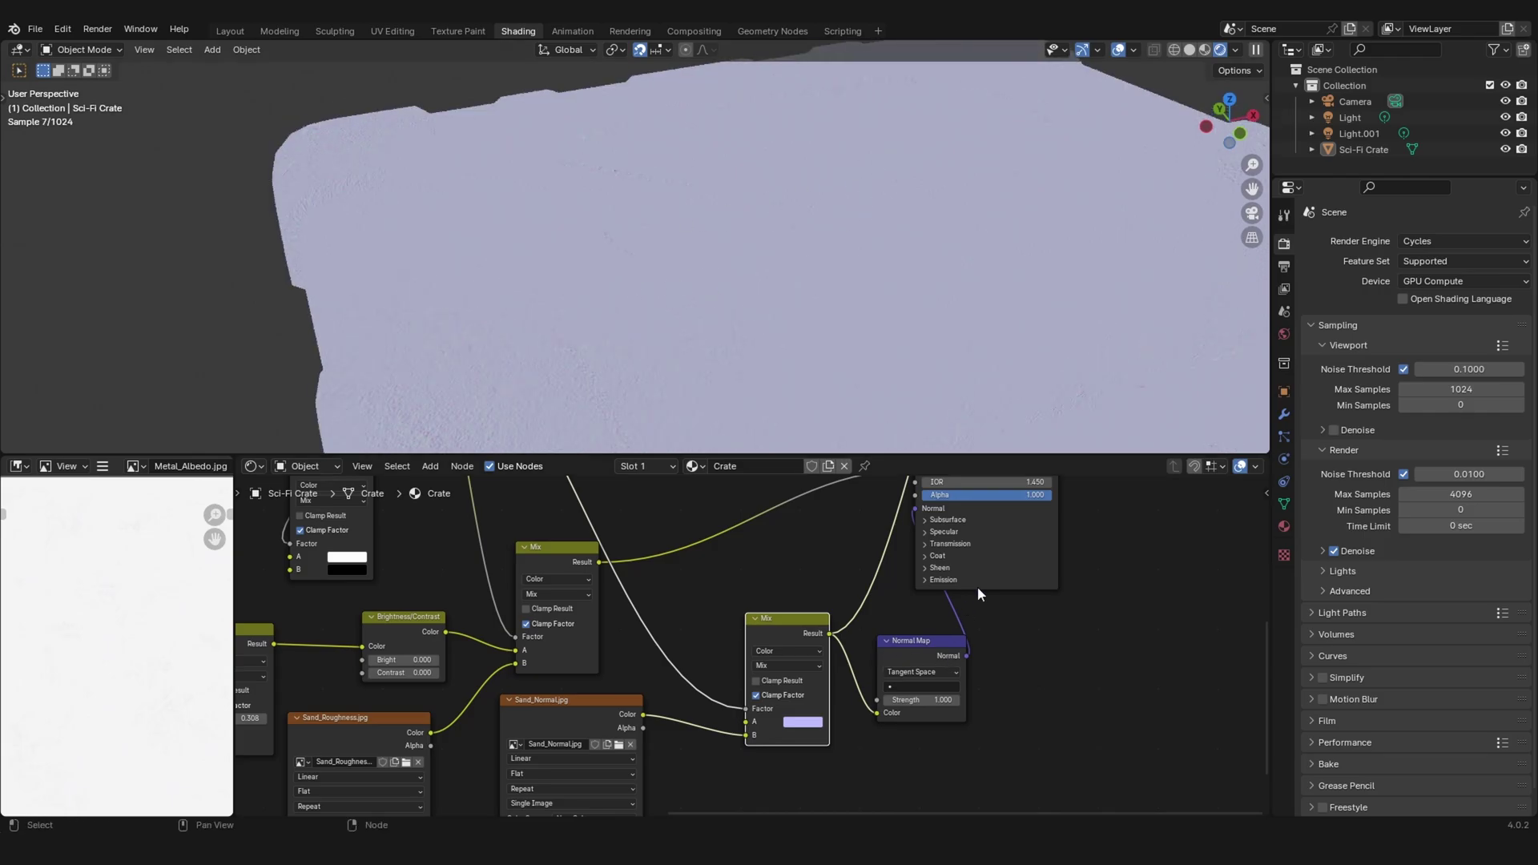
{"action": "middle_click_drag", "start_coordinate": [995, 482], "coordinate": [891, 634]}
{"action": "left_click", "coordinate": [886, 575], "text": "ctrl+shift"}
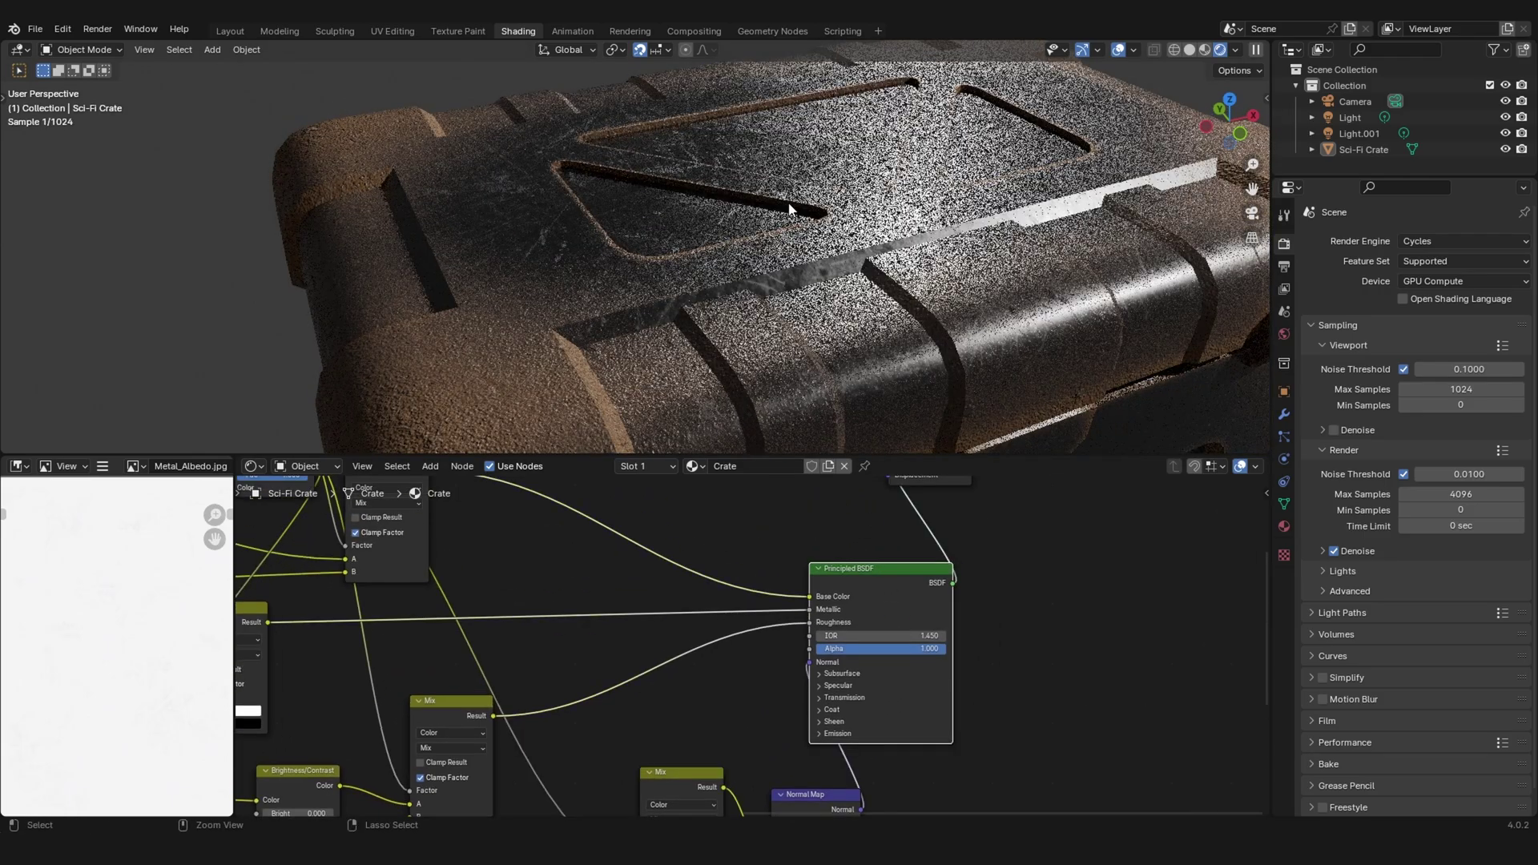
{"action": "middle_click_drag", "start_coordinate": [790, 210], "coordinate": [827, 336], "text": "ctrl"}
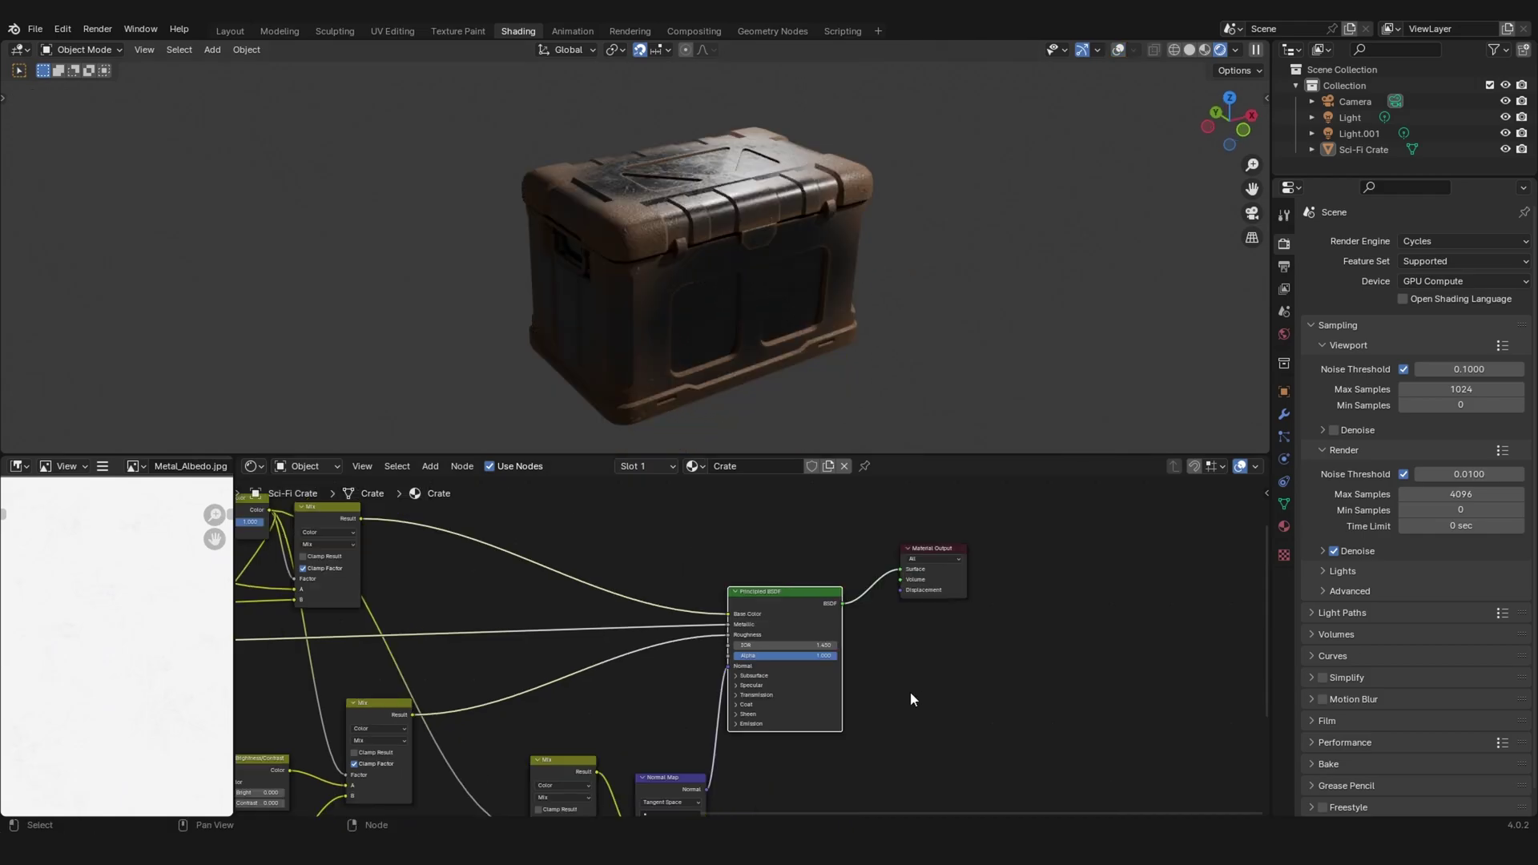
Bring the whole Crate node tree into view and save the file.
{"action": "middle_click_drag", "start_coordinate": [591, 709], "coordinate": [853, 687]}
{"action": "middle_click_drag", "start_coordinate": [649, 609], "coordinate": [659, 669], "text": "ctrl"}
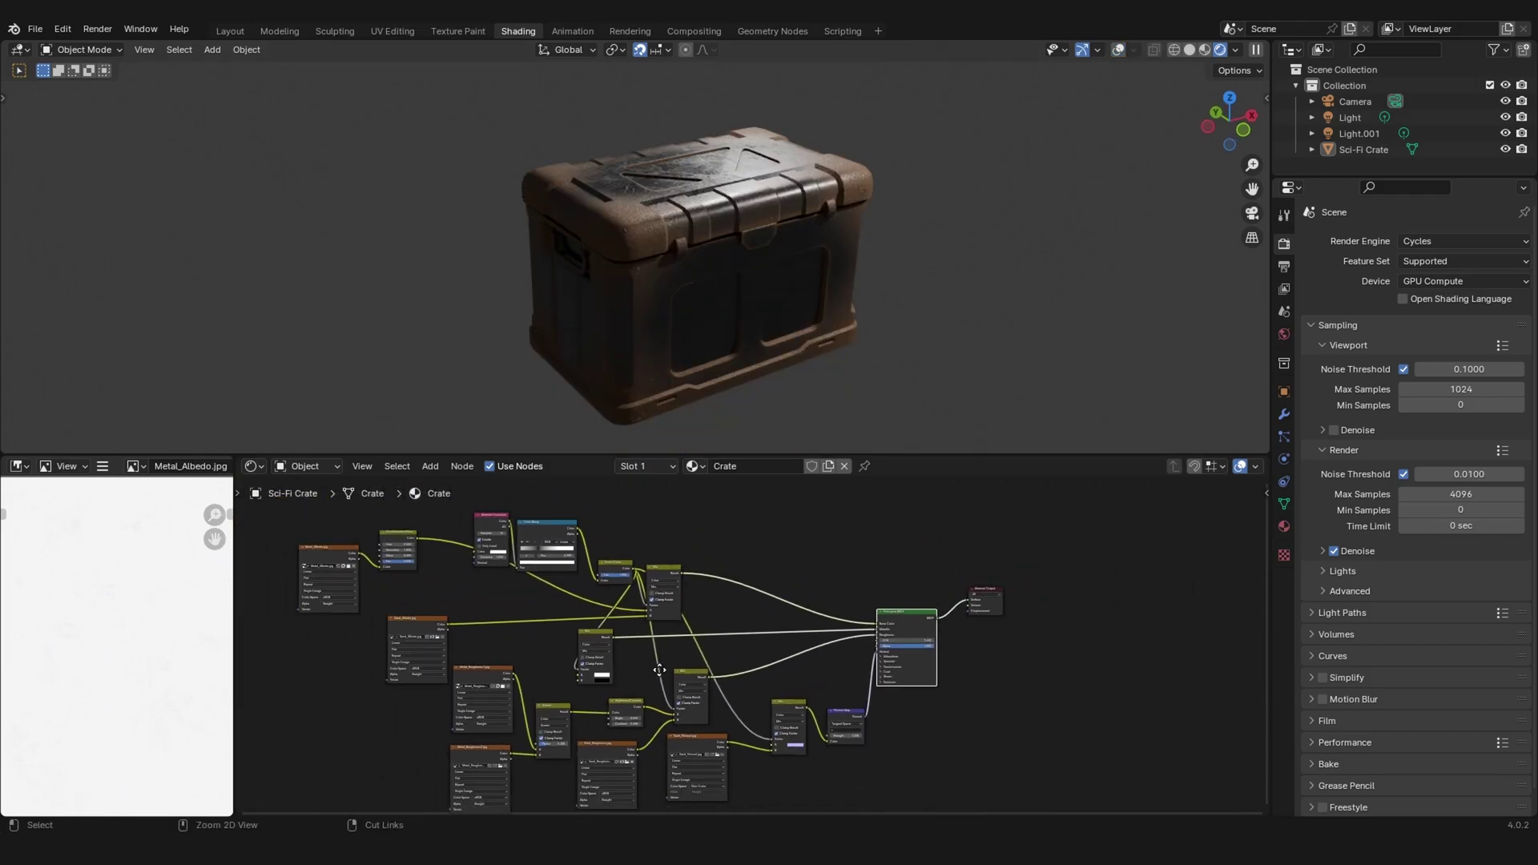
{"action": "middle_click_drag", "start_coordinate": [776, 636], "coordinate": [771, 634]}
{"action": "key", "text": "ctrl+s"}
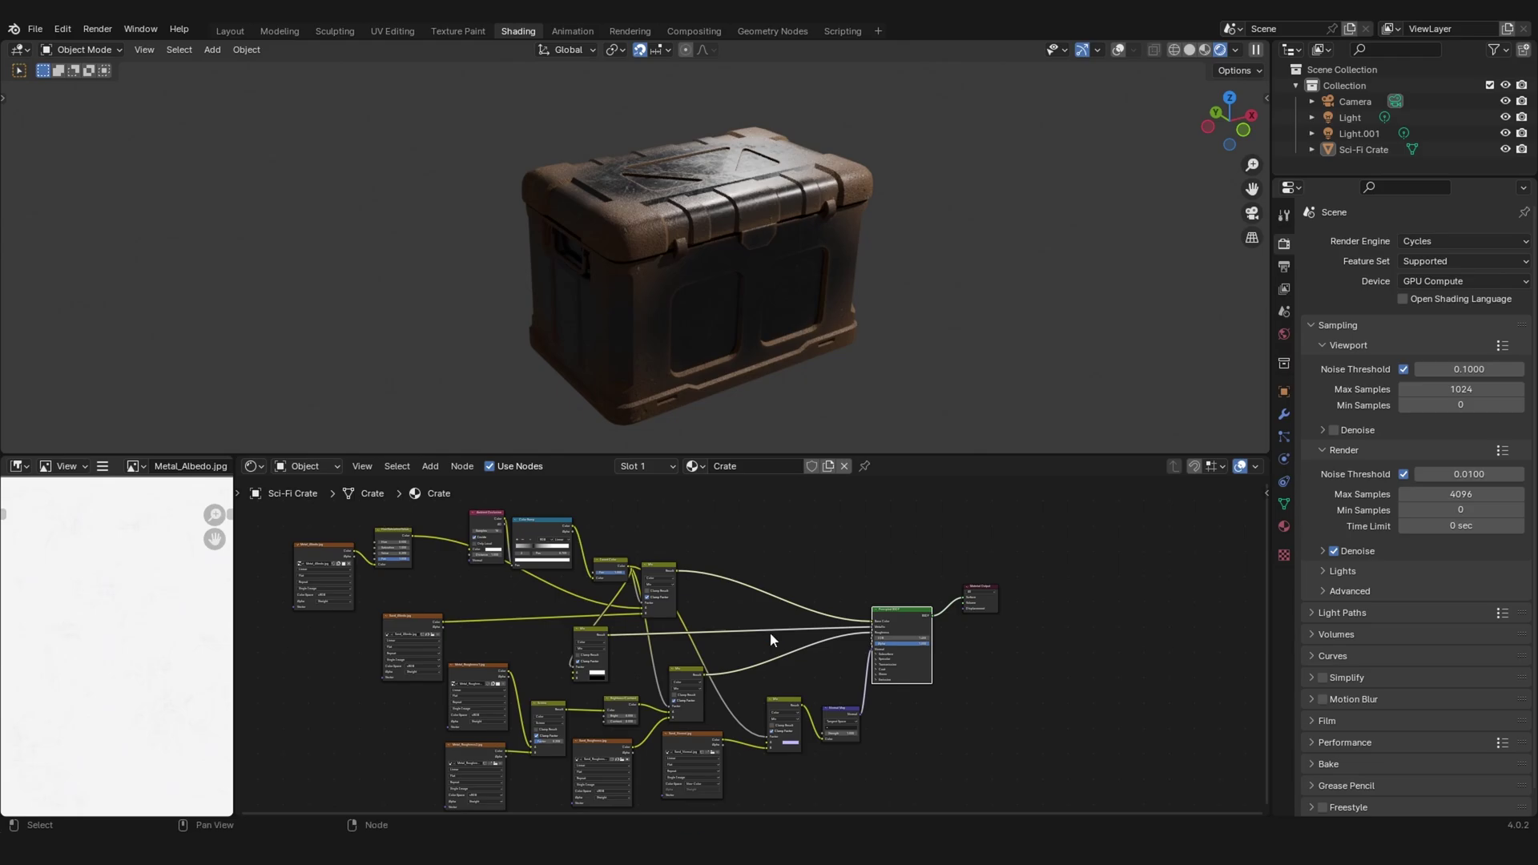